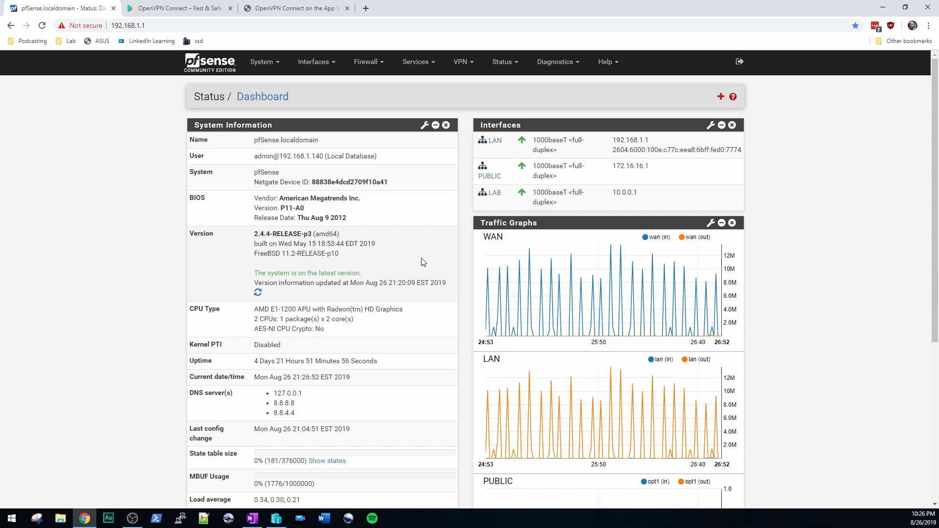
Step: Examine the dashboard's system information, including CPU type and resource usage, along with the interfaces and traffic graphs
scroll(423, 262, down, 1)
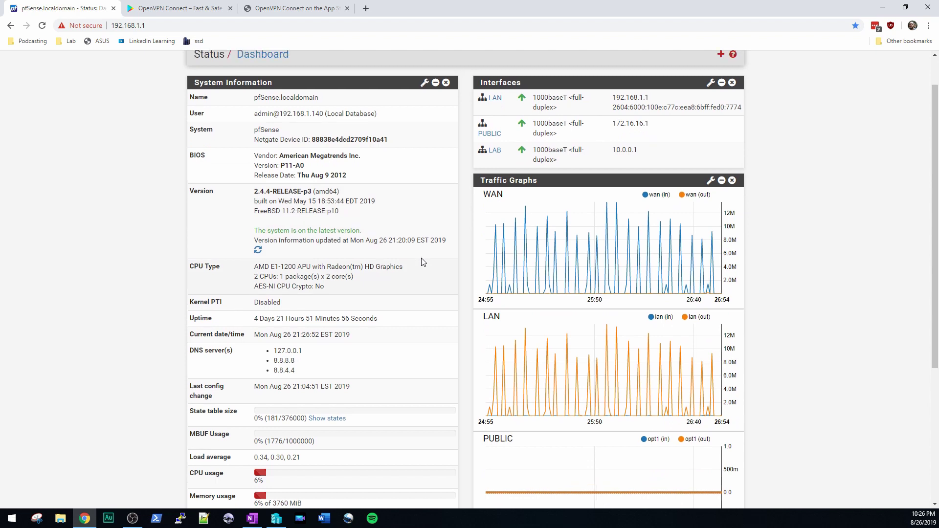
scroll(423, 262, up, 1)
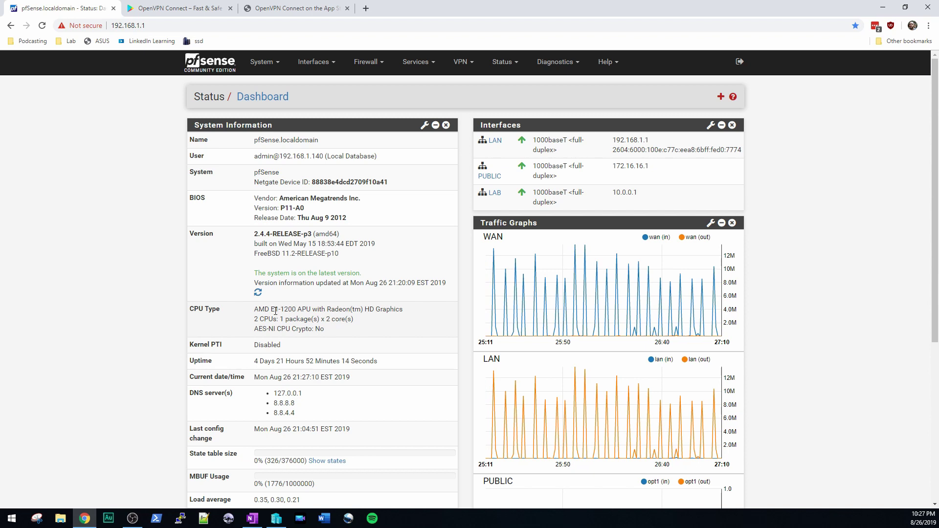
drag(259, 309, 357, 331)
click(358, 335)
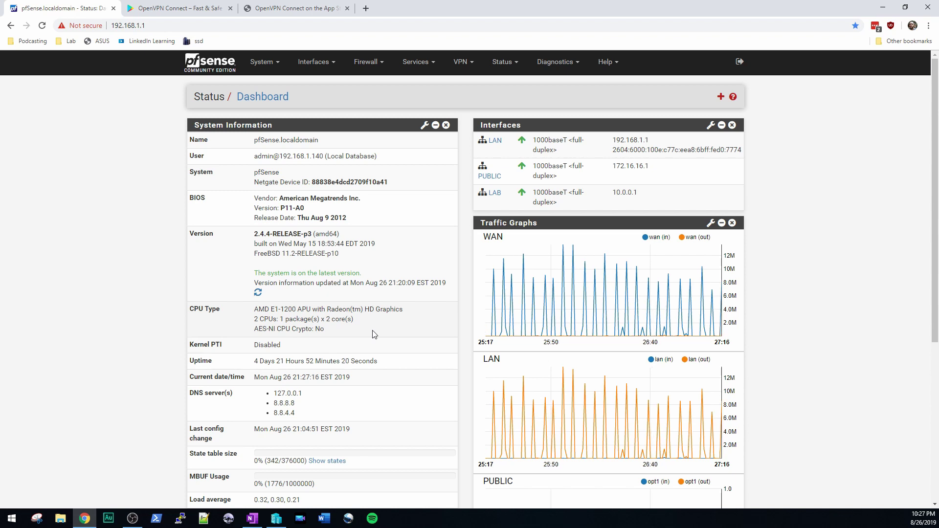
scroll(375, 332, down, 1)
scroll(375, 329, down, 1)
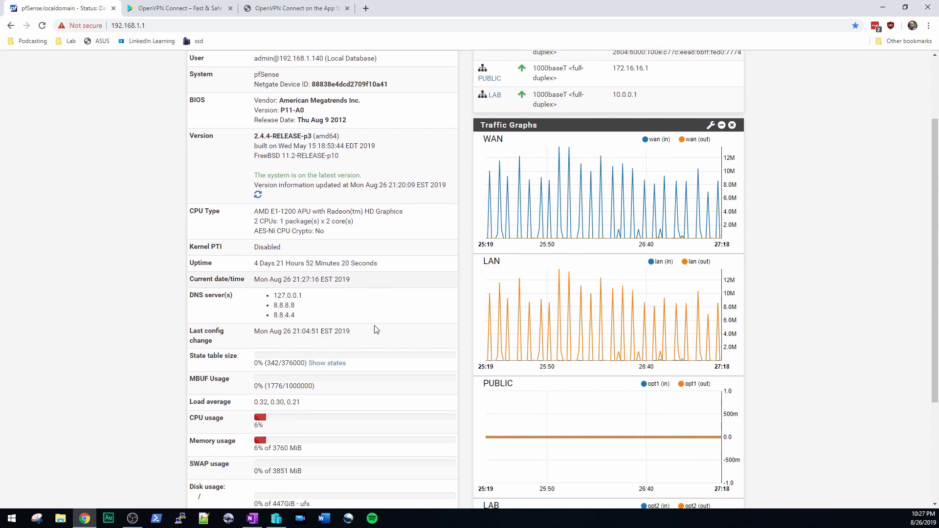
scroll(367, 318, down, 1)
scroll(364, 313, up, 1)
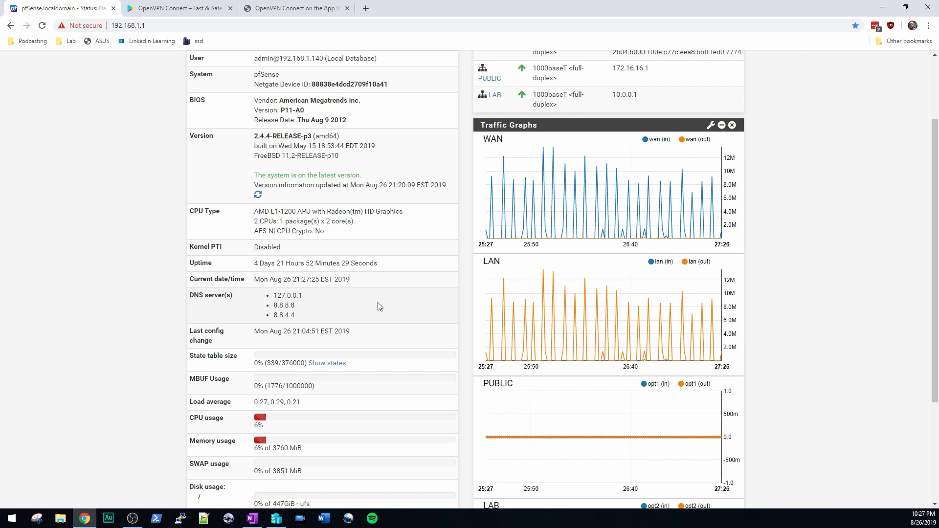
scroll(390, 305, up, 2)
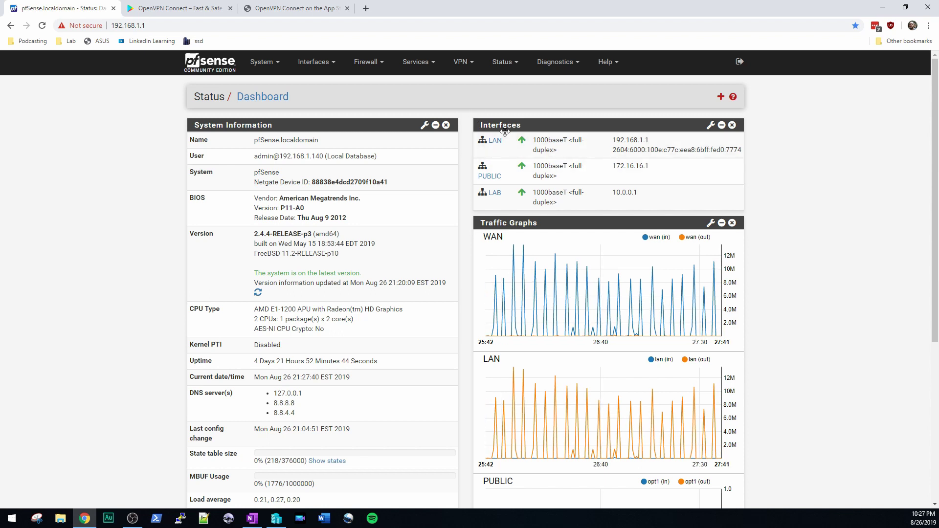
Step: Review the existing VLAN interfaces and the network port assigned to each interface
click(335, 69)
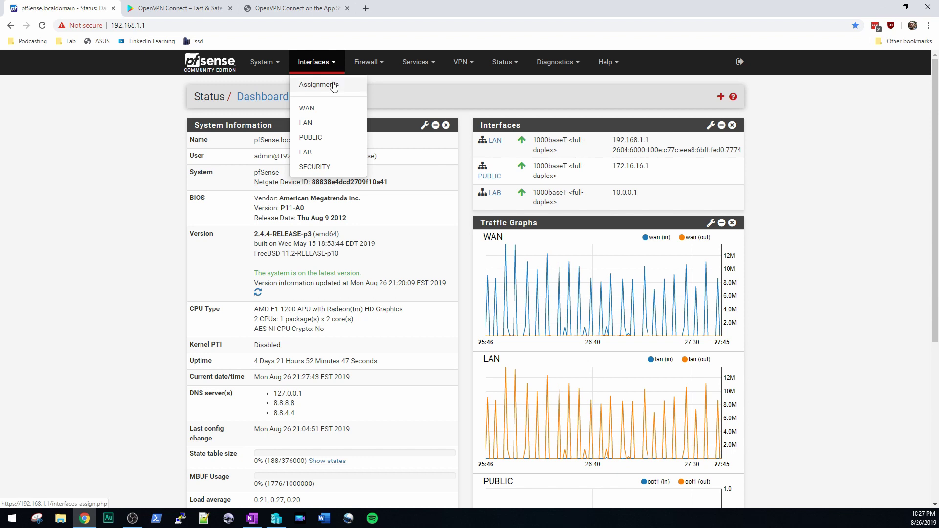
click(332, 86)
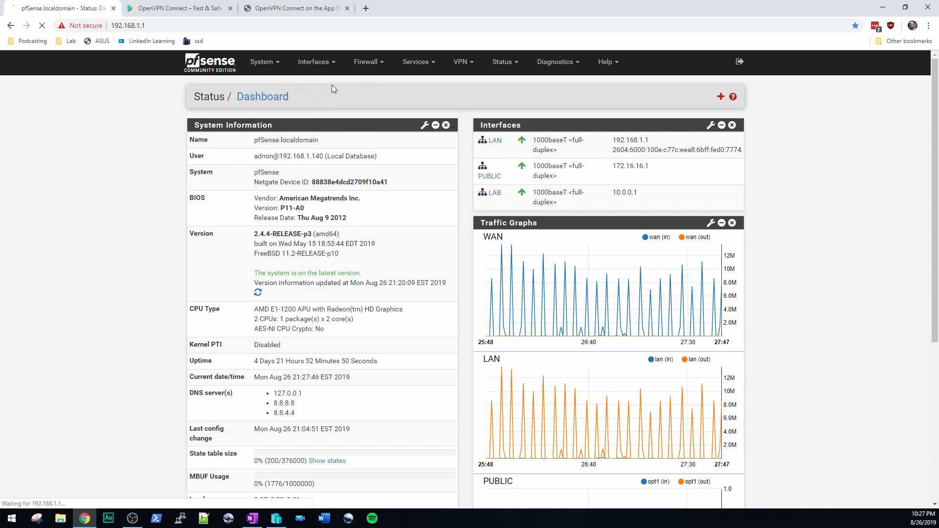
click(424, 131)
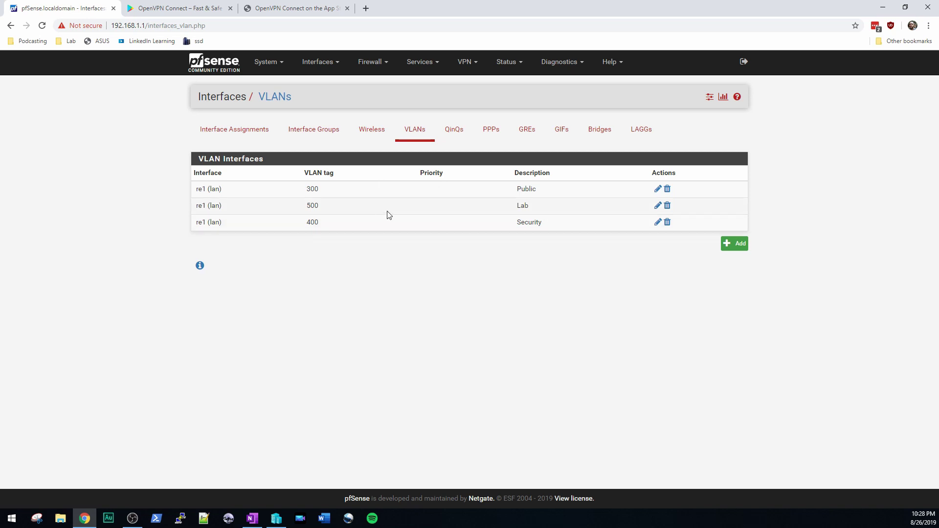
click(246, 138)
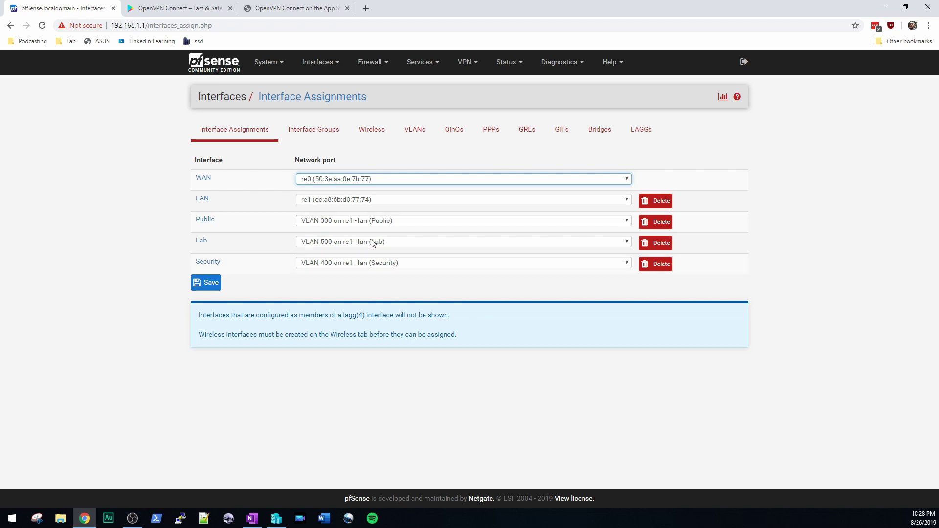
click(415, 137)
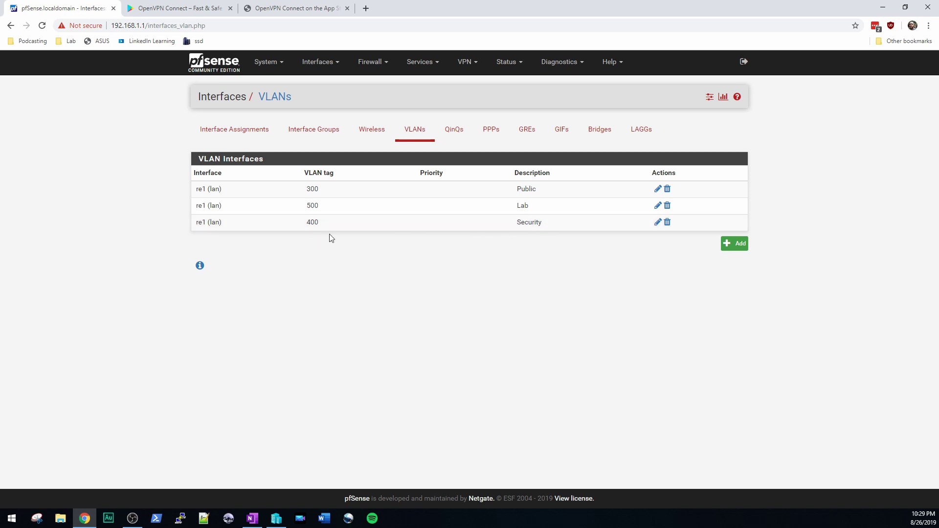
click(741, 251)
click(372, 144)
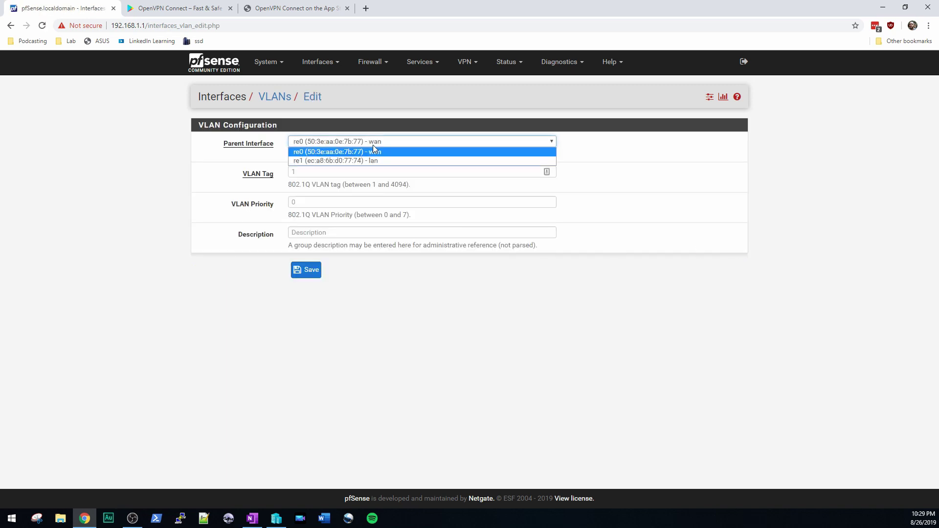
click(374, 160)
click(347, 172)
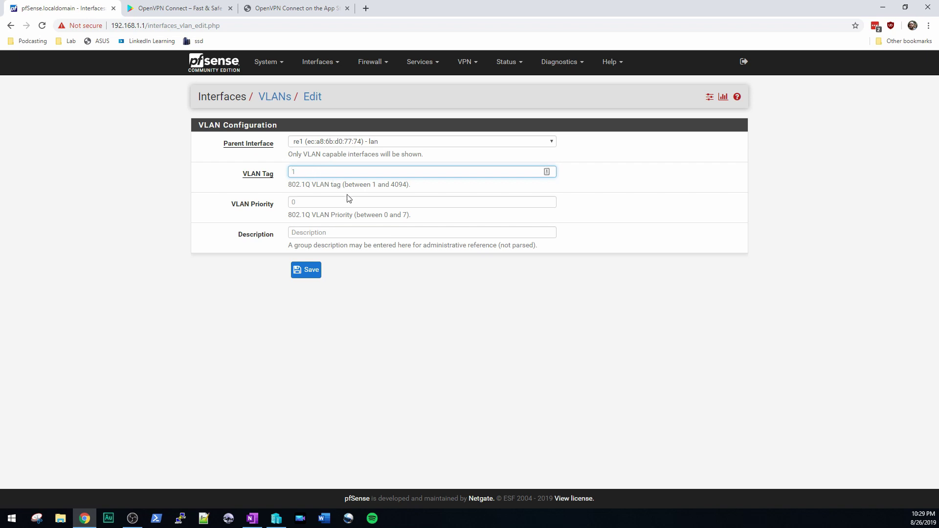
click(347, 232)
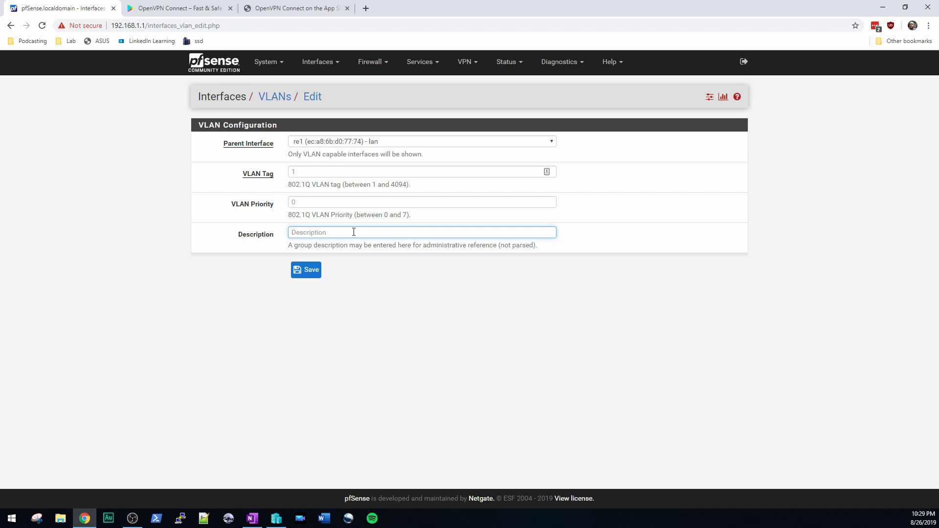
click(270, 104)
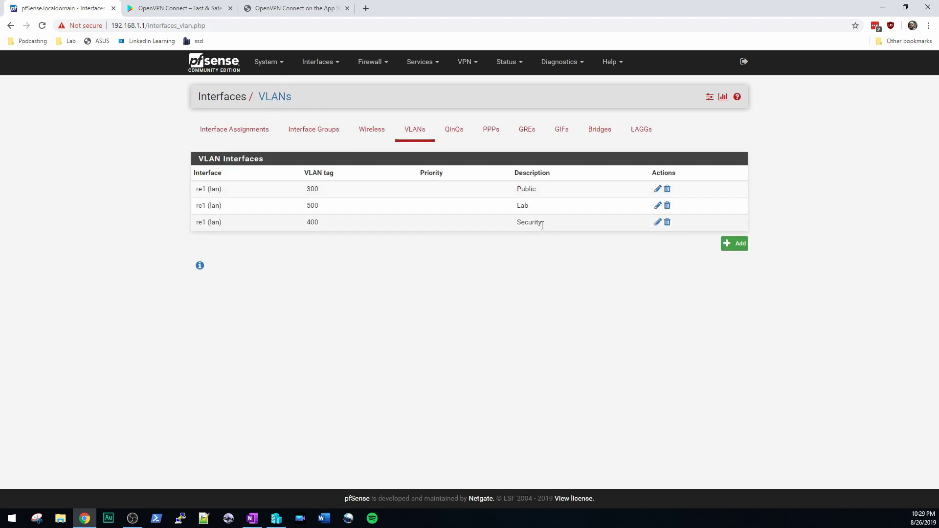
Step: Open the Security interface's settings from the interface assignments and enable it, keeping Static IPv4 as the configuration type
click(248, 133)
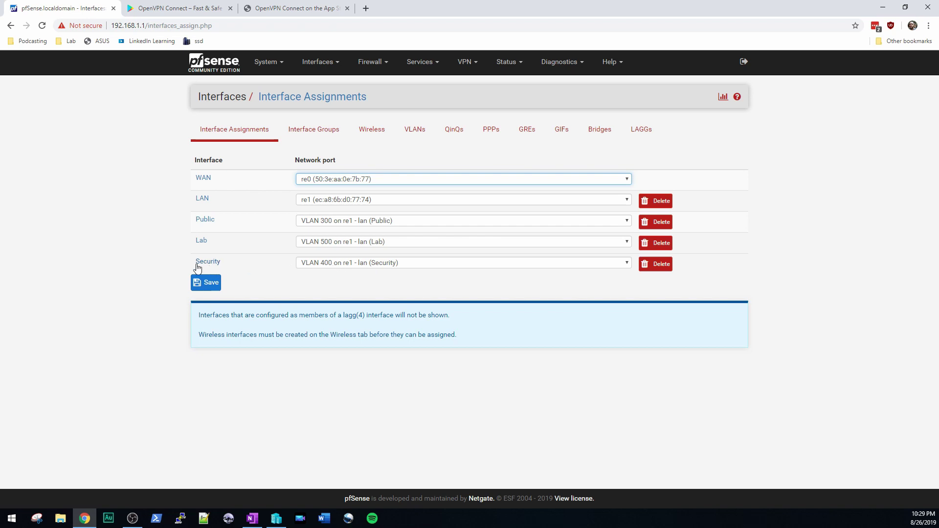
click(363, 265)
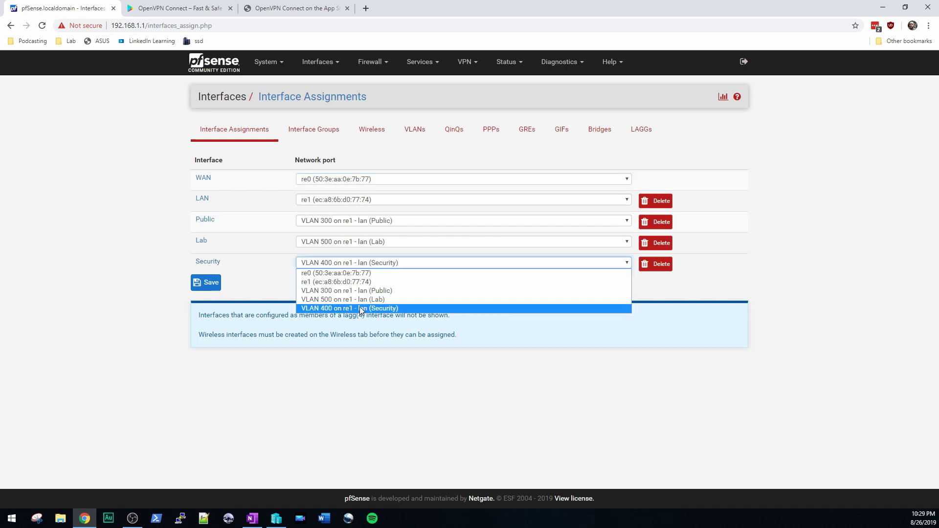
click(221, 272)
click(209, 263)
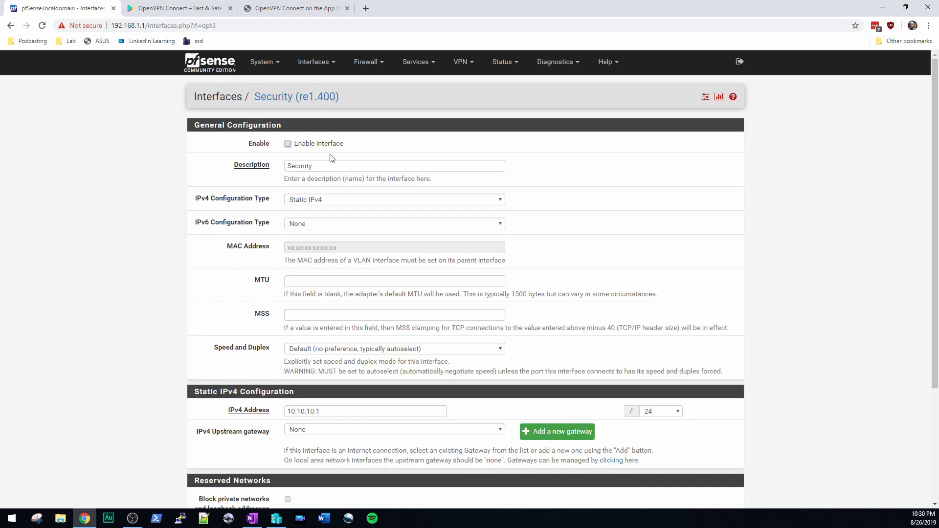
click(288, 145)
click(340, 199)
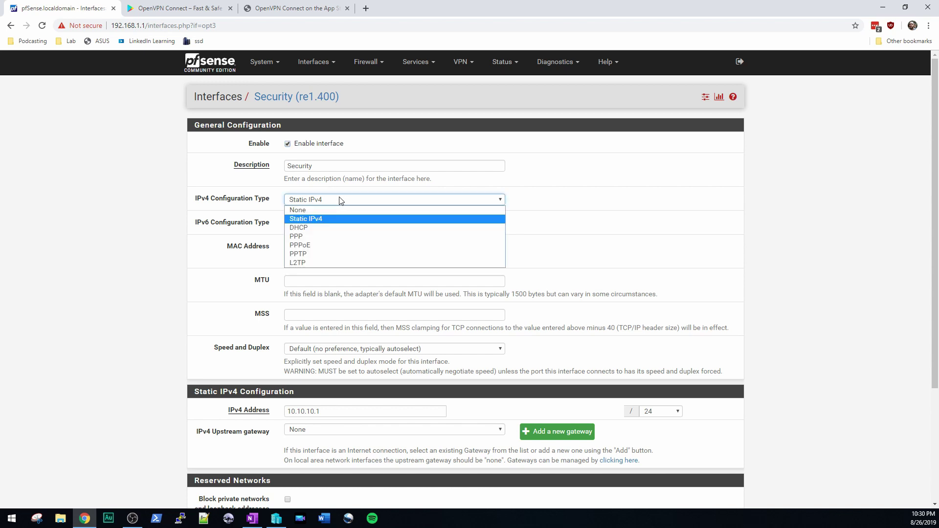
click(566, 192)
scroll(567, 201, down, 3)
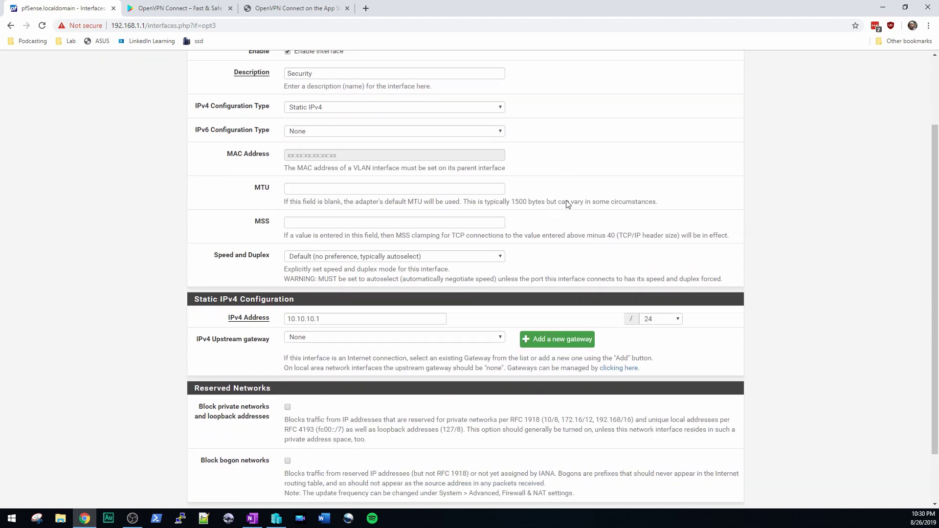
Step: Examine the Security interface's static IPv4 address and its subnet mask options, leaving the mask at 24
click(327, 264)
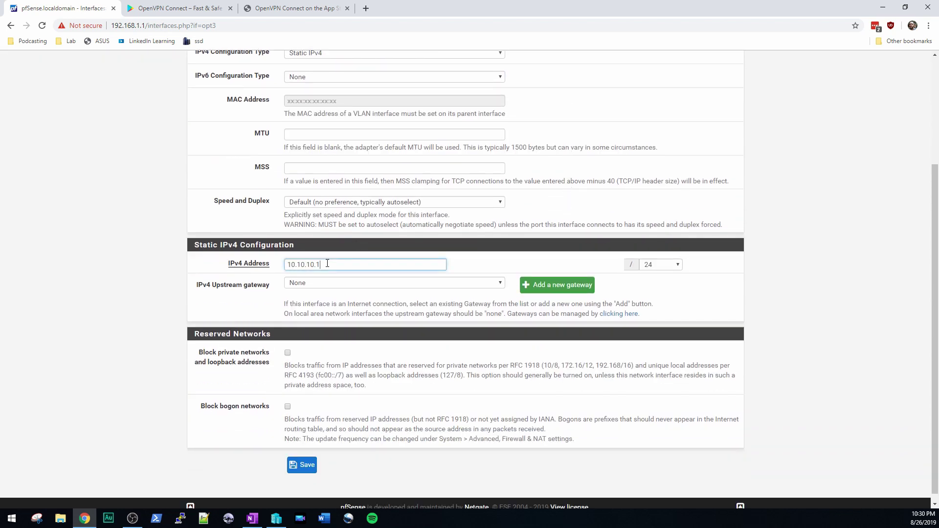
drag(330, 264, 276, 268)
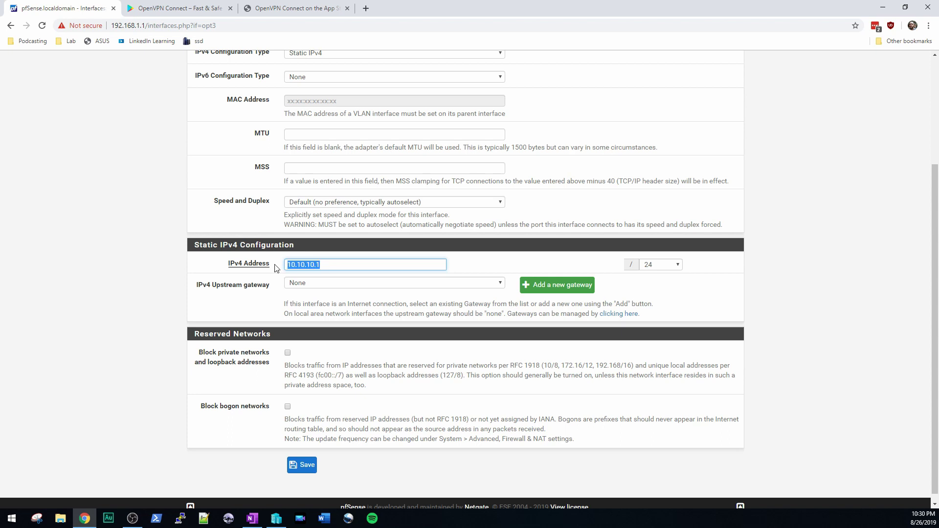
click(340, 264)
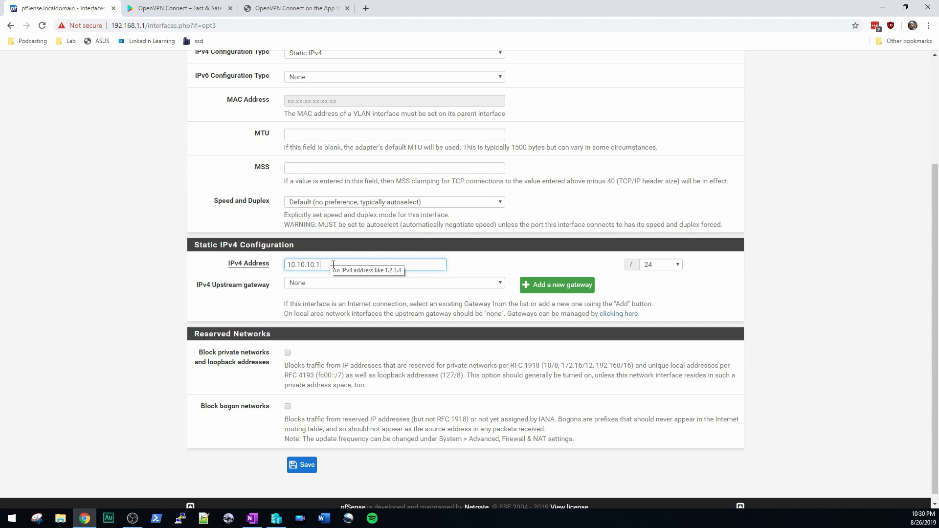
drag(350, 264, 273, 269)
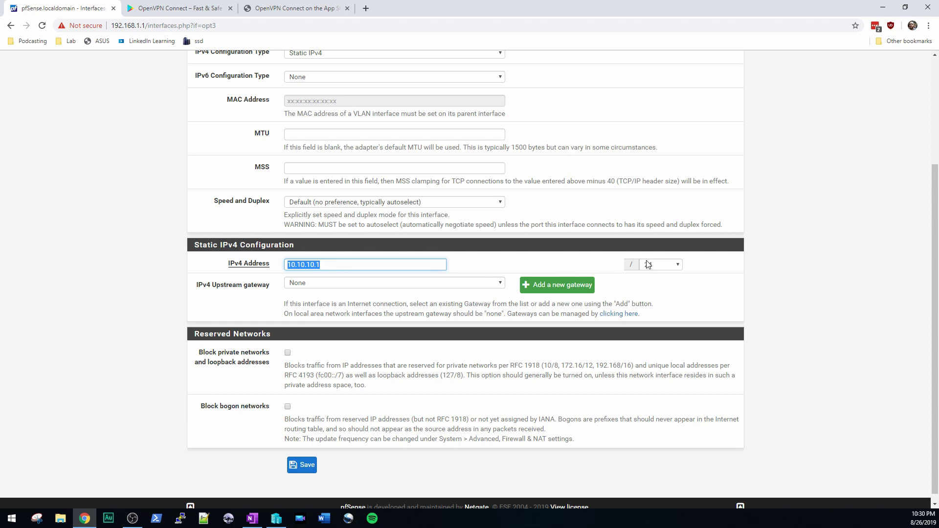
click(660, 263)
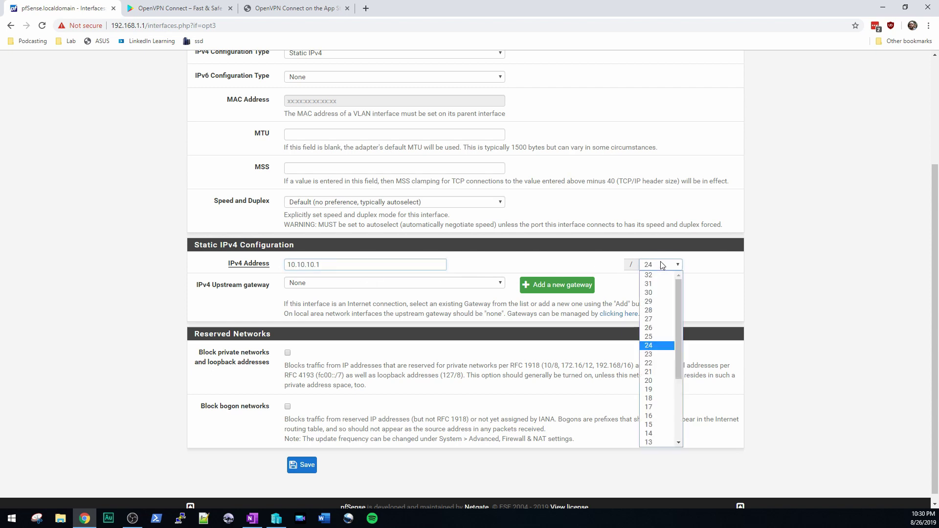
click(659, 348)
click(316, 265)
drag(317, 265, 322, 264)
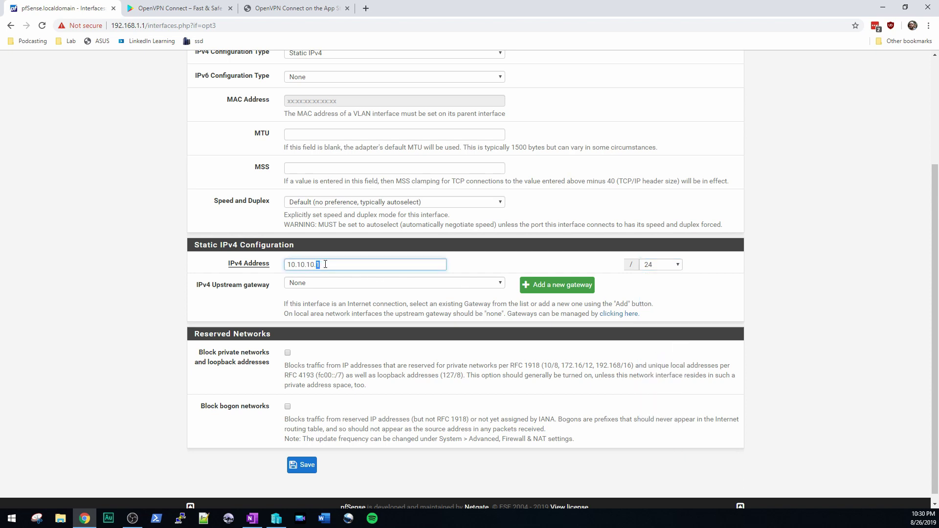
click(323, 265)
drag(315, 264, 321, 265)
click(326, 265)
Step: Save and apply the Security interface configuration and return to the interface assignments
click(299, 469)
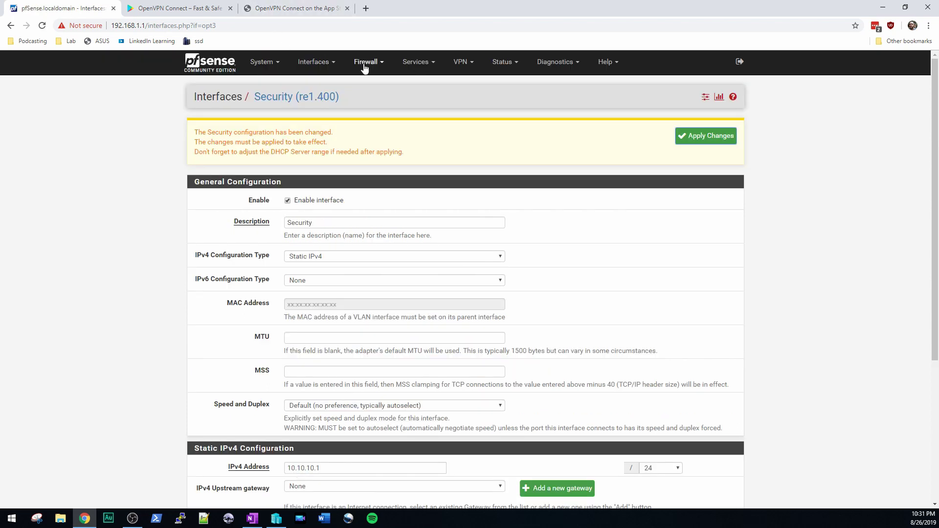
click(699, 141)
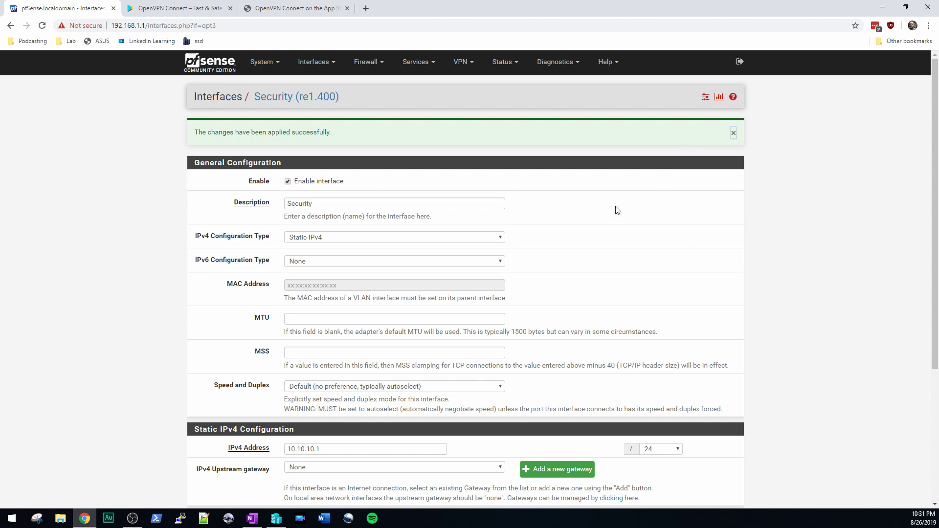
scroll(622, 247, down, 4)
scroll(623, 247, up, 4)
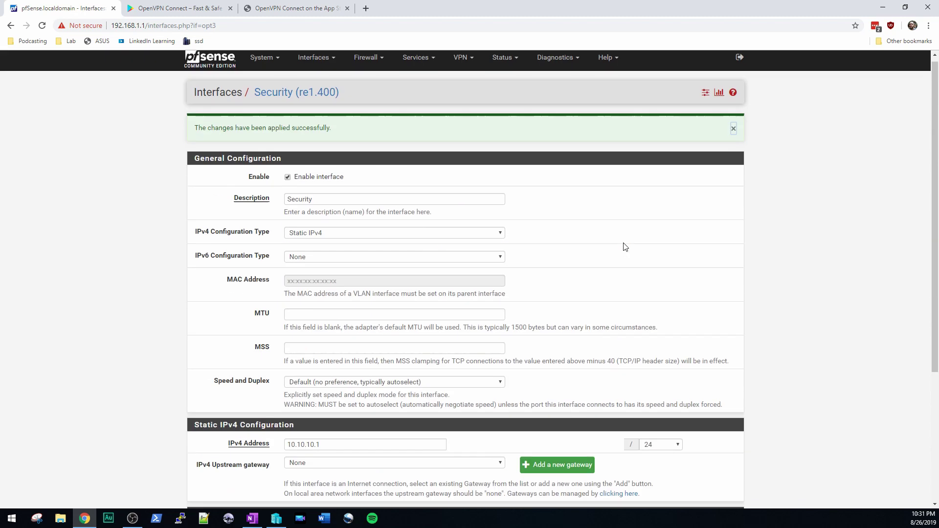
click(311, 63)
click(308, 84)
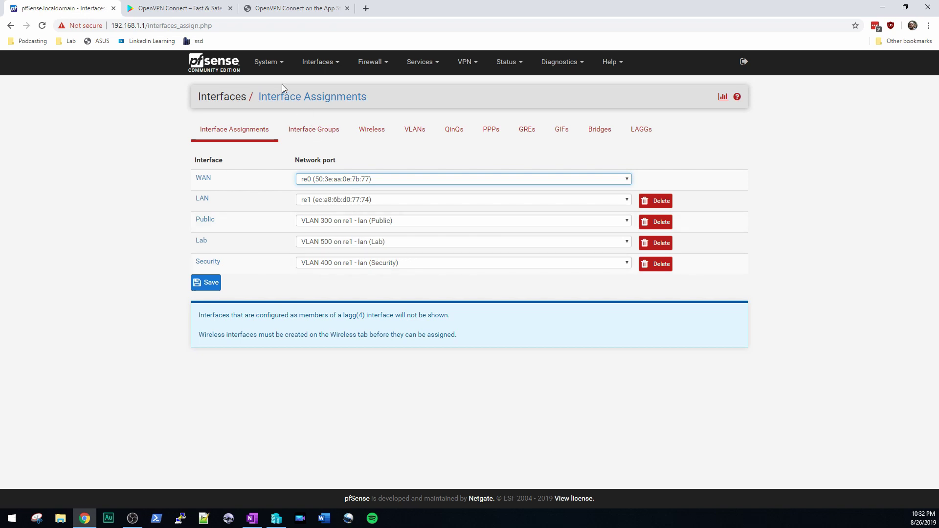
Step: Start a new certificate authority in the certificate manager, named pfSenseCA, using the method Create an internal Certificate Authority
click(283, 65)
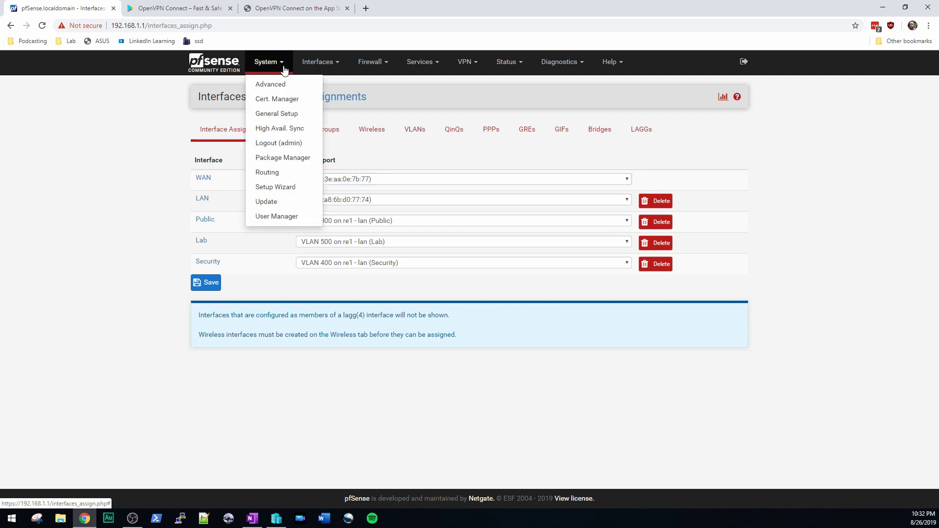
click(283, 103)
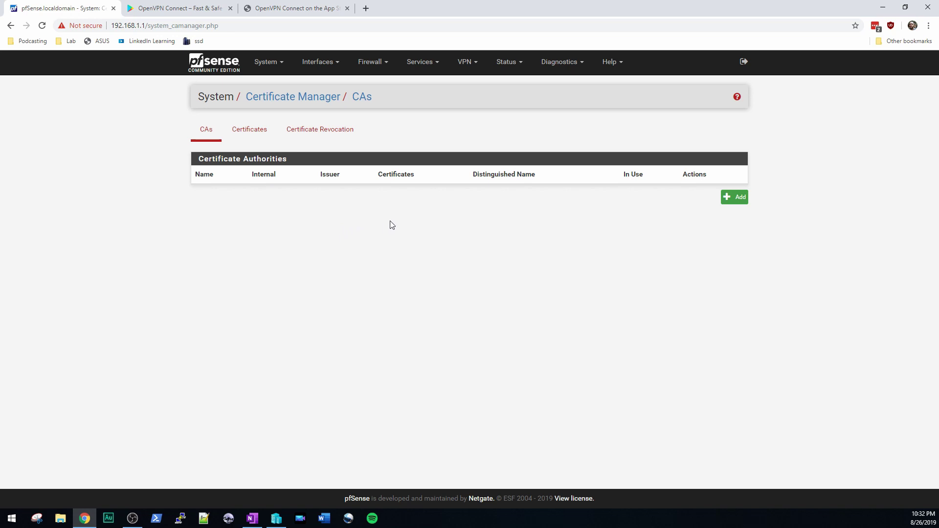
click(295, 177)
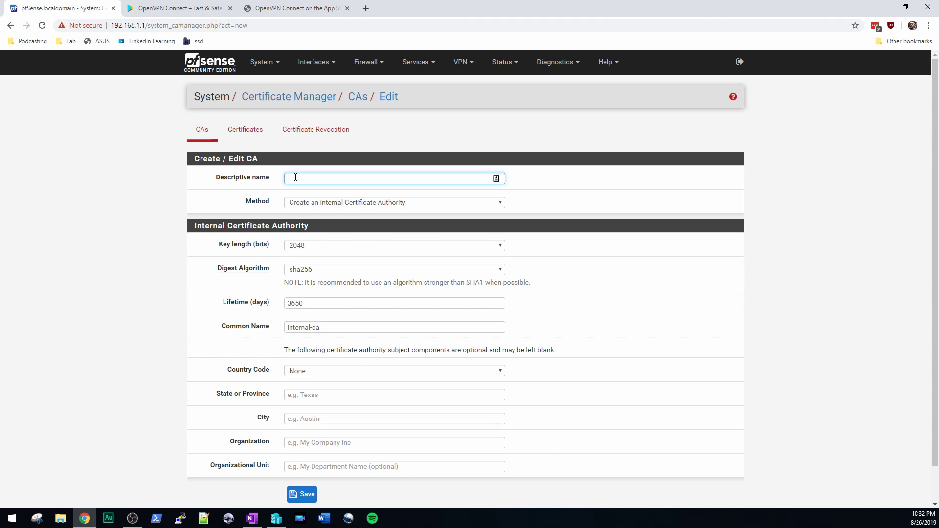
text(pfSenseCA)
click(438, 203)
click(438, 202)
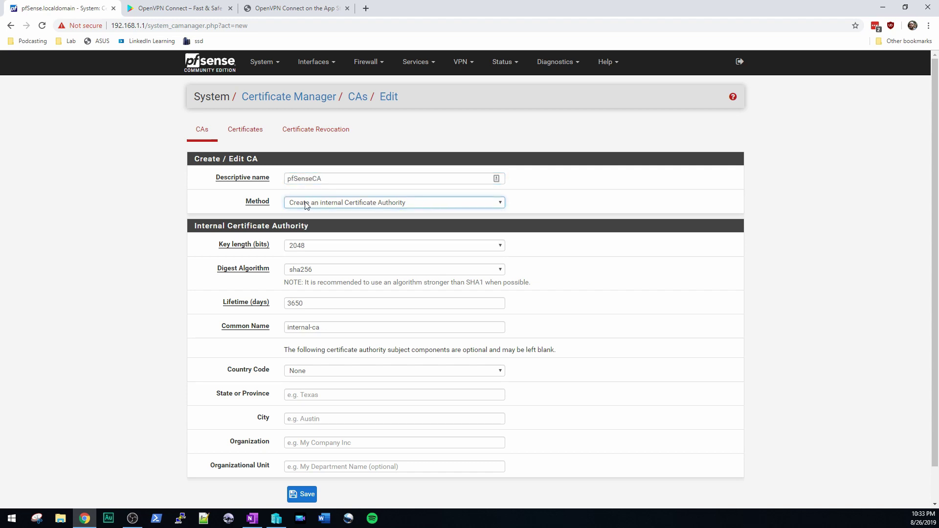
click(420, 203)
click(420, 202)
Step: Keep the CA's lifetime at 3650 days, common name internal-ca and country code None, and save the certificate authority
scroll(183, 283, down, 1)
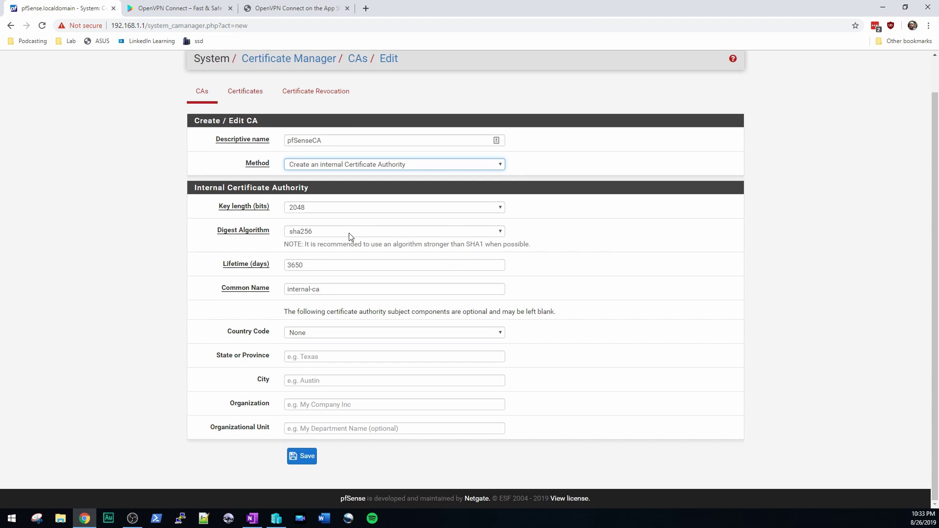
click(329, 267)
drag(321, 265, 274, 267)
click(314, 264)
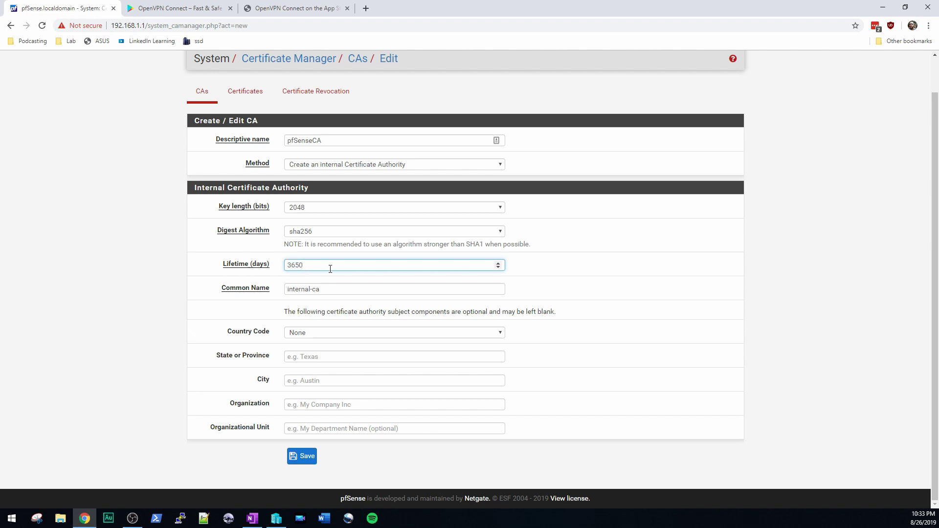
click(347, 288)
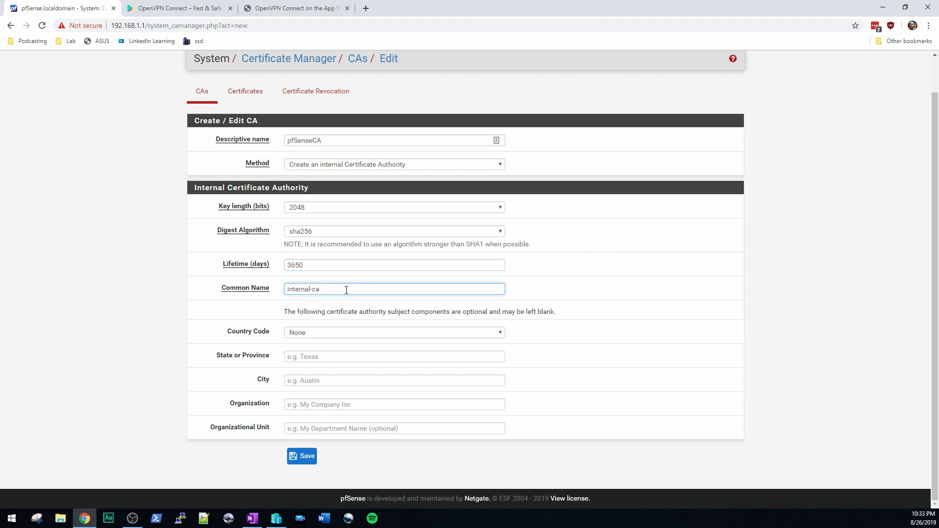
click(329, 332)
click(329, 332)
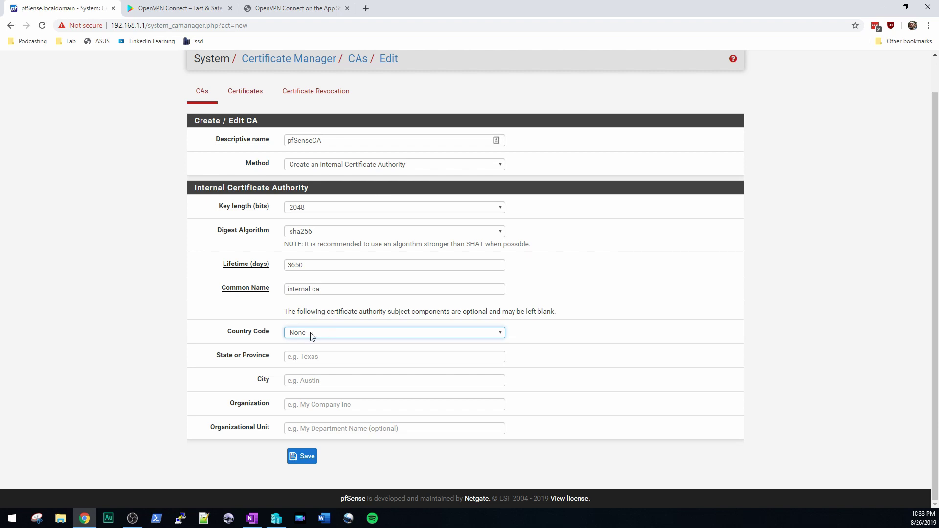
click(309, 461)
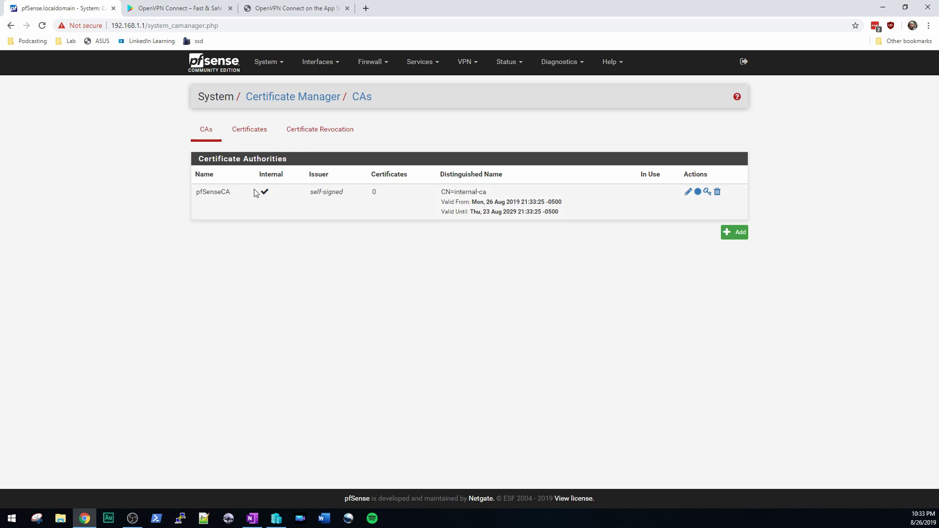
Step: Show the certificate manager's list of certificates and inspect the browser's connection security details for the site
click(250, 133)
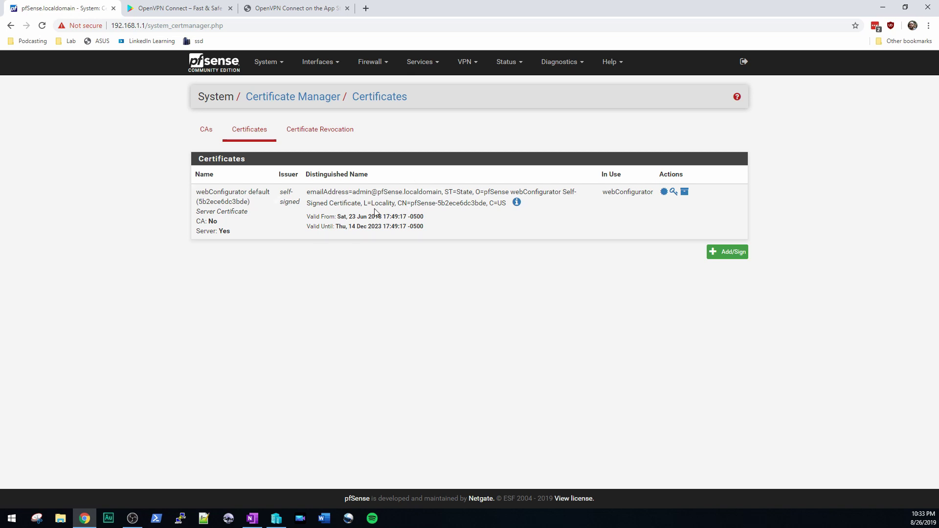
click(86, 27)
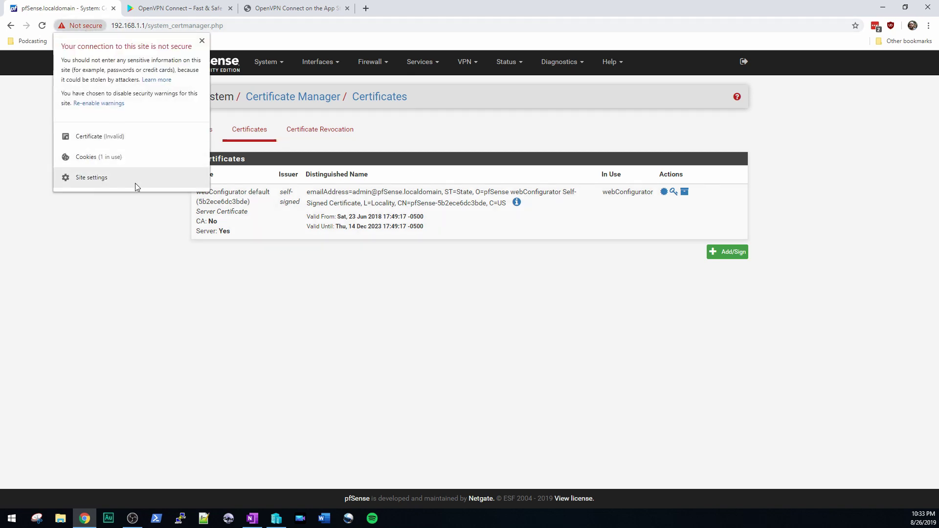
click(209, 259)
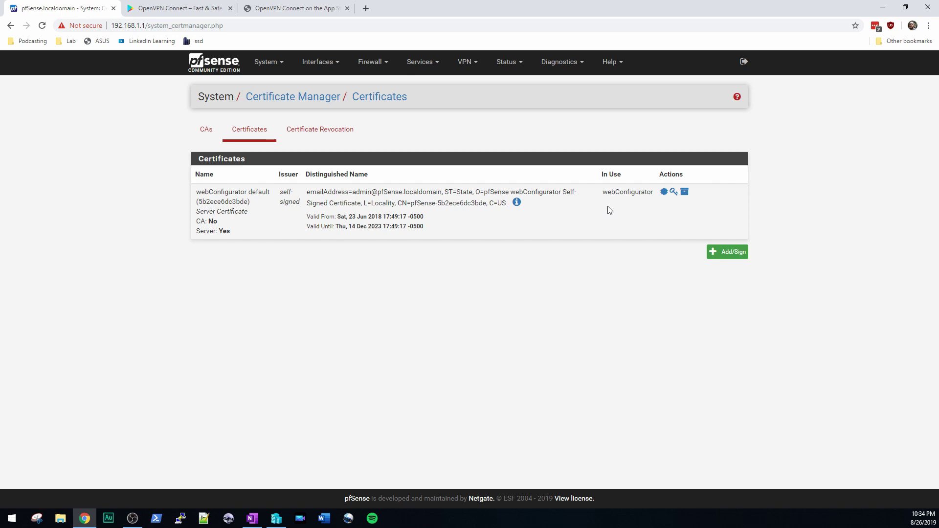
Step: Add a new certificate with the method Create an internal Certificate and the descriptive name HomeVPN
click(731, 254)
click(354, 179)
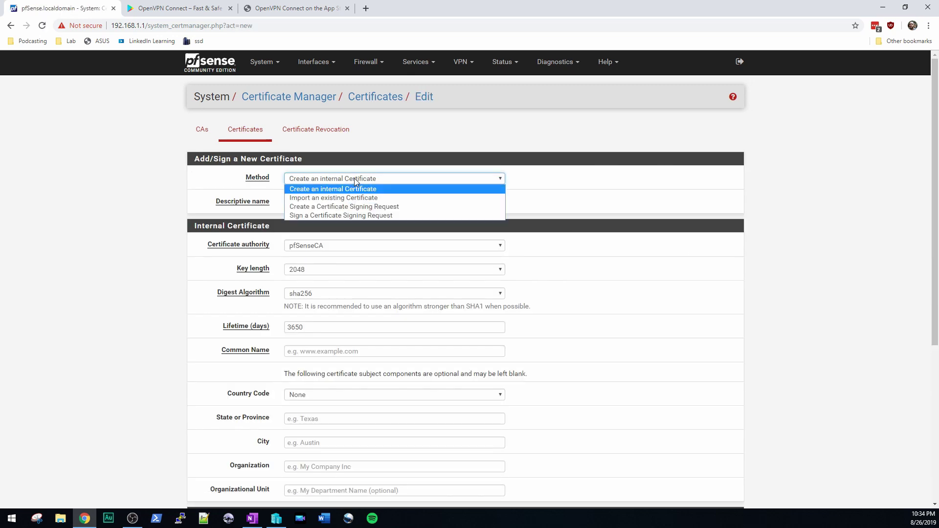
click(354, 179)
click(336, 202)
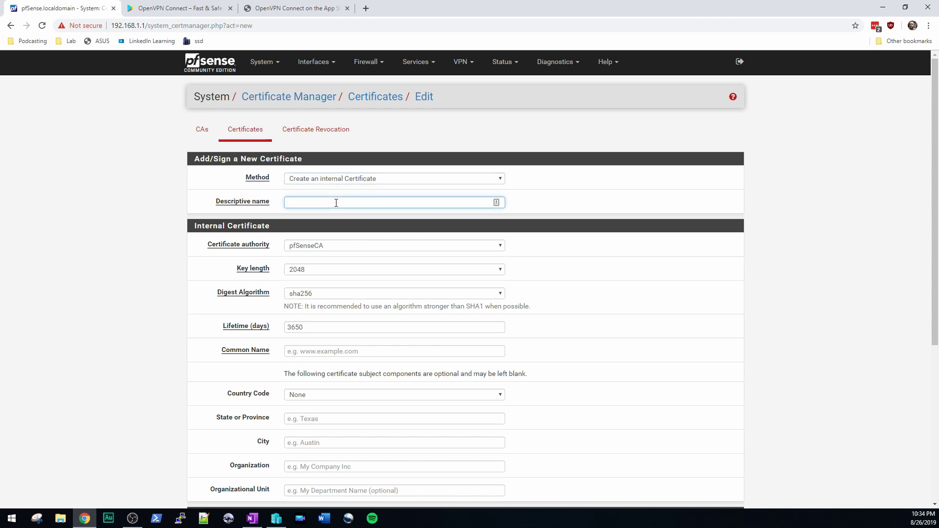
text(HomeVPN)
Step: Choose pfSenseCA as the certificate authority for the HomeVPN certificate
scroll(384, 204, down, 1)
click(326, 198)
click(327, 202)
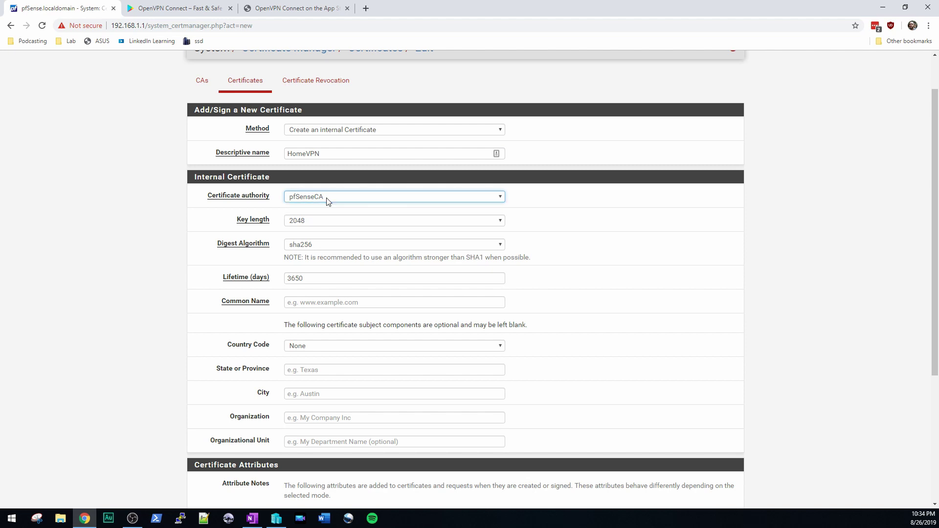
click(320, 200)
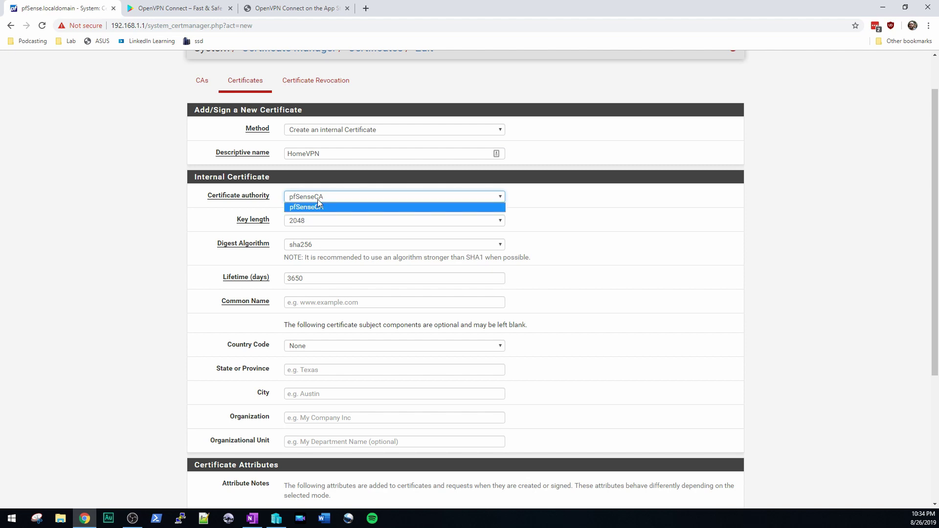
click(319, 206)
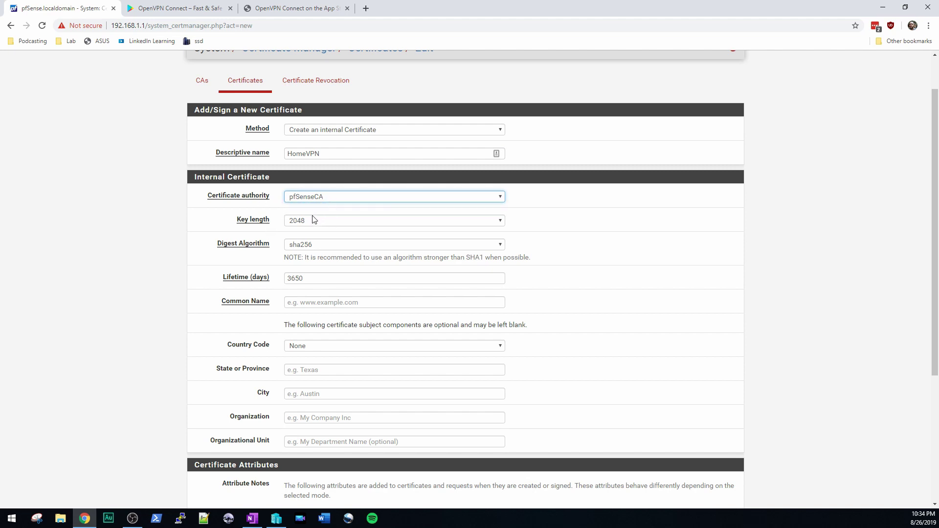
Step: Set the HomeVPN certificate's common name to house.local
scroll(329, 245, down, 1)
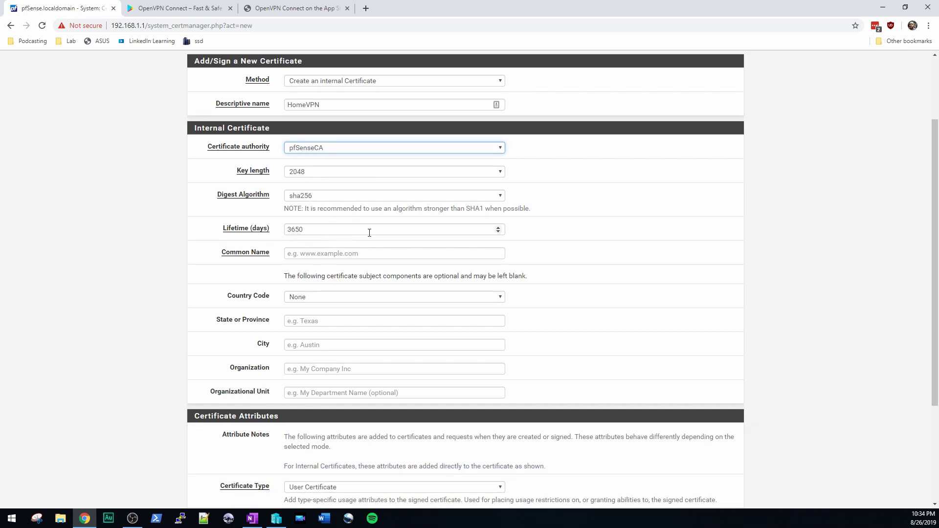
scroll(370, 237, down, 1)
click(348, 205)
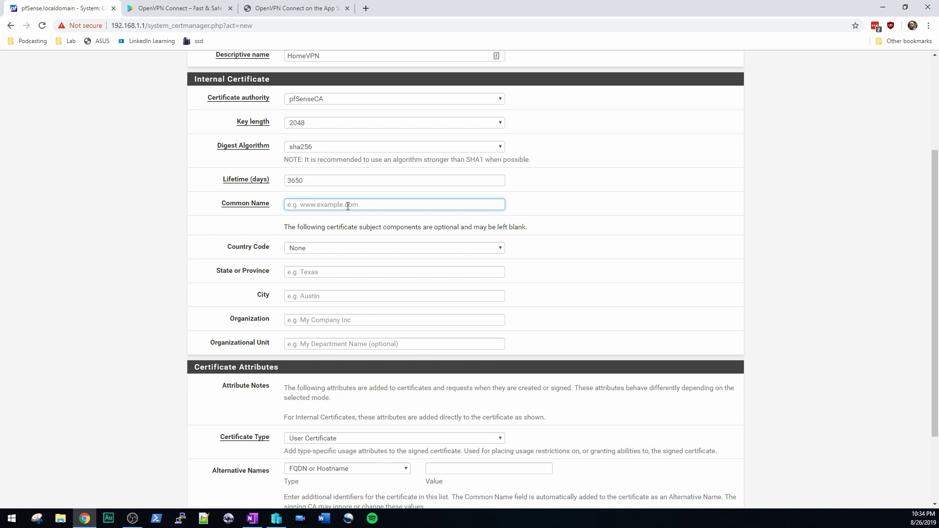
text(house.local)
Step: Keep User Certificate as the certificate type, leave the optional subject components blank, and save the HomeVPN certificate
scroll(350, 223, down, 1)
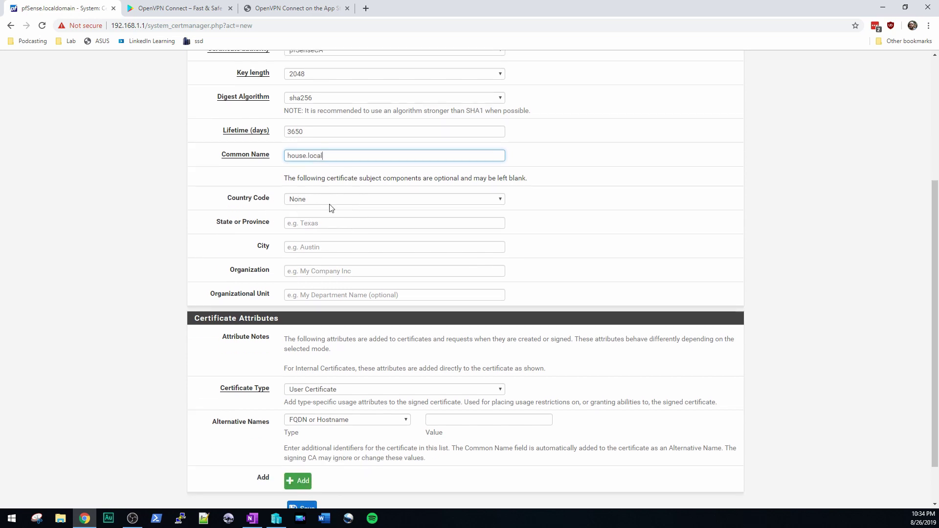
scroll(342, 220, down, 1)
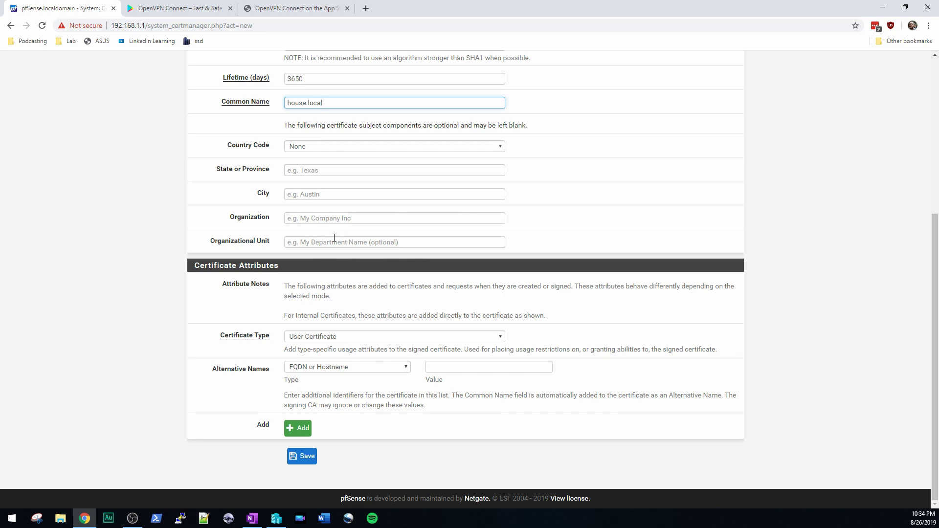
click(350, 336)
click(350, 337)
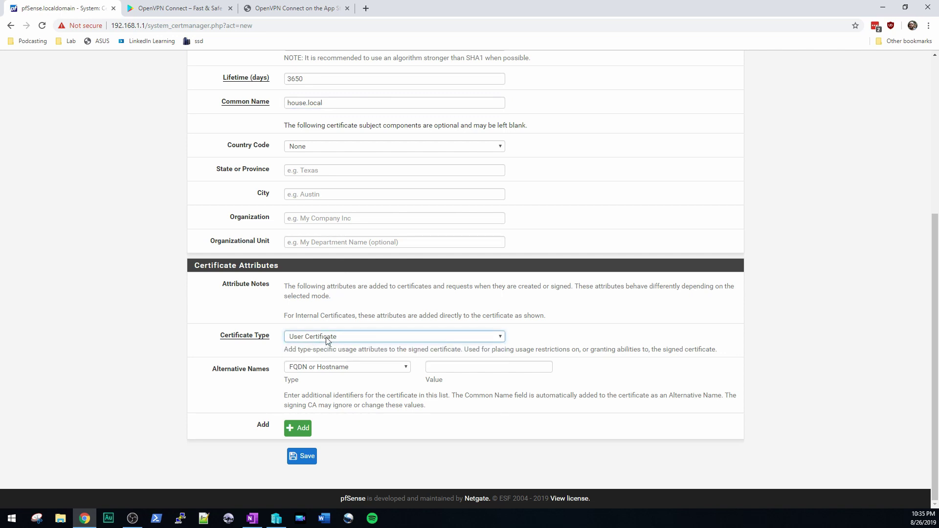
click(308, 460)
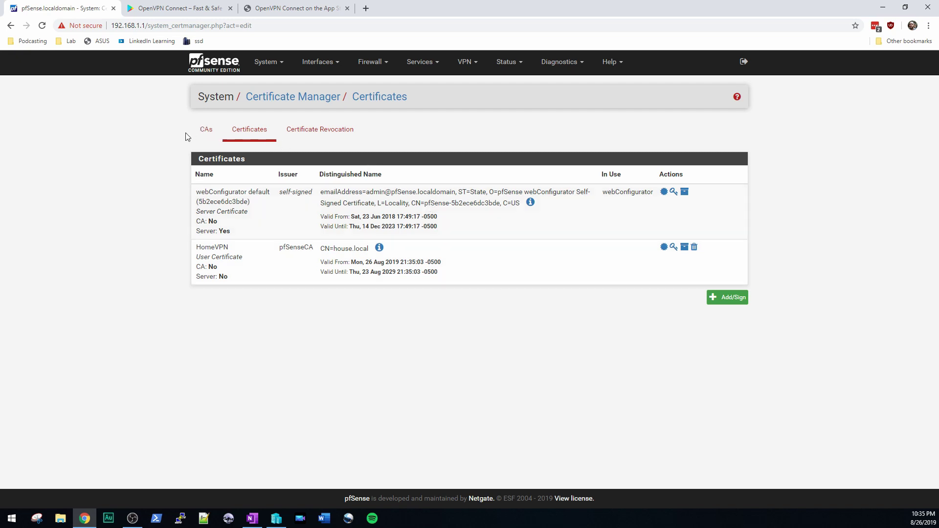
Step: Add a new user in the user manager and enter the account's username
click(285, 69)
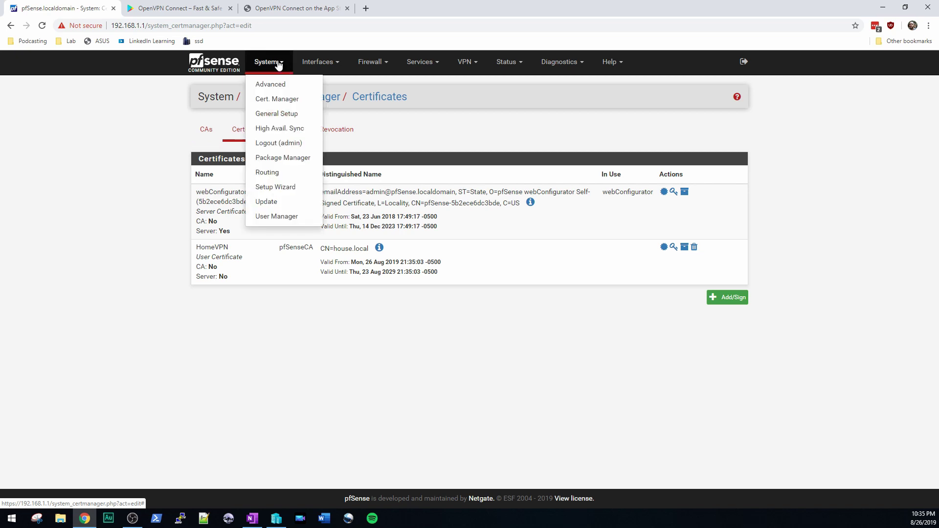
click(270, 215)
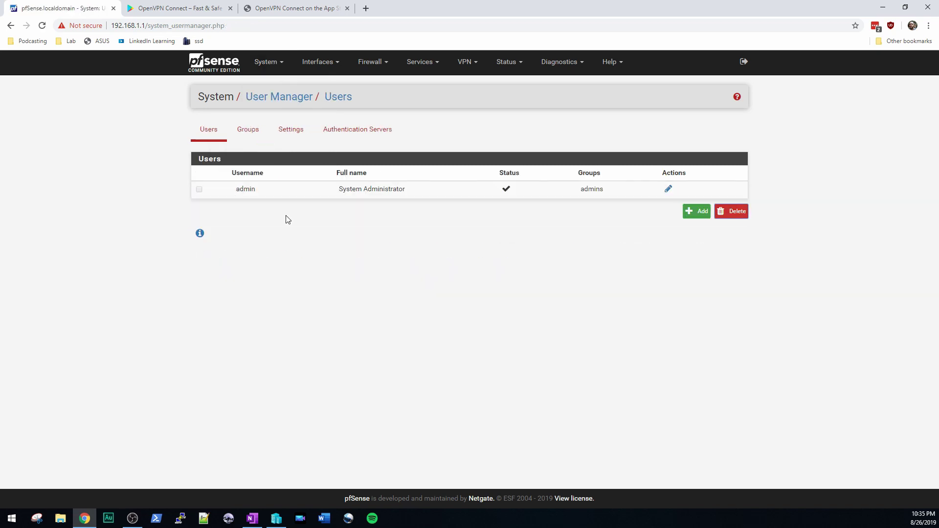
click(696, 211)
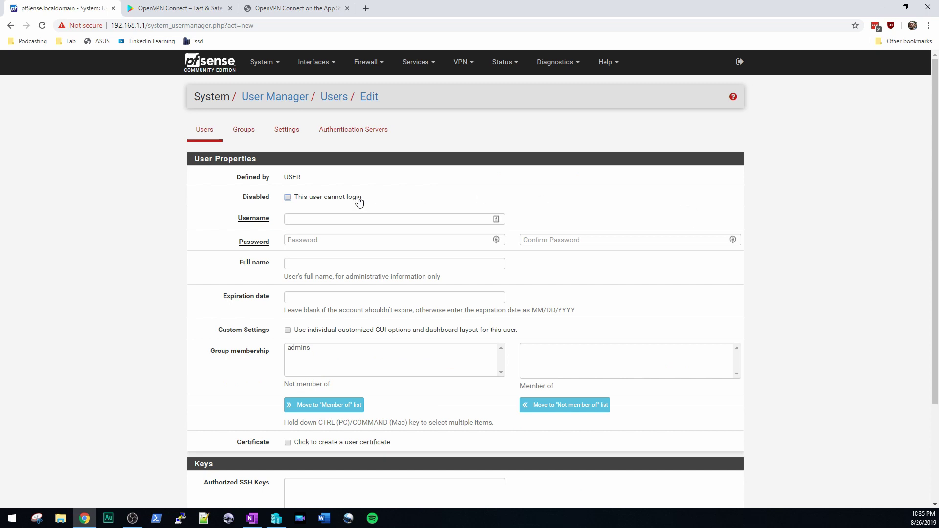
click(344, 218)
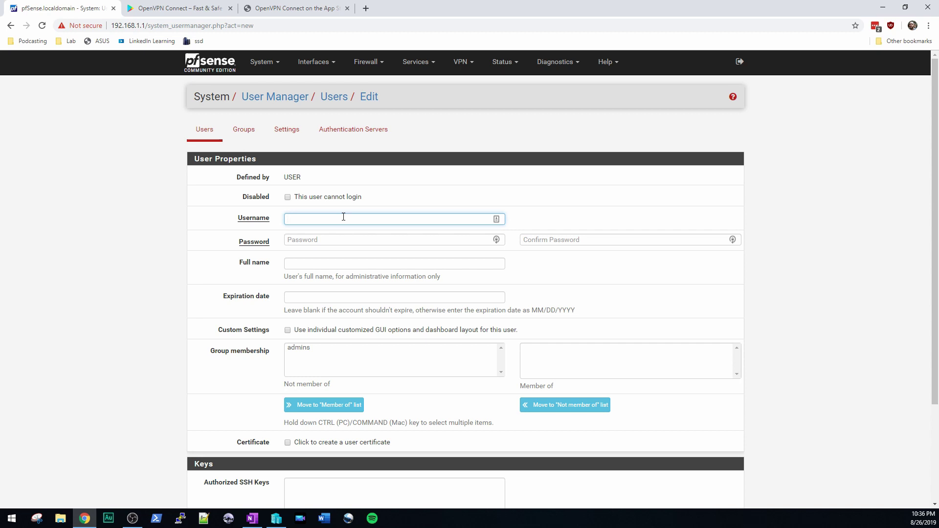
text(dustin)
Step: Enter and confirm the new user's account password, leaving the full name and expiration date blank
click(333, 237)
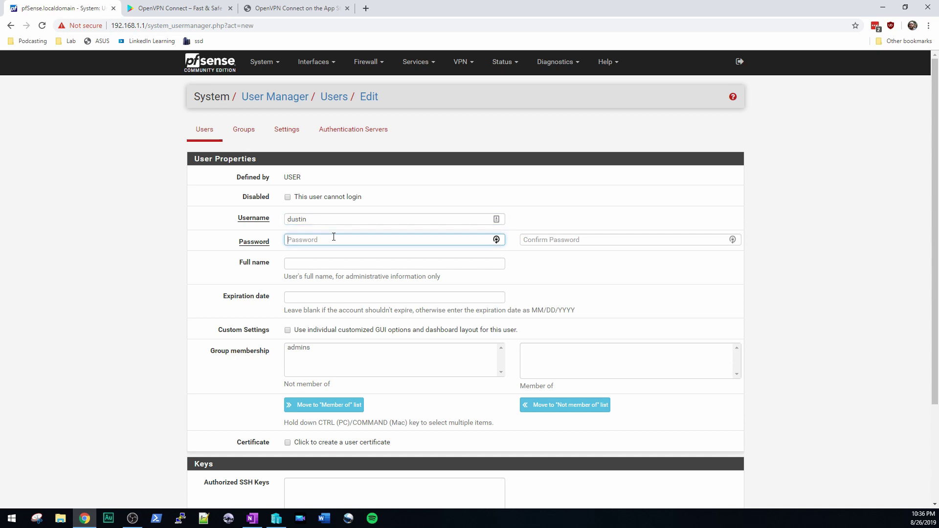
key(ctrl+v)
key(Tab)
key(ctrl+v)
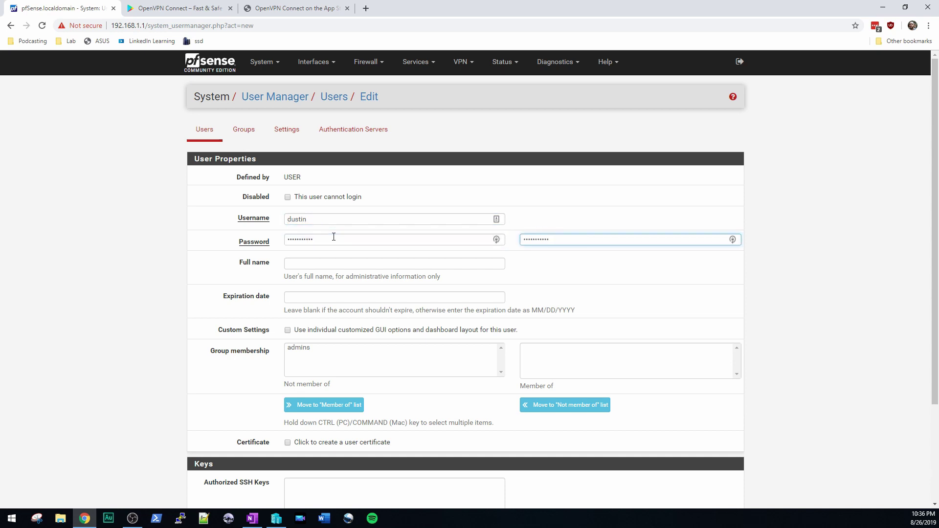
click(327, 259)
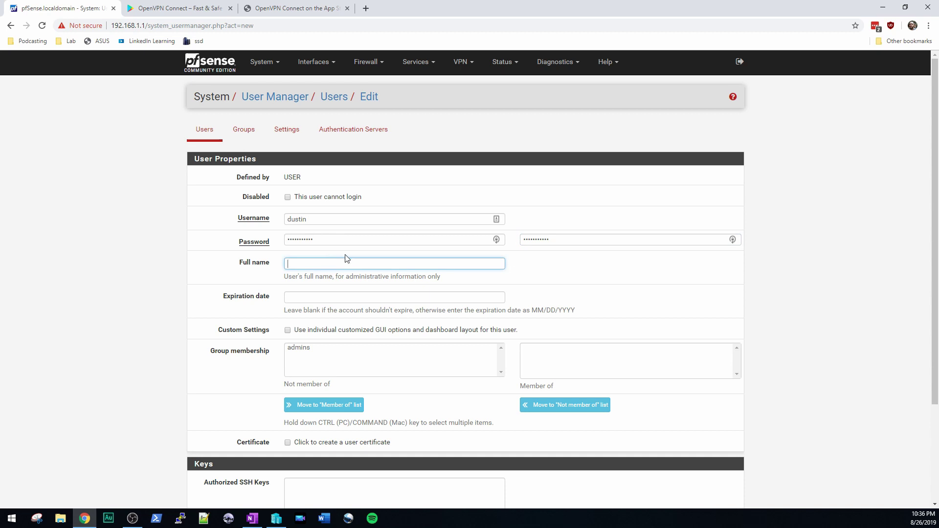
click(291, 298)
click(244, 311)
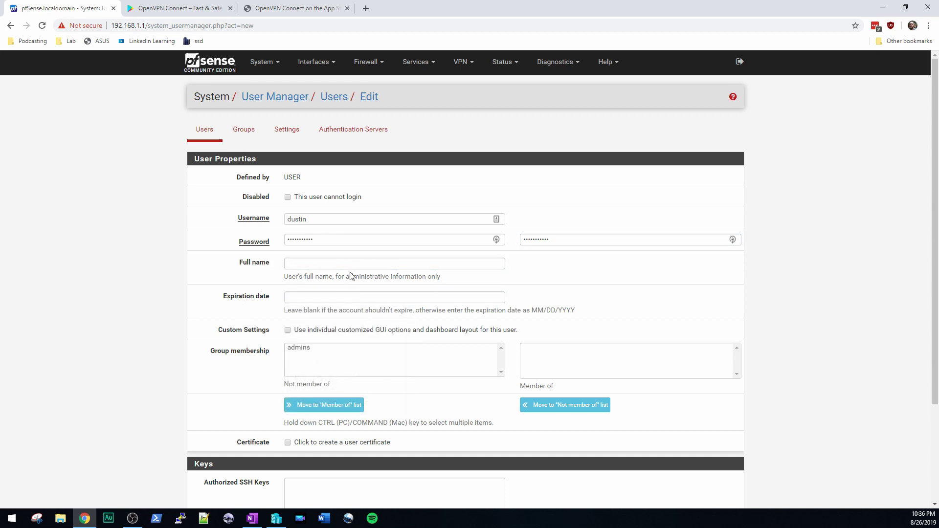
Step: Enable the creation of a user certificate for the new account
scroll(352, 277, down, 2)
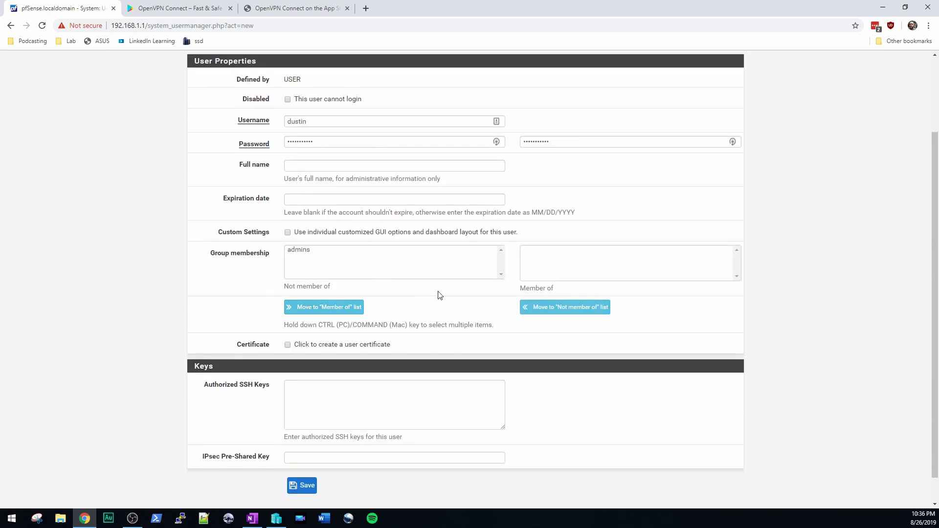
scroll(443, 295, down, 1)
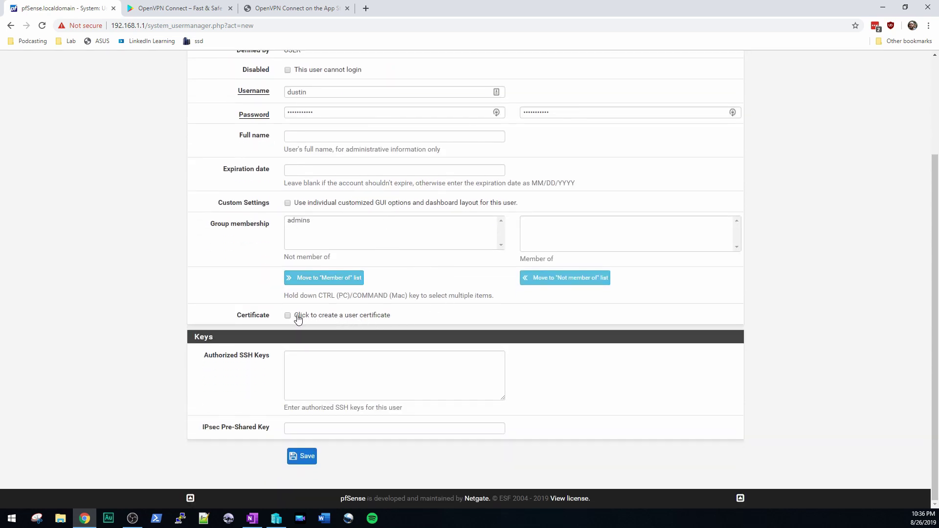
click(287, 315)
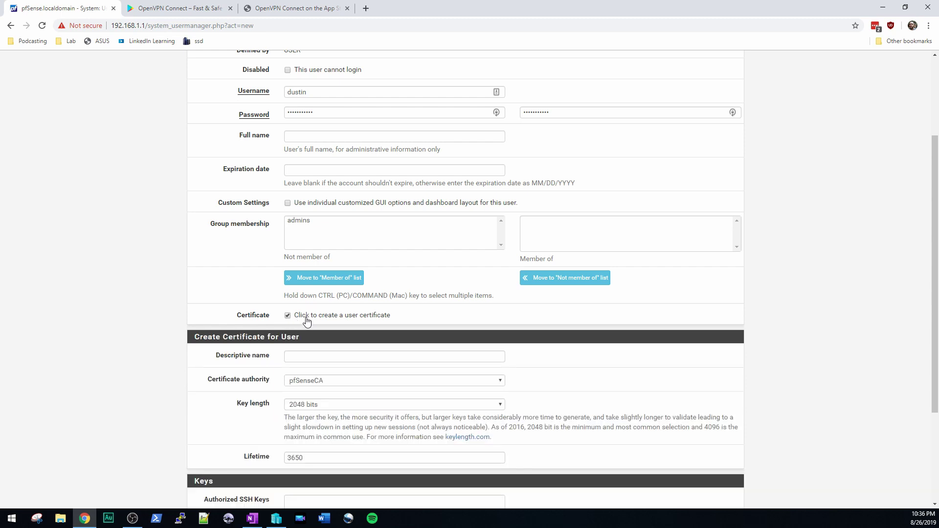
scroll(420, 318, down, 1)
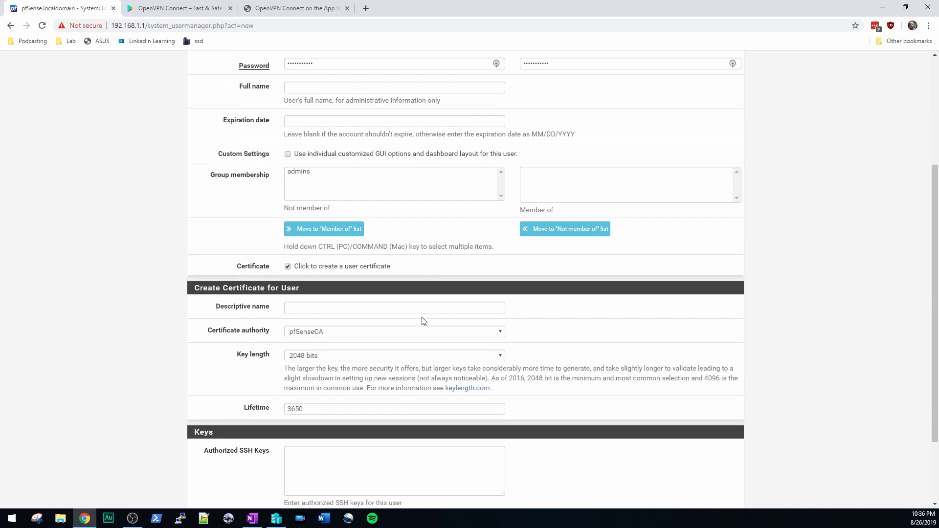
Step: Keep pfSenseCA as the certificate authority and 2048 bits as the key length for the new user's certificate
scroll(394, 343, down, 2)
click(318, 237)
click(318, 240)
click(335, 264)
click(335, 263)
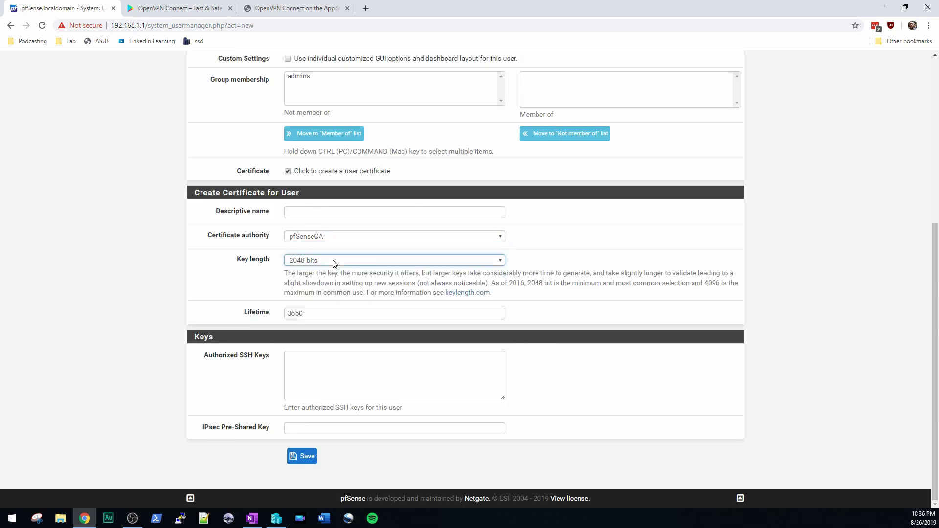
click(334, 264)
click(332, 265)
Step: Name the user certificate with the account's username followed by VPN, save the new user, and decline storing the login in LastPass
click(324, 211)
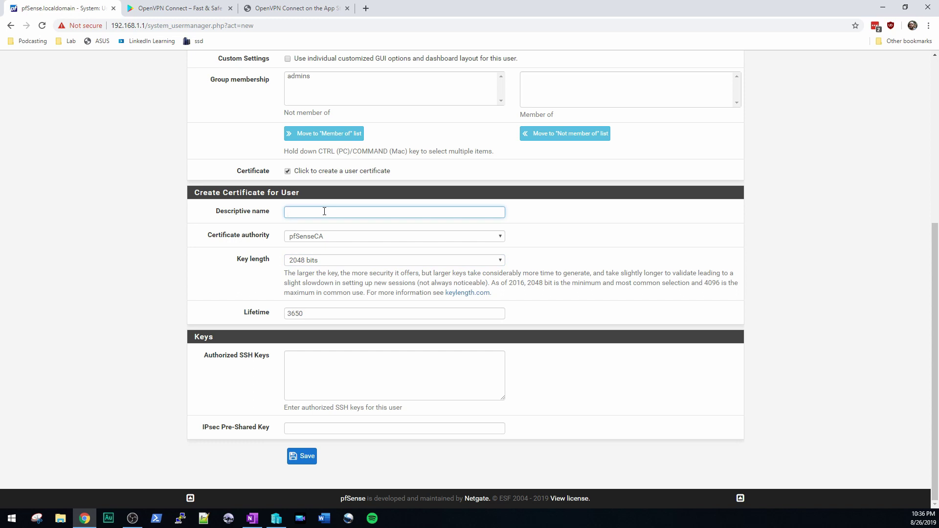
scroll(376, 238, up, 1)
scroll(376, 238, up, 4)
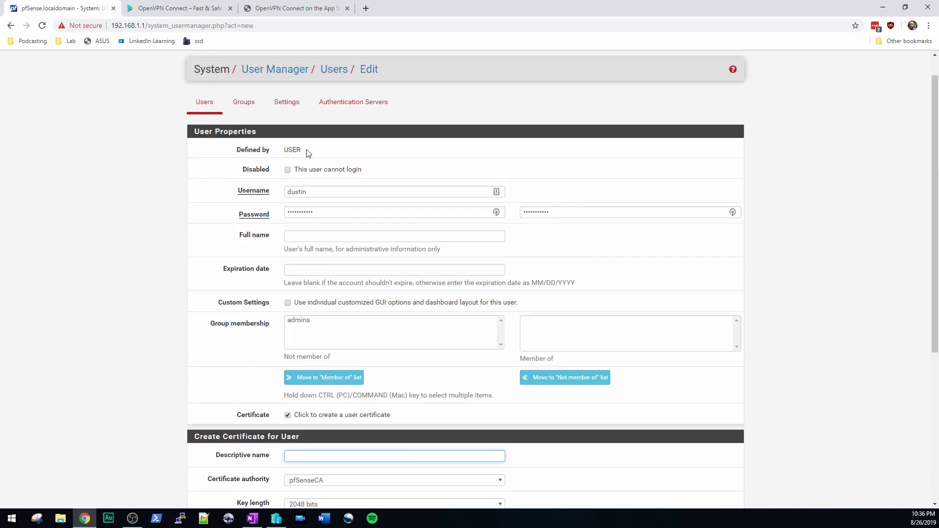
scroll(297, 238, down, 4)
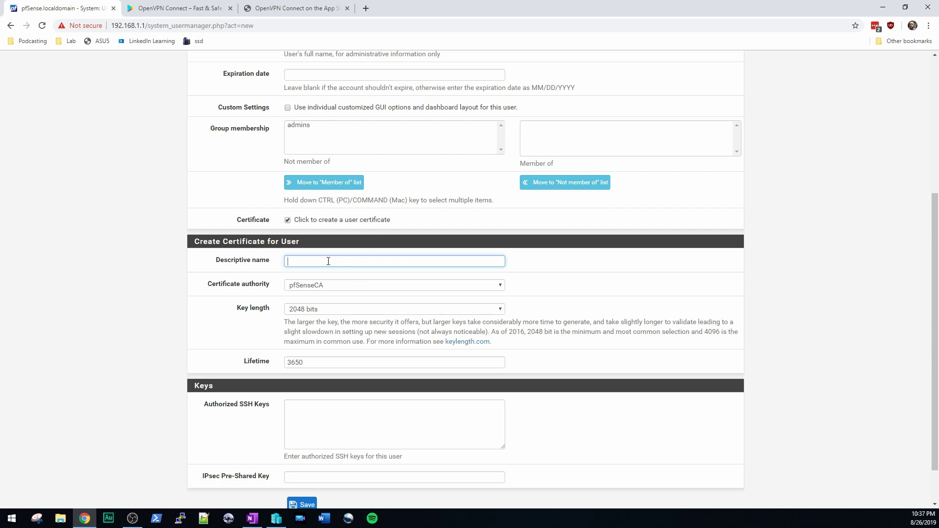
text(dustinVPN)
scroll(331, 426, down, 1)
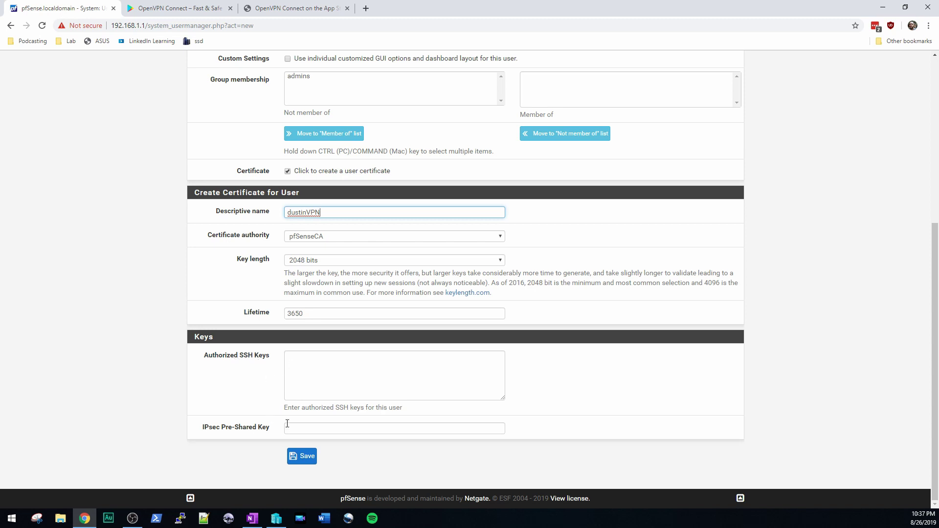
click(306, 458)
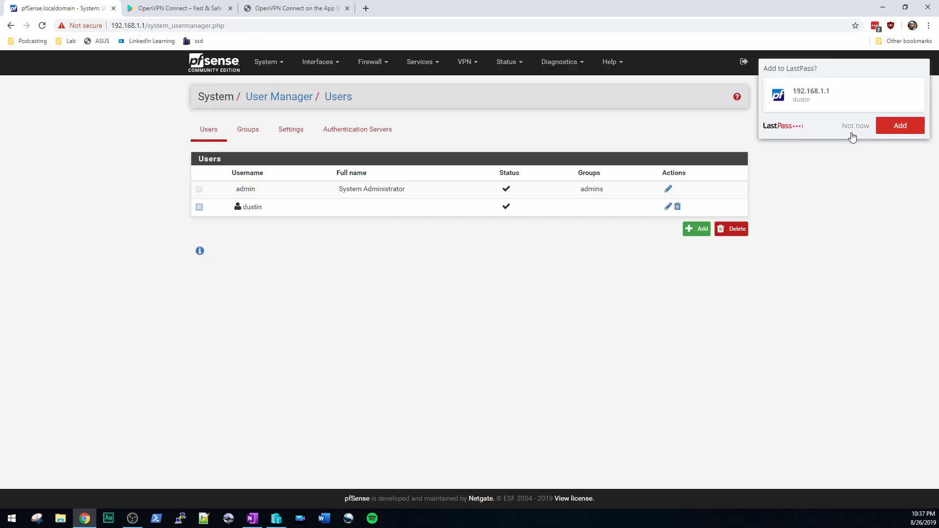
click(851, 125)
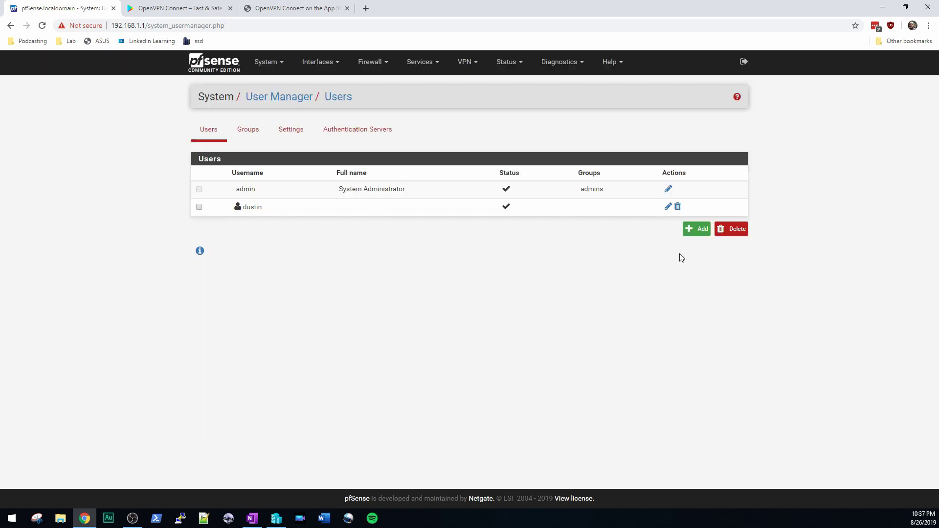
Step: Edit the new user and add another user certificate with the method set to Choose an existing certificate
click(667, 207)
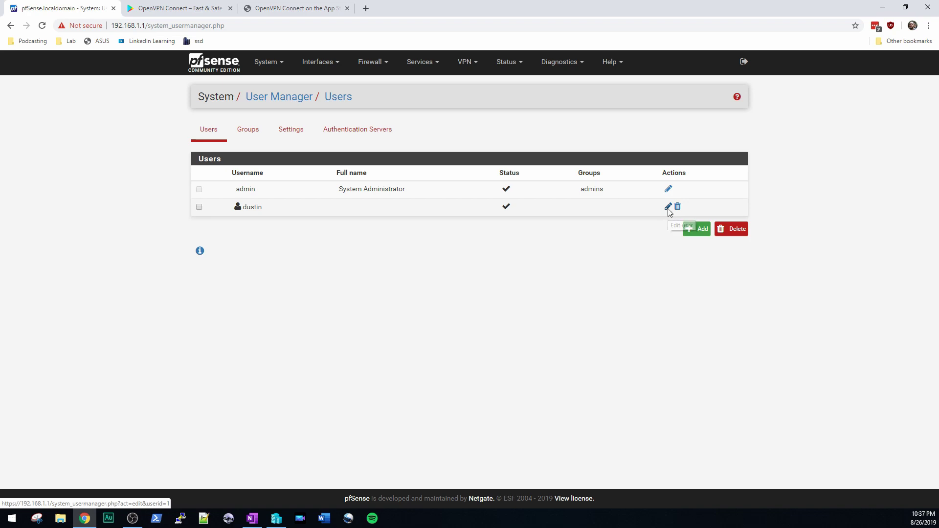
scroll(390, 233, down, 6)
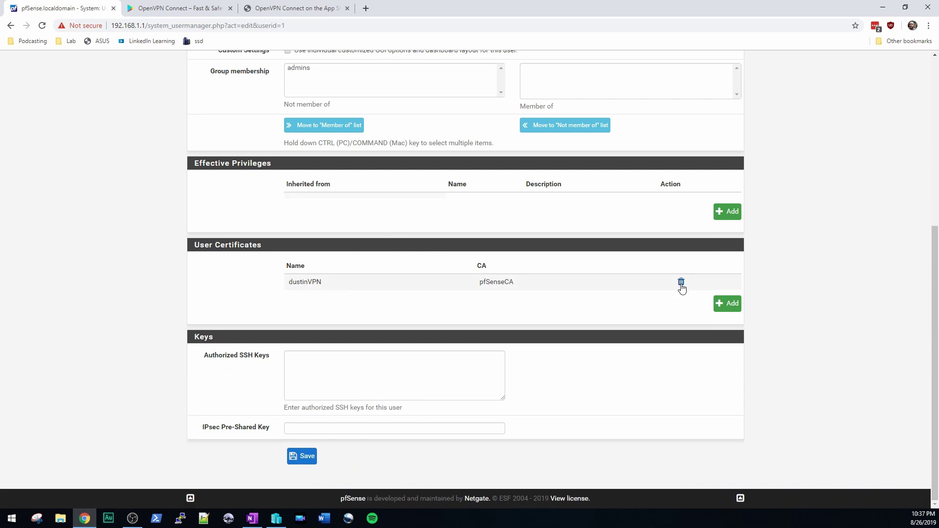
click(724, 308)
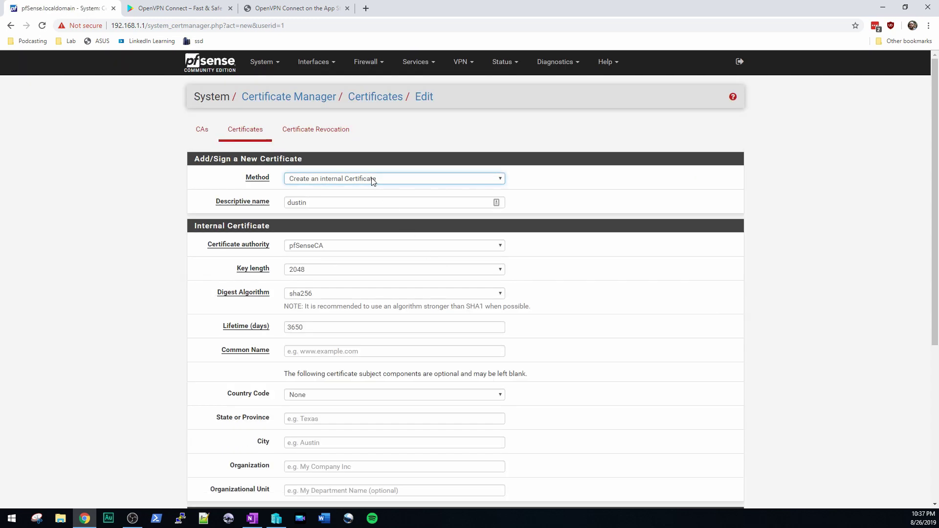
click(372, 179)
click(373, 197)
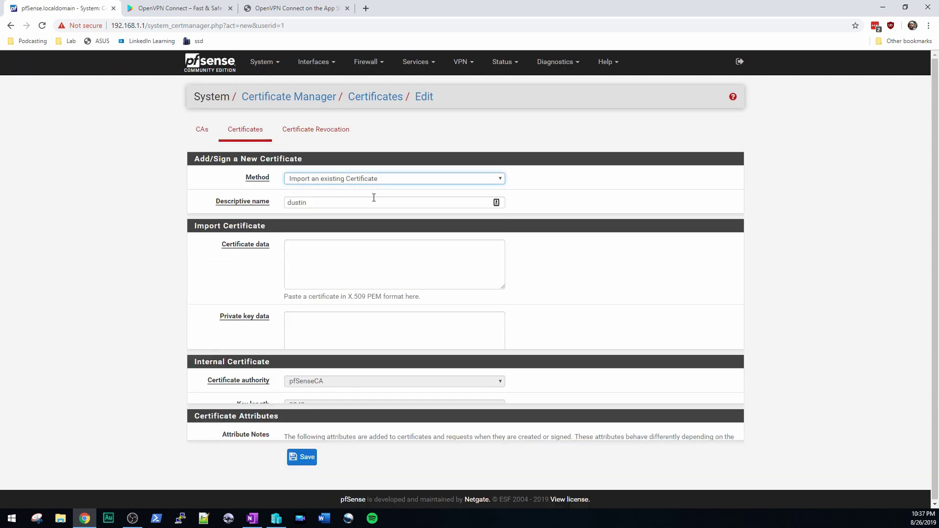
click(371, 202)
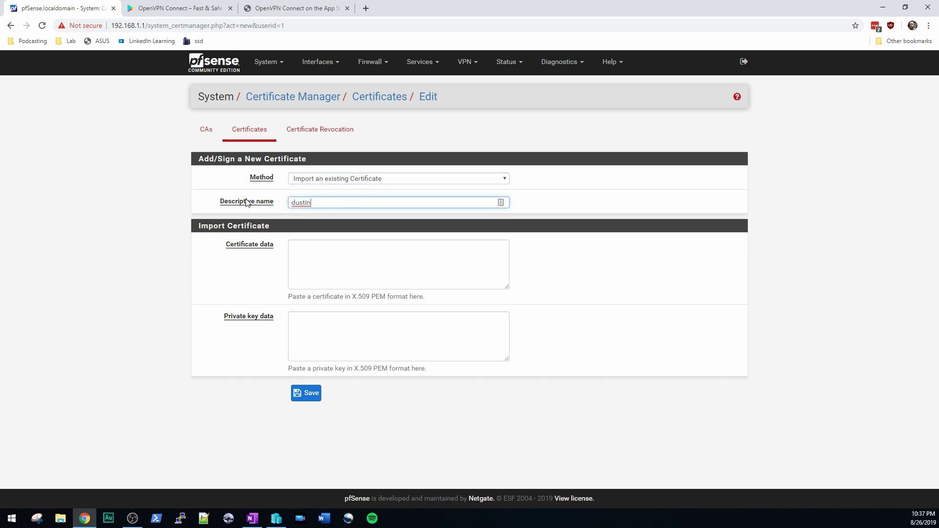
click(371, 179)
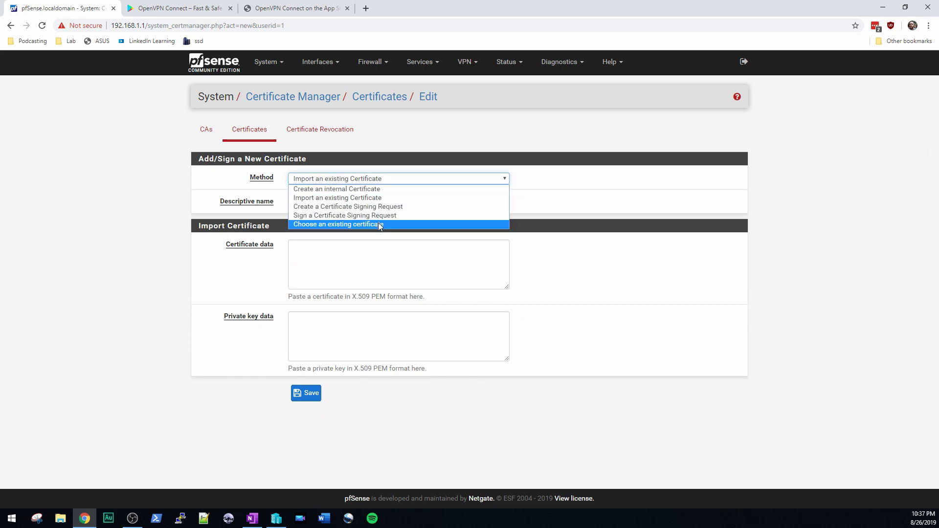
click(377, 222)
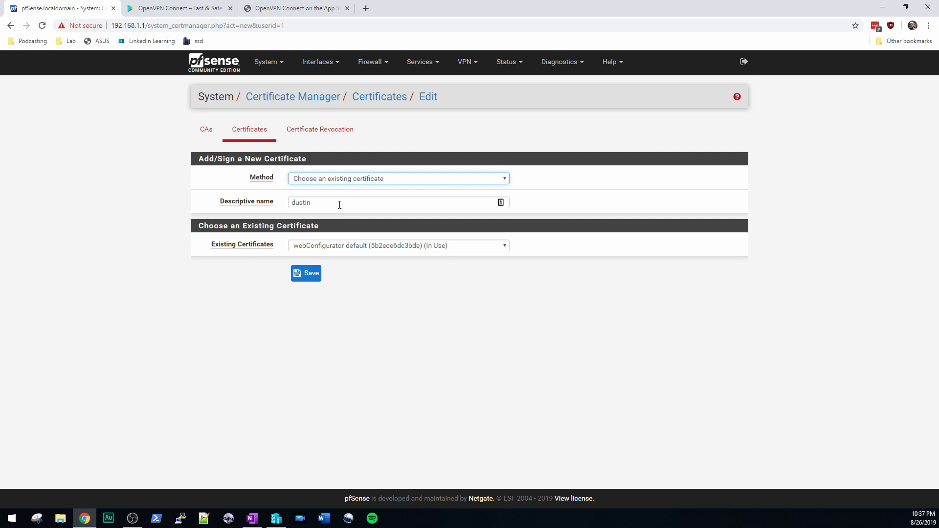
Step: Select HomeVPN (CA: pfSenseCA) as the existing certificate and save it to the user
click(364, 246)
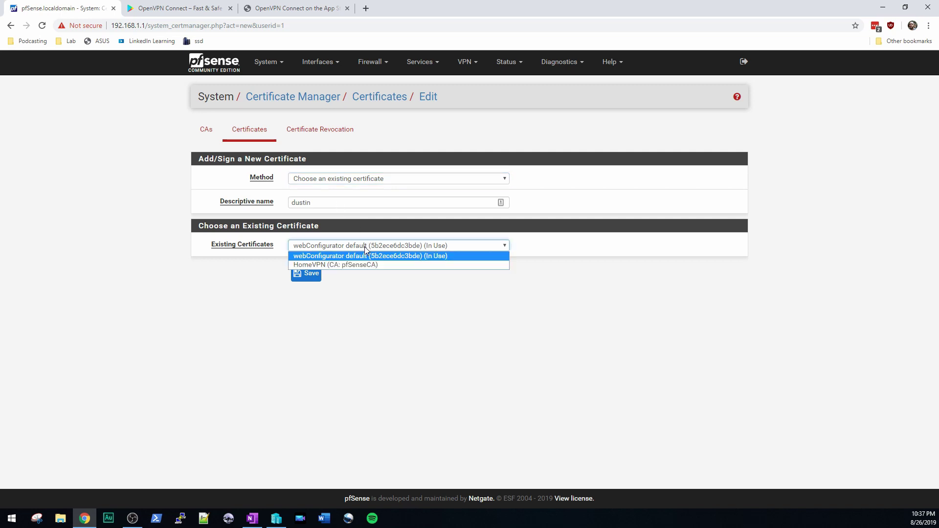
click(325, 265)
click(318, 203)
double_click(330, 200)
click(324, 203)
click(309, 277)
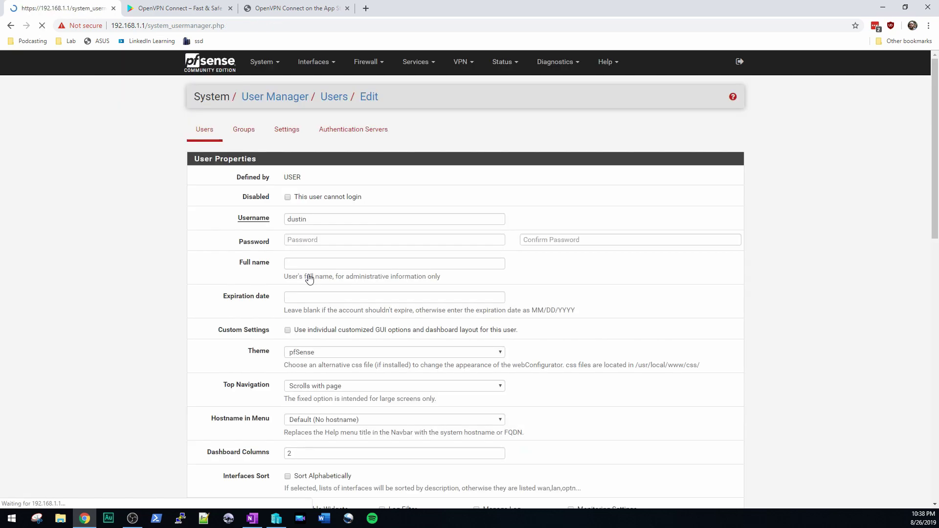
Step: Remove the association of the username-based VPN certificate from the user, leaving HomeVPN assigned
scroll(444, 310, down, 2)
scroll(445, 314, down, 1)
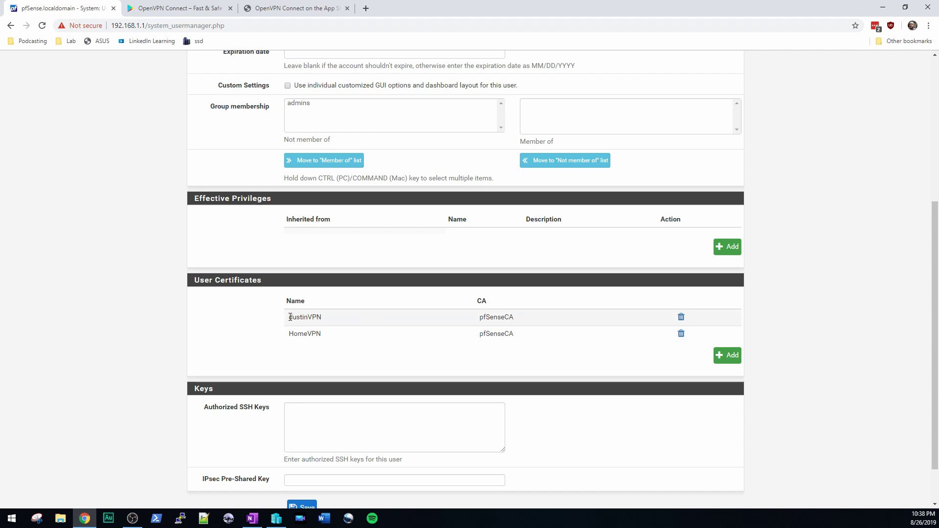
click(681, 318)
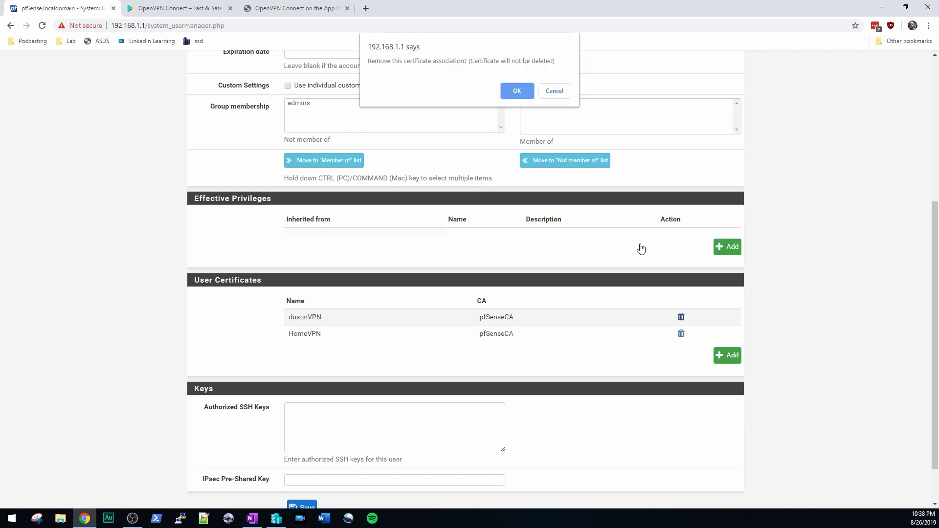
click(514, 92)
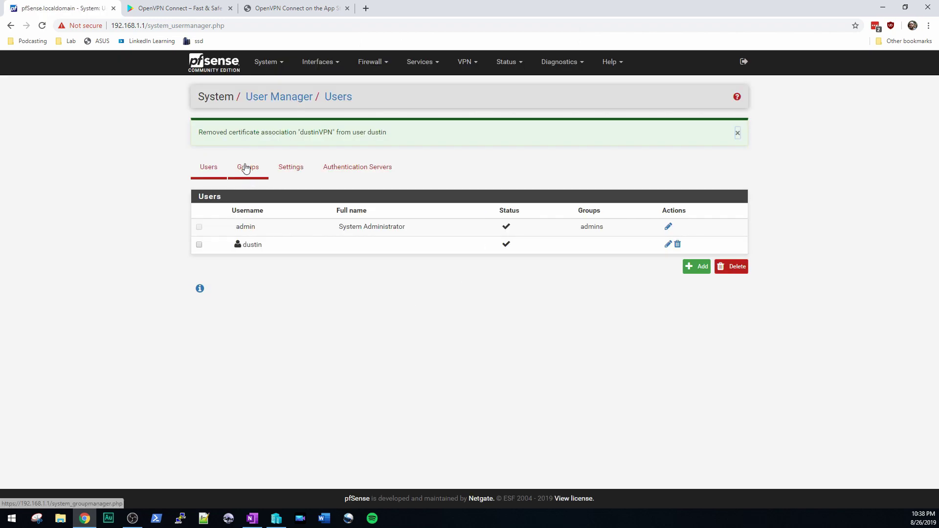
Step: Delete the username-based VPN certificate from the certificate manager's certificates list
click(263, 61)
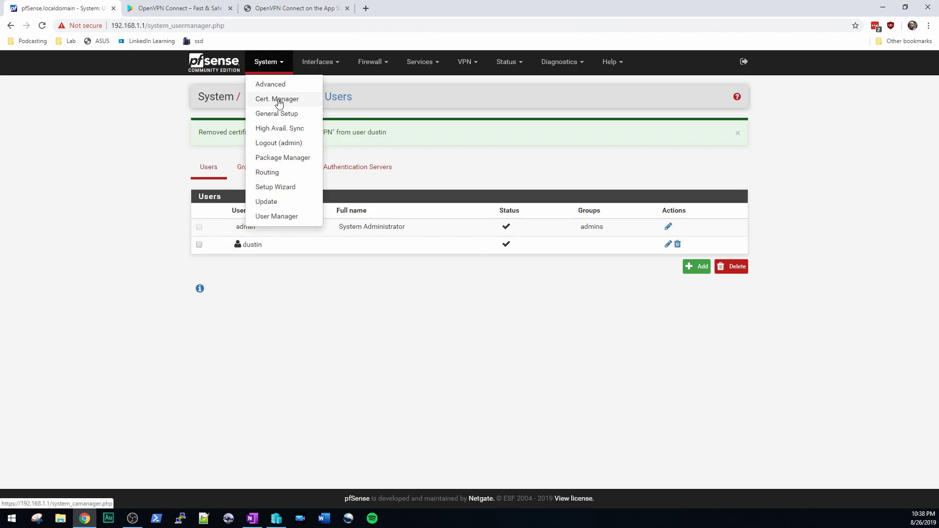
click(288, 99)
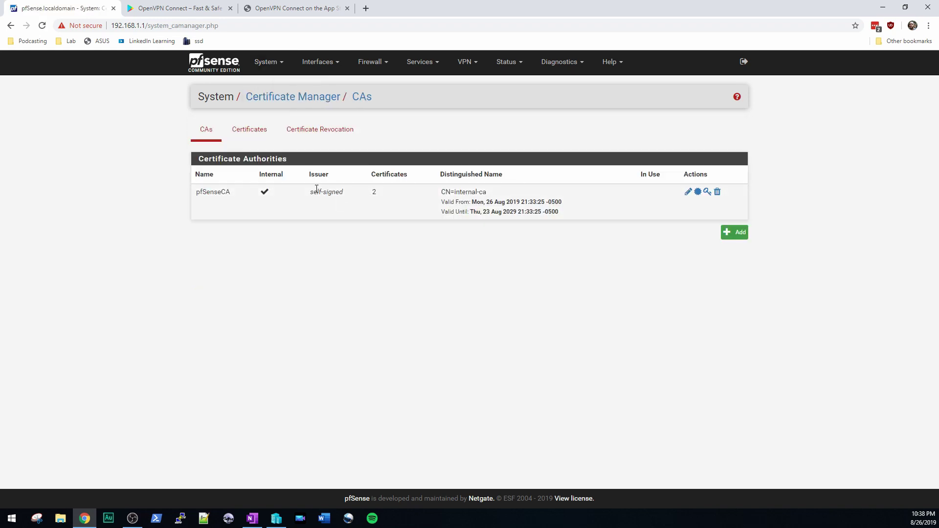
click(255, 133)
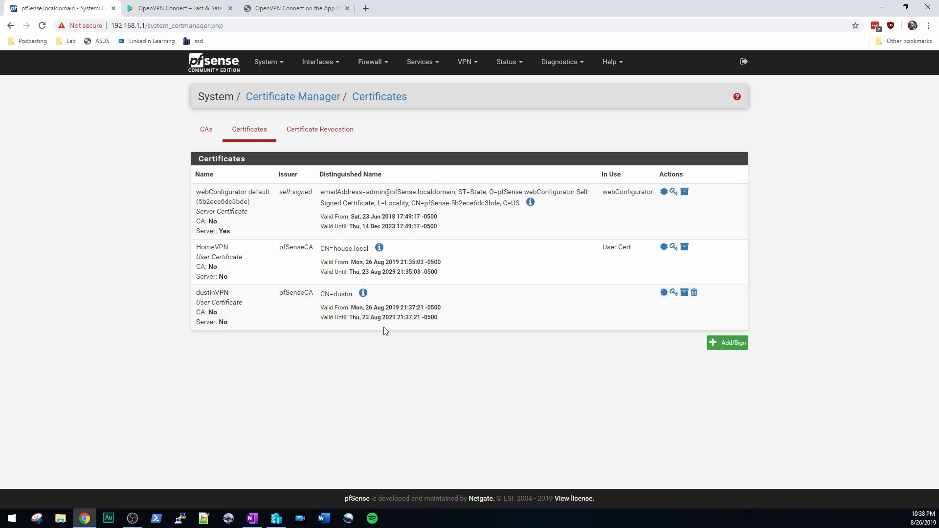
click(694, 292)
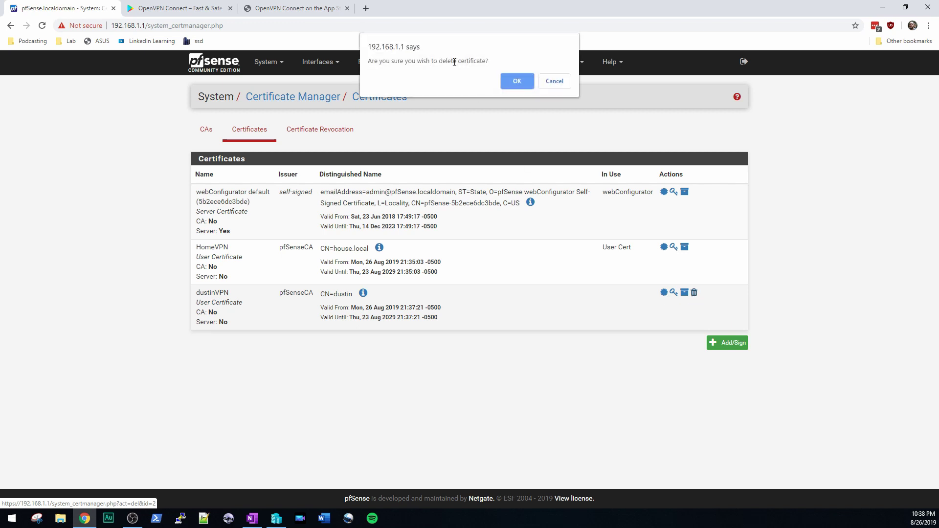
click(519, 84)
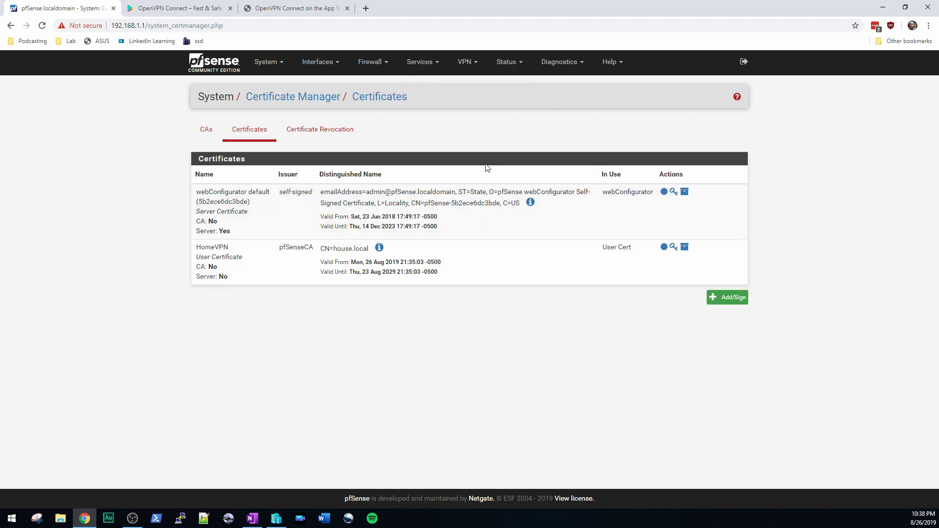
Step: Start the OpenVPN remote access server wizard and accept Local User Access as the type of server
click(476, 64)
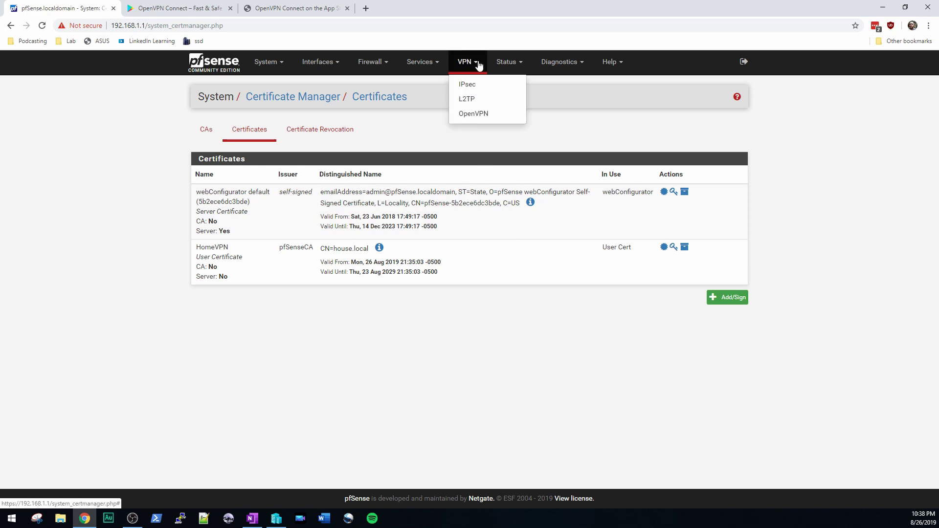
click(488, 117)
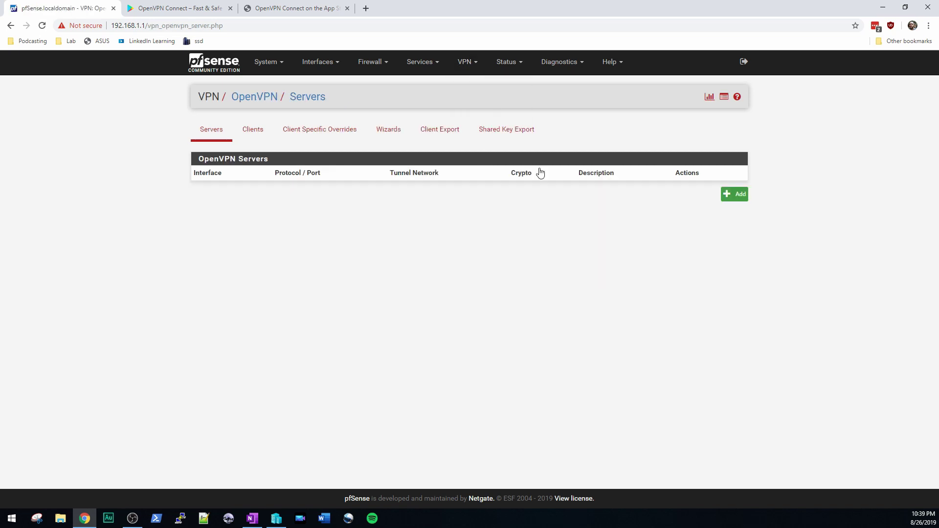
click(383, 133)
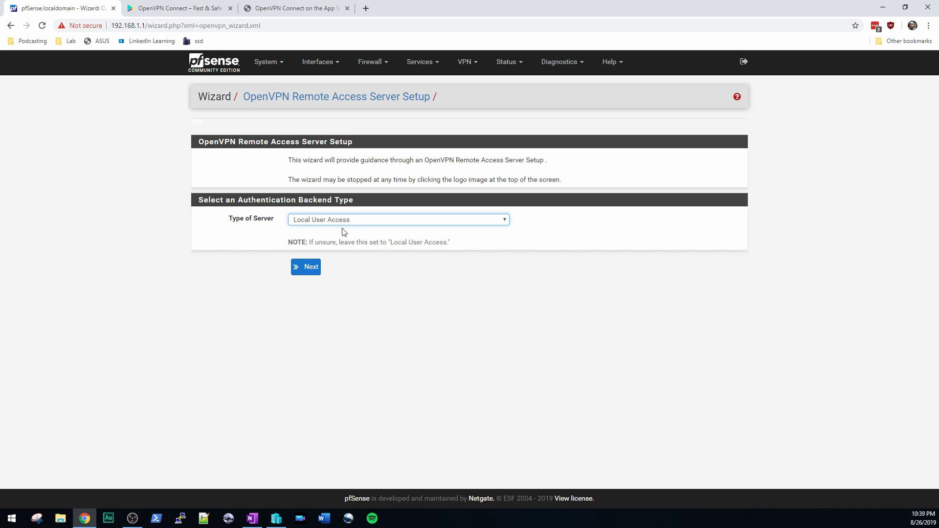
click(302, 273)
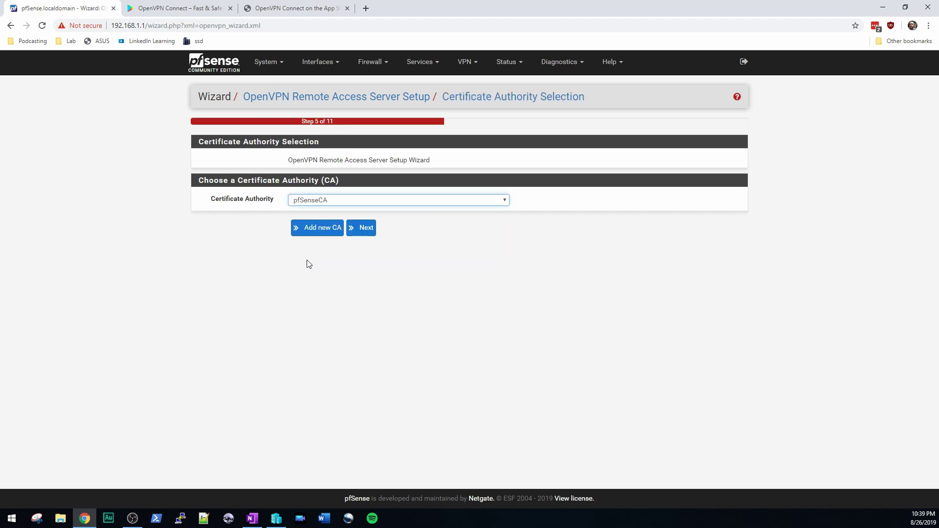
Step: Keep pfSenseCA as the wizard's certificate authority and accept the server certificate selection to reach Server Setup
click(330, 199)
click(331, 198)
click(364, 230)
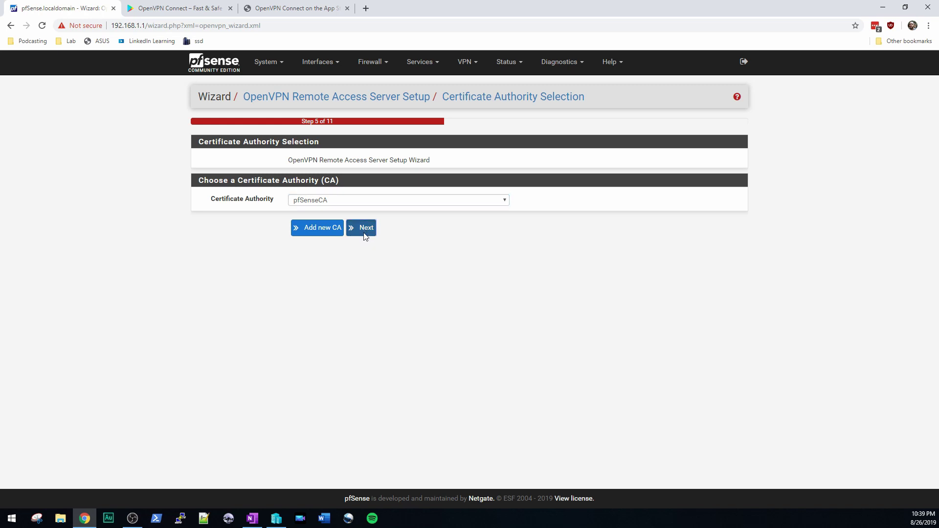
click(341, 201)
click(341, 201)
click(393, 230)
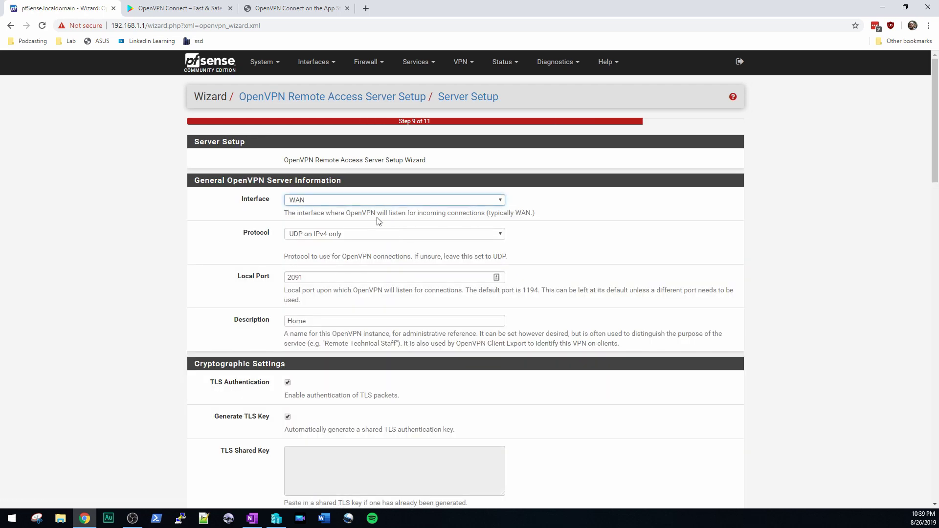
Step: Keep WAN as the interface where the OpenVPN server listens for incoming connections
click(331, 204)
click(331, 201)
click(313, 204)
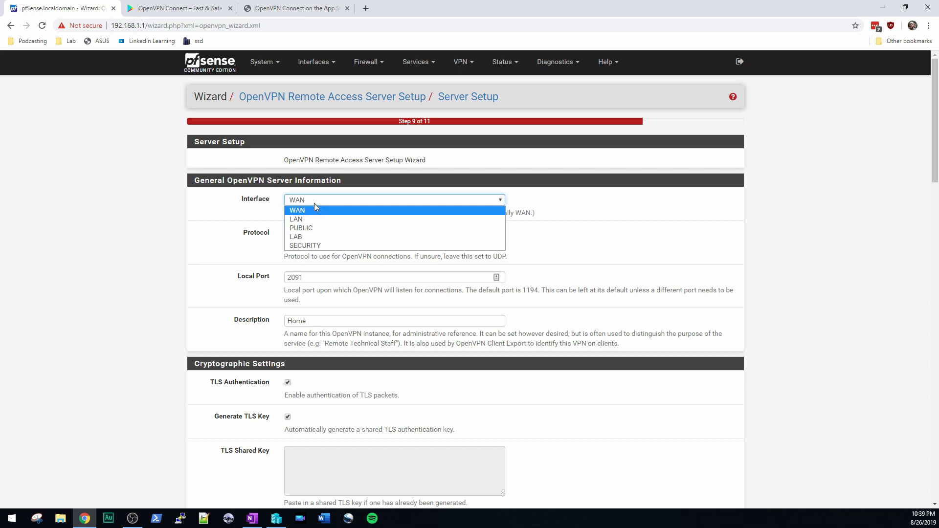
click(314, 203)
click(314, 202)
click(316, 201)
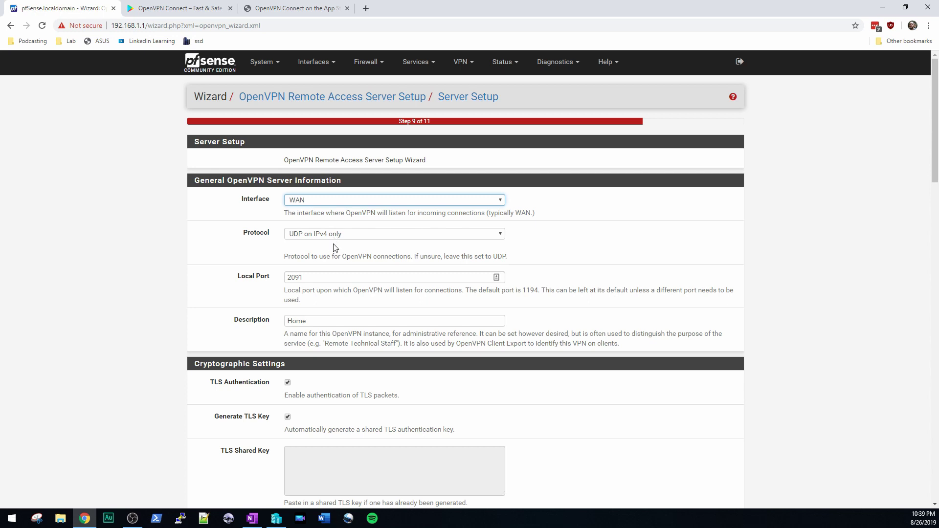
Step: Set the OpenVPN server's local port to 1194 in the general server information
scroll(335, 251, down, 1)
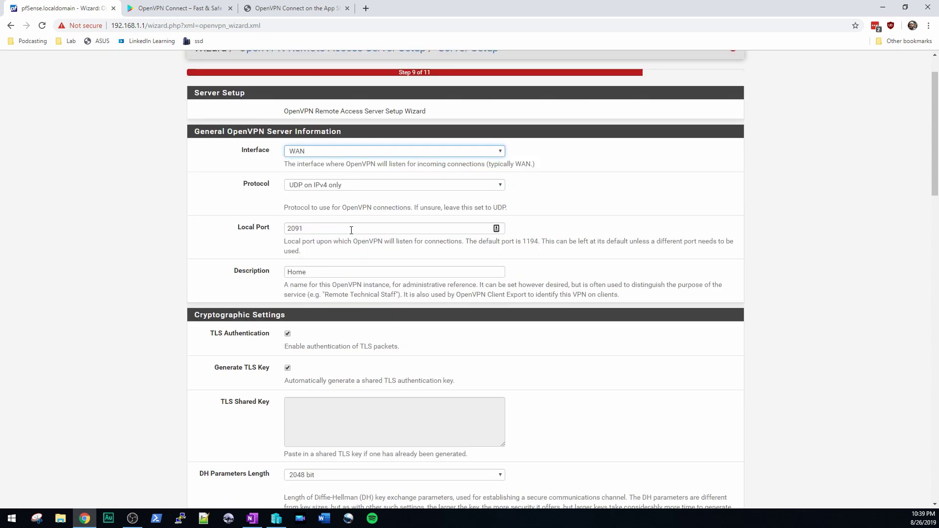
click(357, 229)
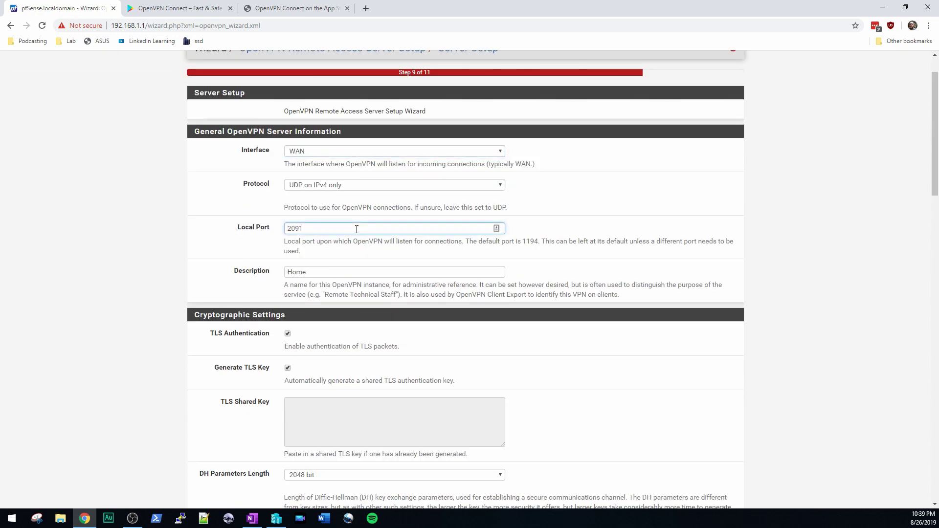
drag(316, 226, 251, 233)
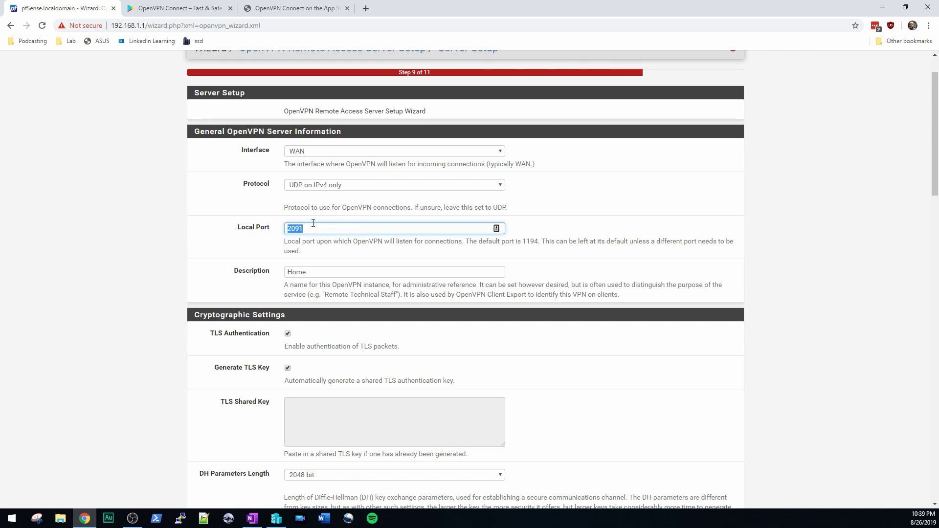
scroll(312, 223, down, 1)
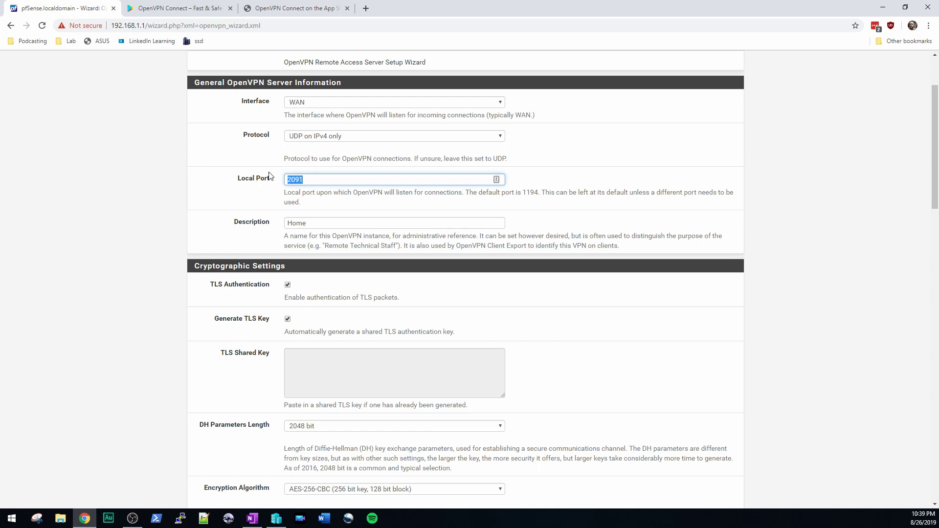
text(1194)
drag(469, 192, 540, 192)
click(412, 190)
click(339, 179)
double_click(306, 179)
click(318, 180)
double_click(316, 180)
click(313, 178)
double_click(312, 179)
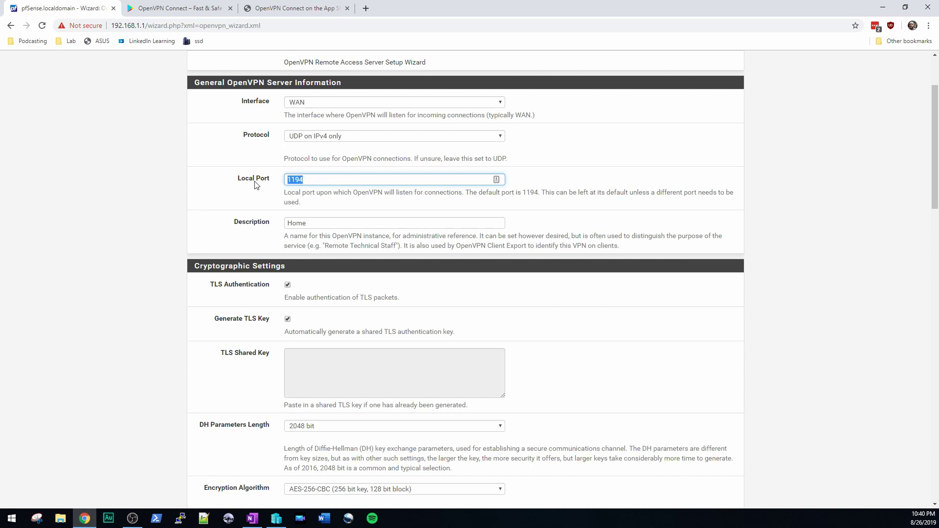
click(313, 179)
Step: Review the server description and the cryptographic settings, including the available hardware crypto options
scroll(357, 208, down, 1)
click(335, 174)
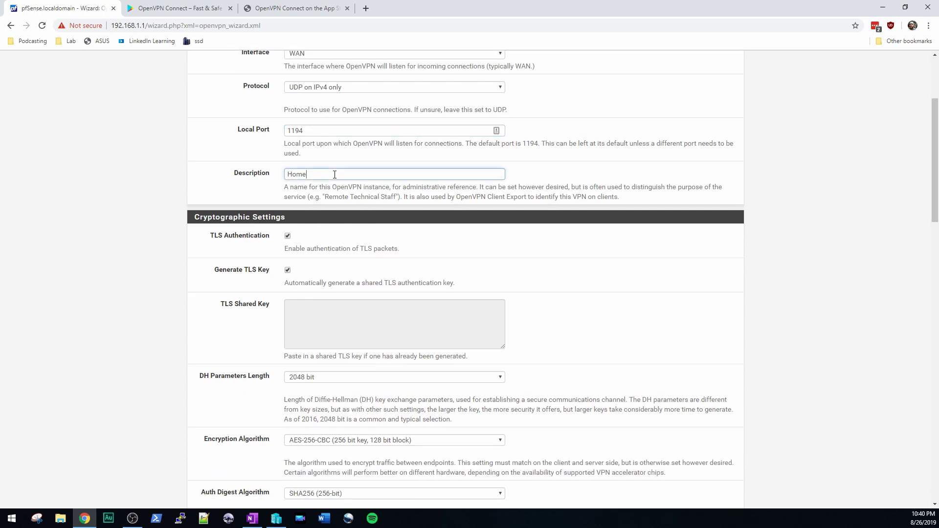
scroll(387, 238, down, 2)
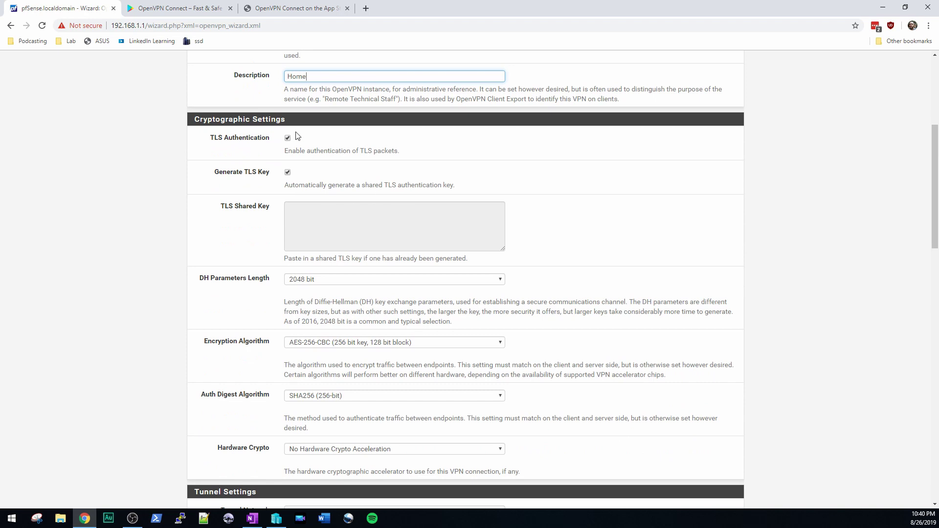
scroll(391, 297, down, 1)
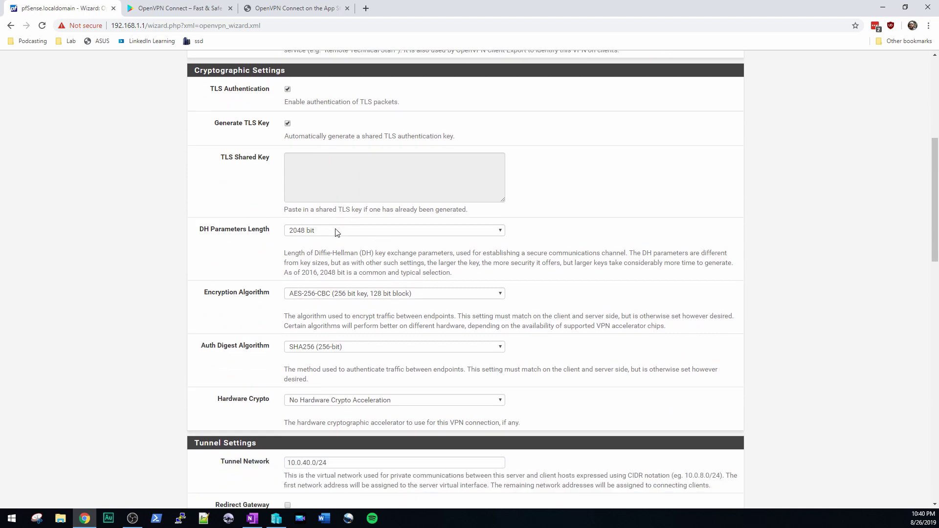
scroll(191, 255, down, 1)
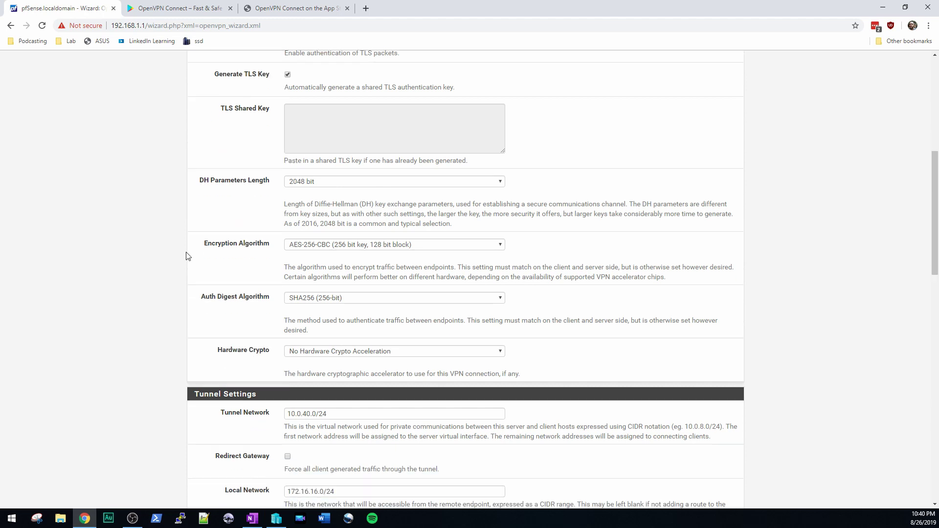
scroll(188, 255, down, 1)
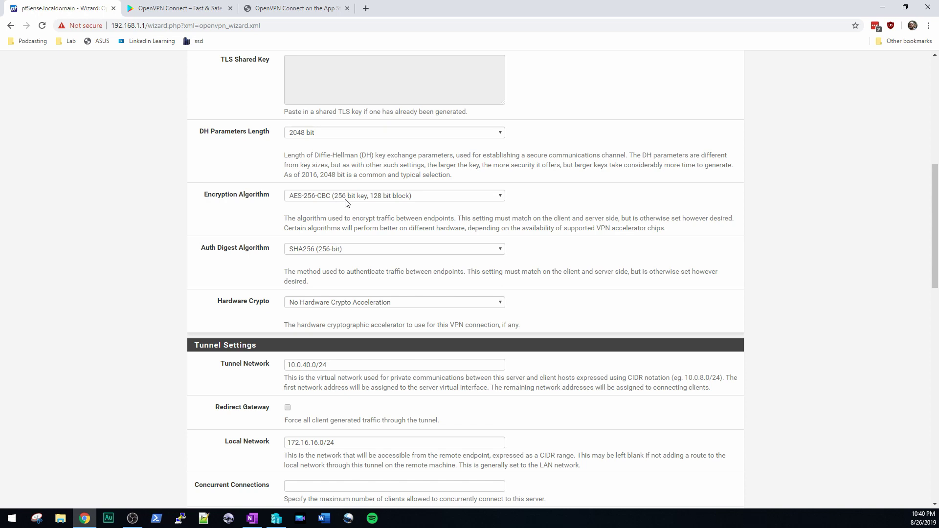
scroll(232, 211, down, 1)
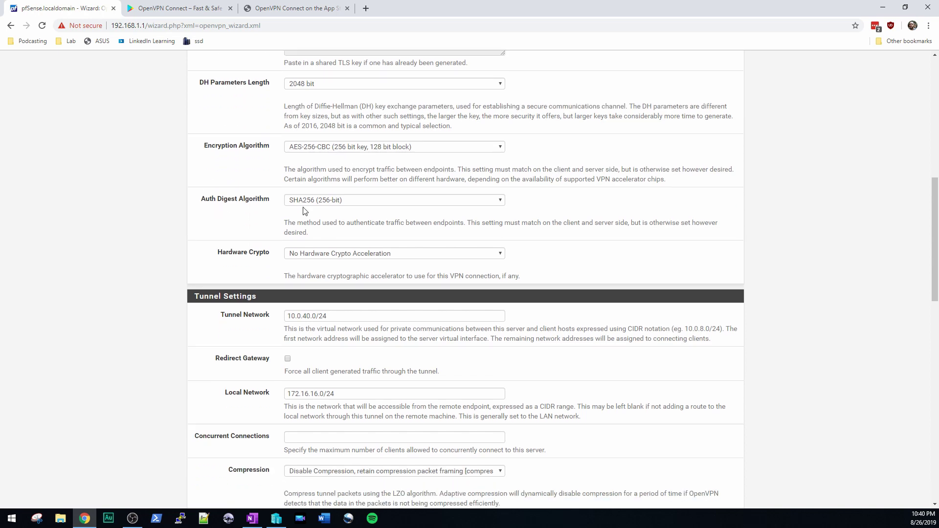
scroll(247, 214, down, 1)
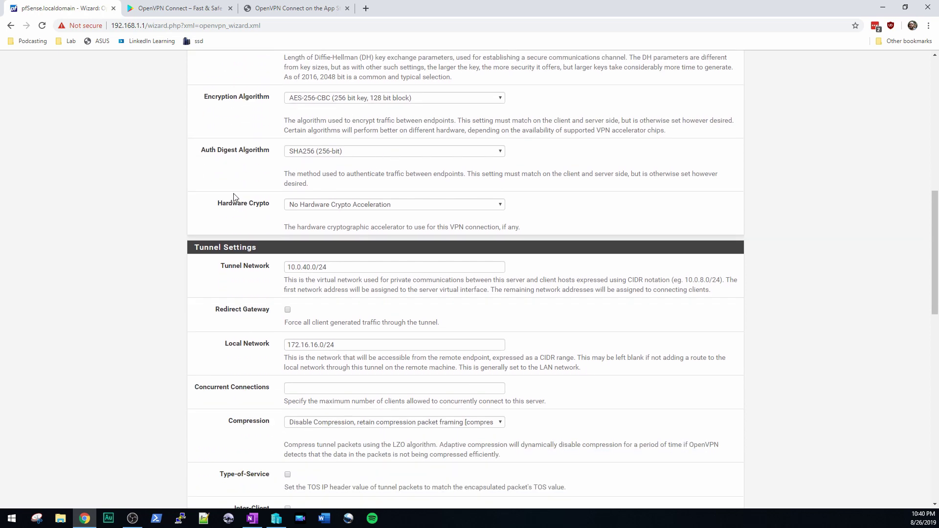
click(334, 204)
click(334, 204)
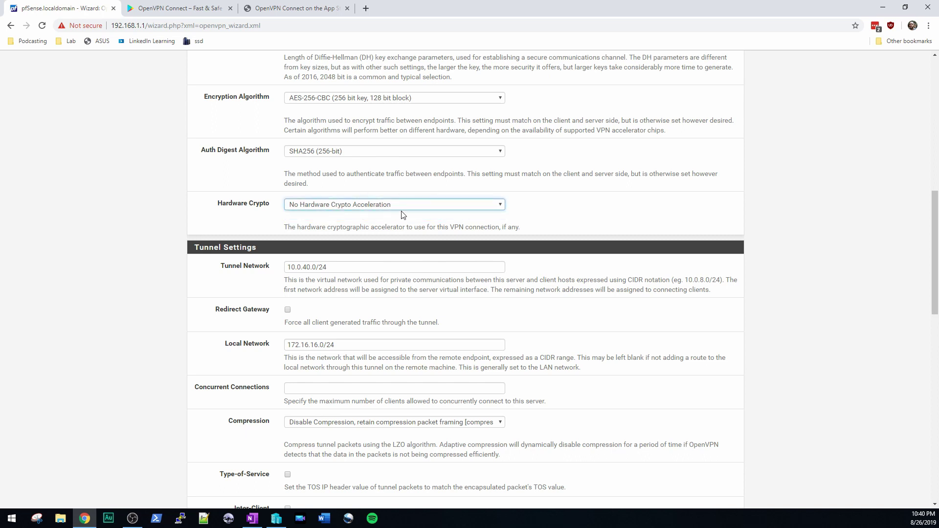
Step: Examine the tunnel network address used for private communication between the server and its clients
scroll(402, 215, down, 1)
click(364, 219)
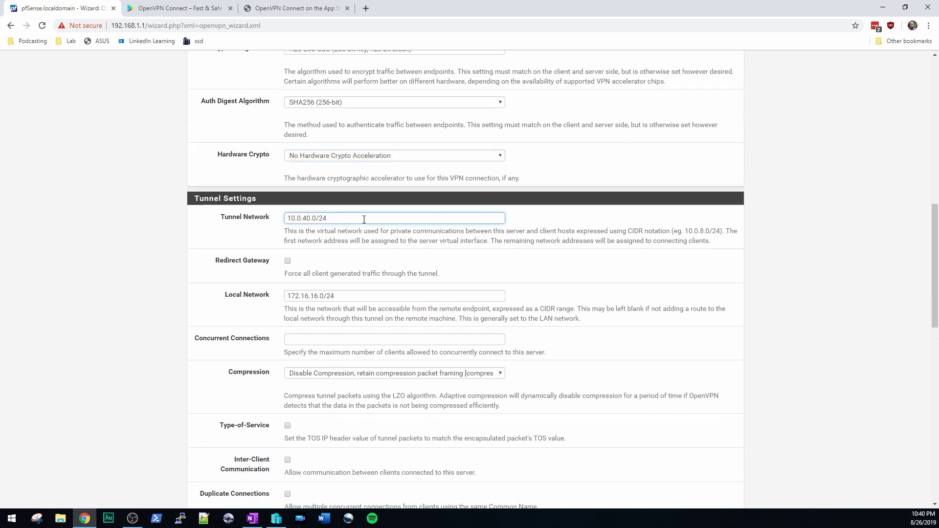
triple_click(324, 218)
click(333, 217)
drag(339, 218, 228, 221)
click(349, 218)
scroll(348, 219, down, 1)
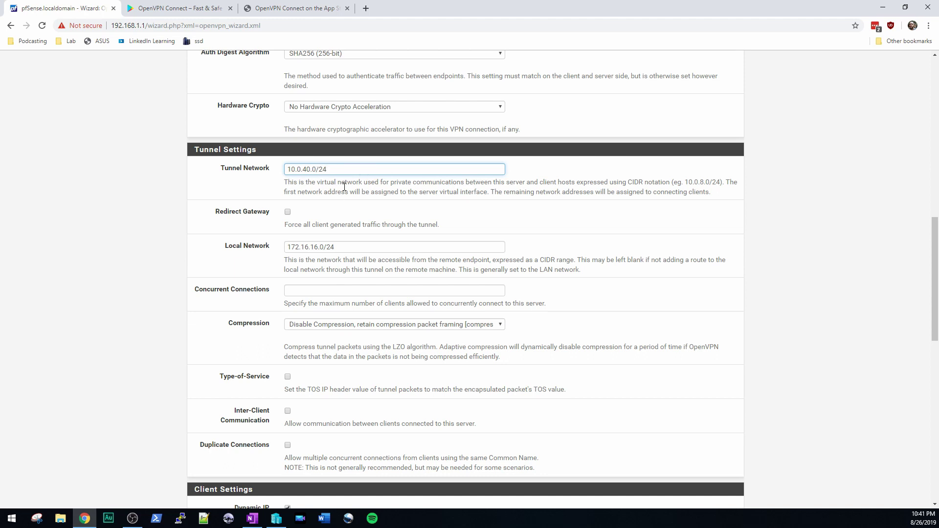
triple_click(344, 169)
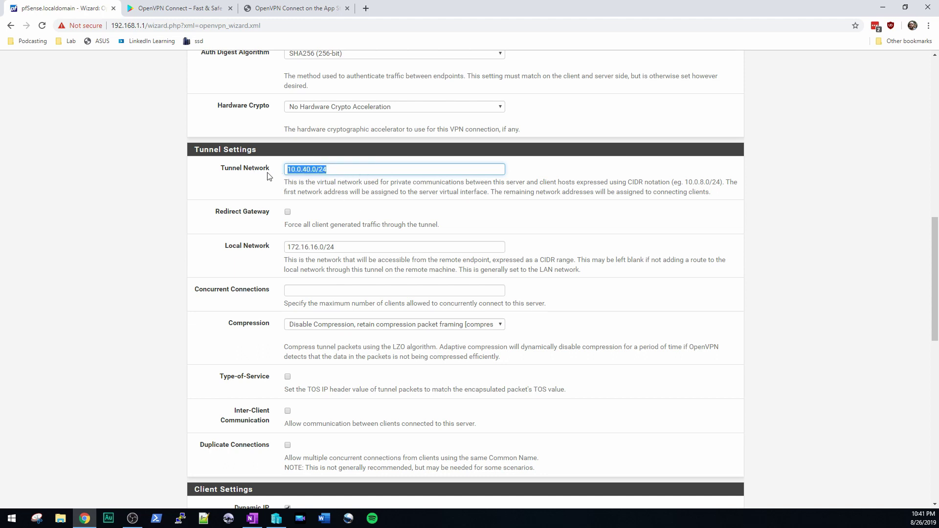
click(342, 168)
drag(309, 169, 289, 172)
click(341, 170)
Step: Set the local network accessible from the remote endpoint to 10.10.0.0/24
click(347, 246)
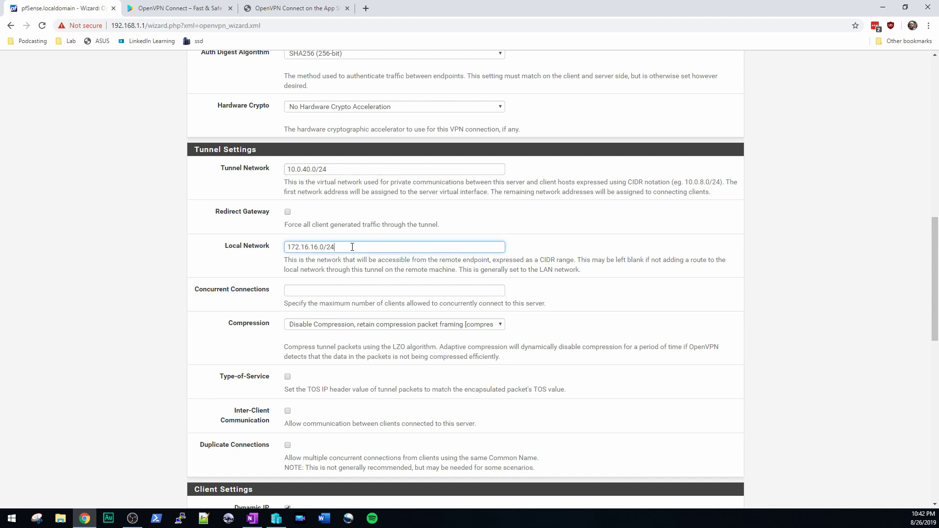
drag(354, 246, 264, 248)
click(354, 246)
drag(323, 247, 223, 247)
text(10.10.0.0)
drag(332, 248, 278, 250)
click(330, 248)
drag(345, 248, 252, 251)
click(339, 247)
Step: Leave Concurrent Connections blank and enable Duplicate Connections in the tunnel settings
scroll(328, 246, down, 1)
click(309, 243)
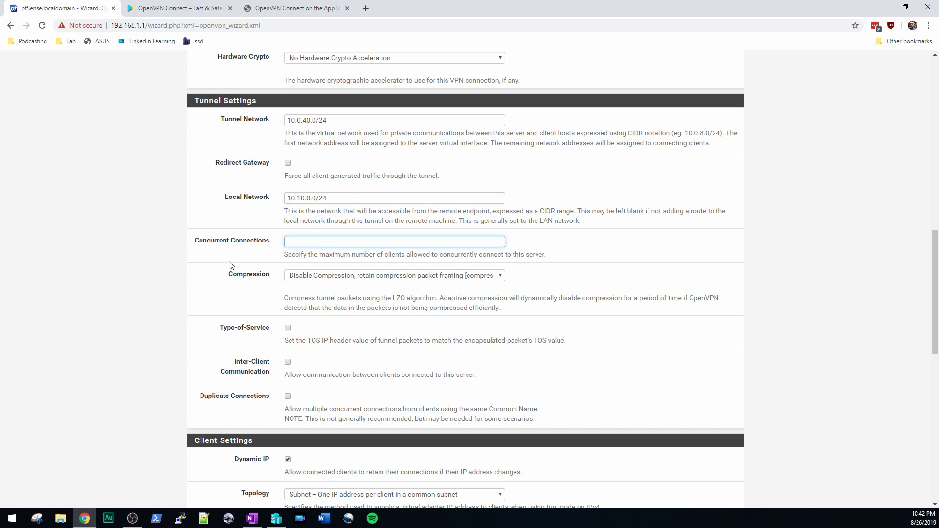
scroll(229, 266, down, 1)
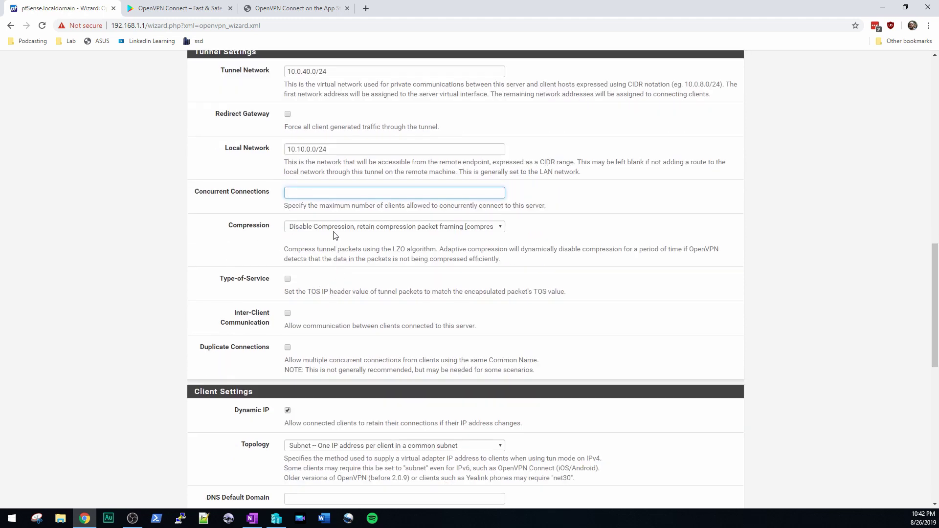
scroll(345, 282, down, 1)
scroll(345, 282, down, 3)
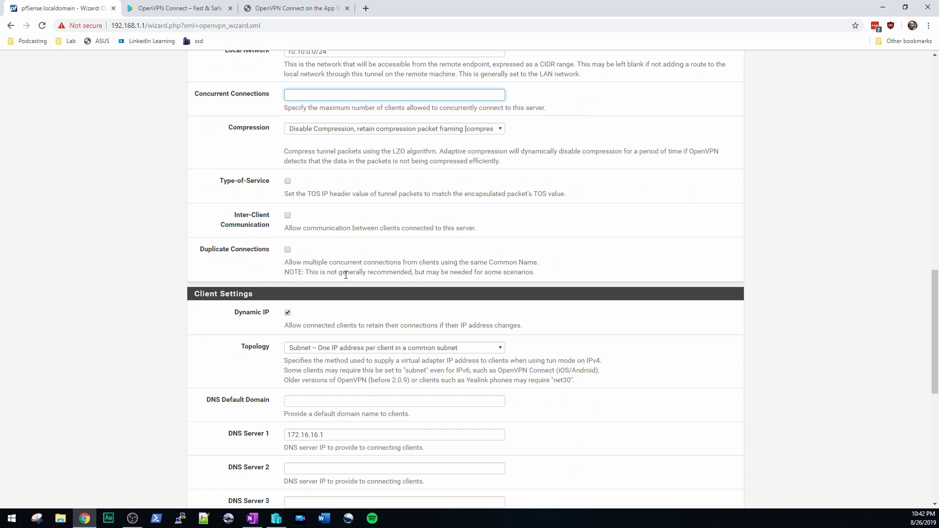
scroll(380, 211, down, 2)
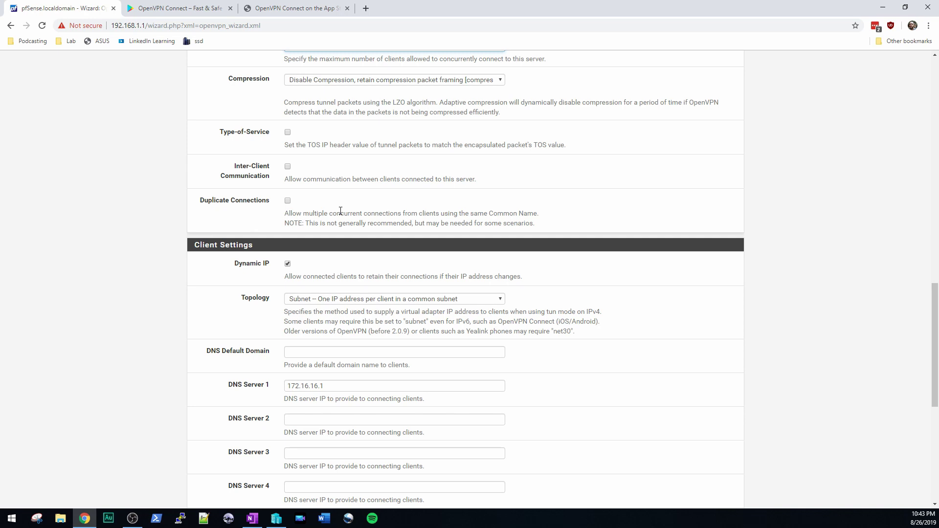
click(288, 201)
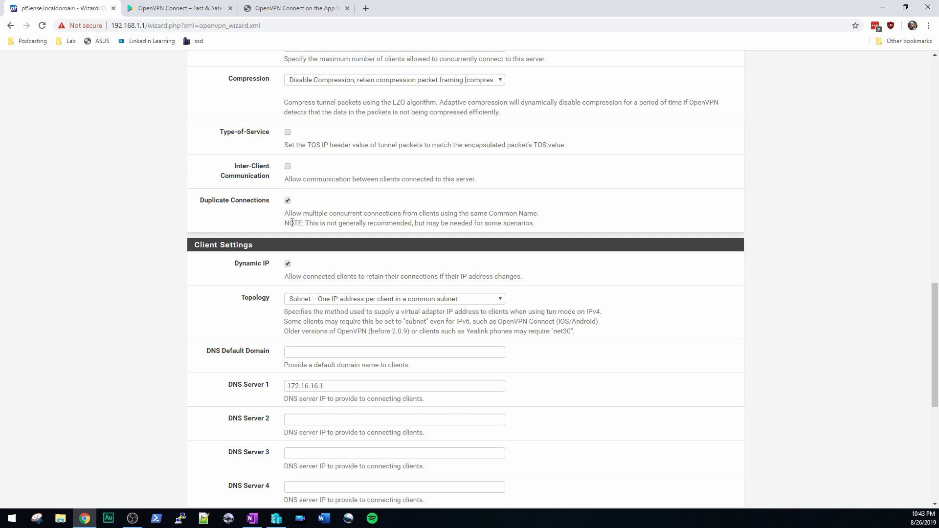
Step: Review the client topology options and keep Subnet -- One IP address per client in a common subnet
scroll(318, 203, down, 1)
scroll(367, 196, down, 2)
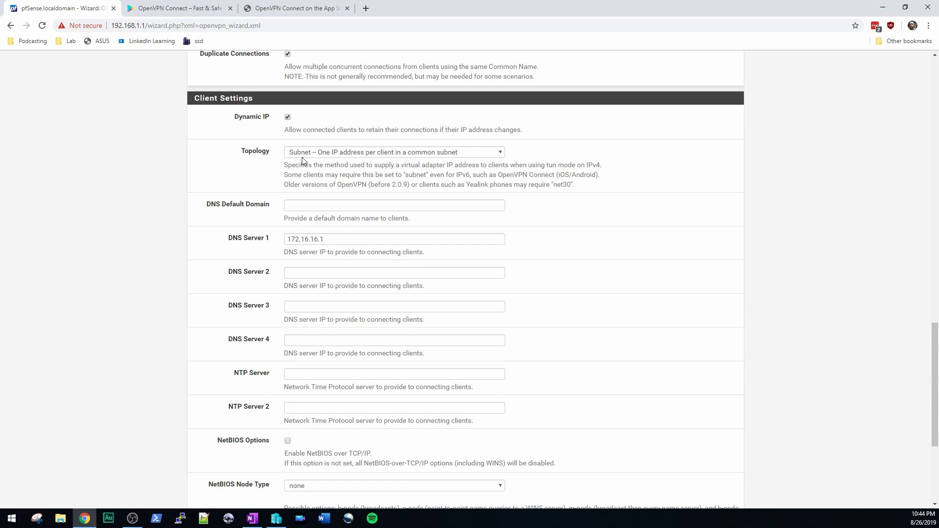
click(384, 152)
click(384, 156)
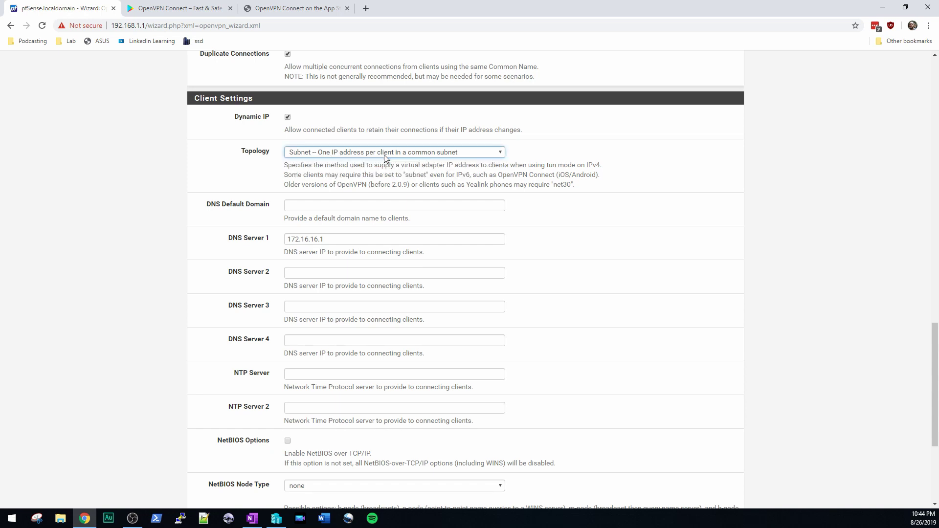
click(340, 153)
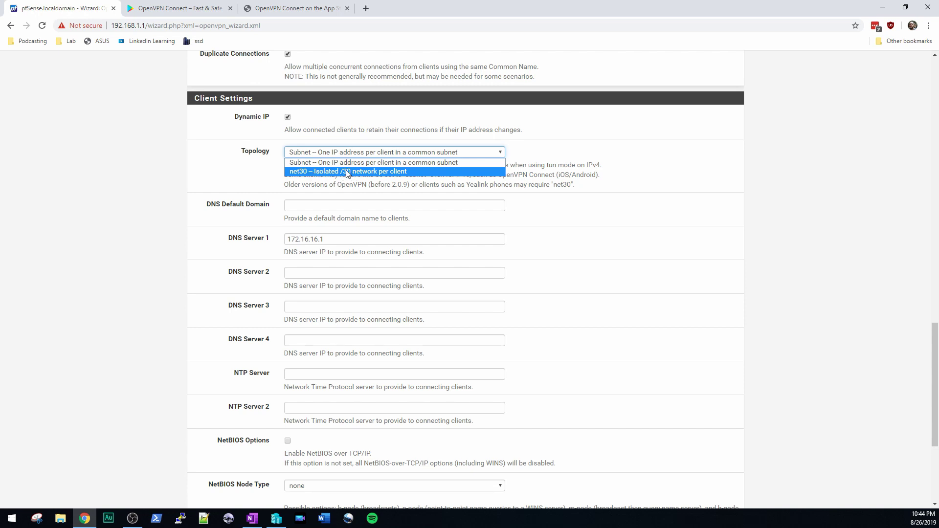
click(387, 152)
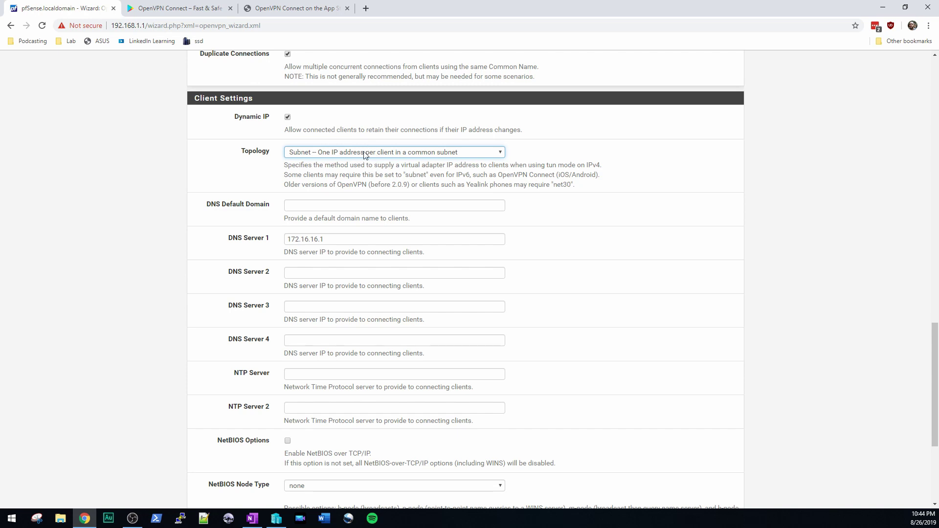
scroll(211, 180, down, 1)
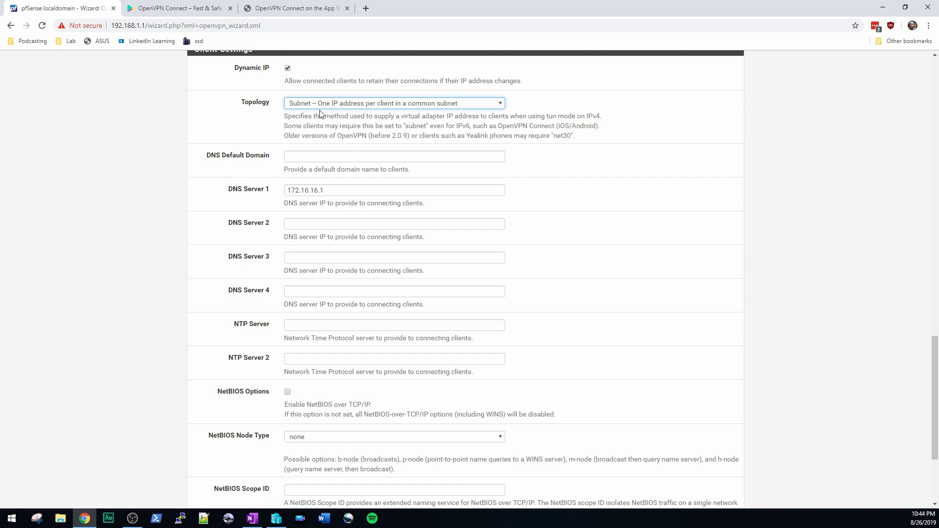
scroll(331, 137, up, 1)
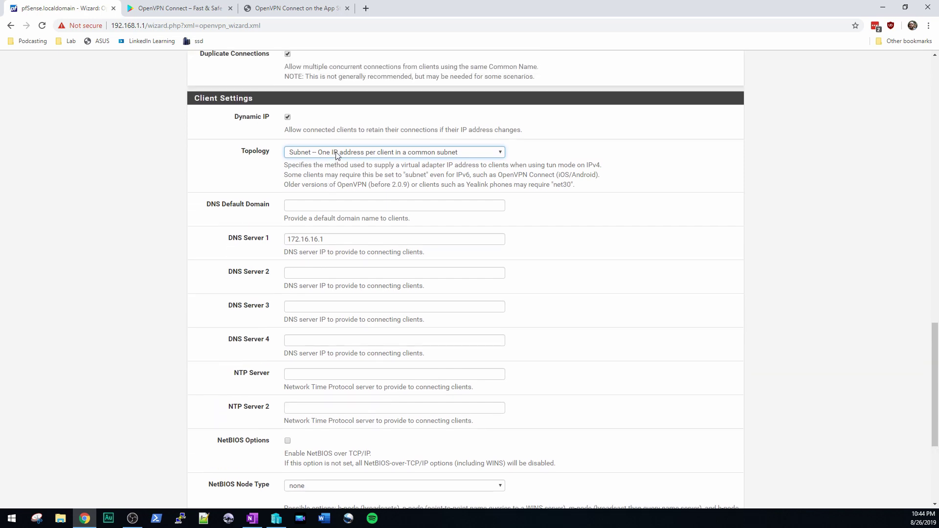
click(342, 154)
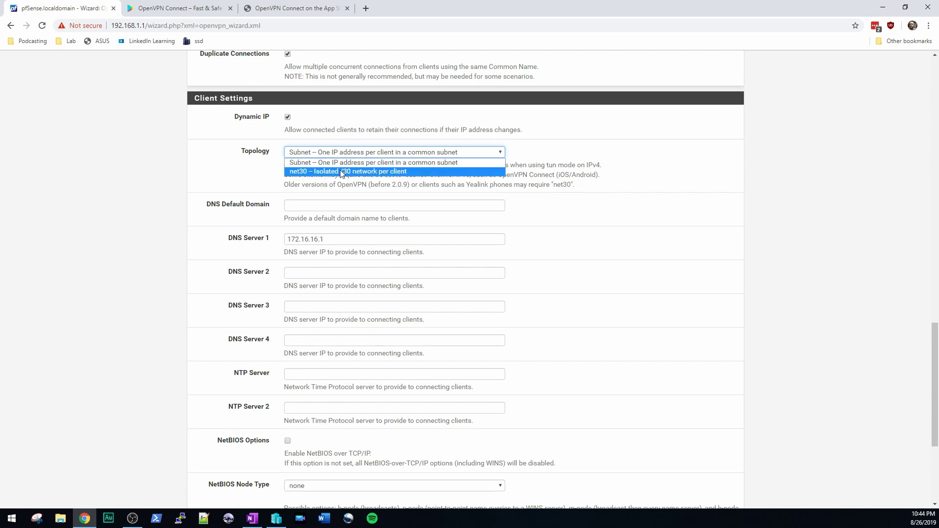
click(550, 165)
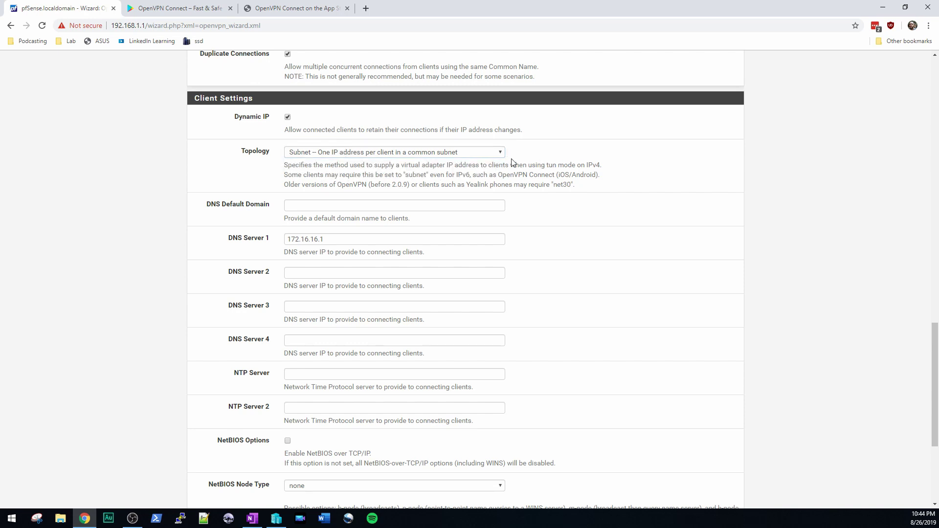
click(464, 154)
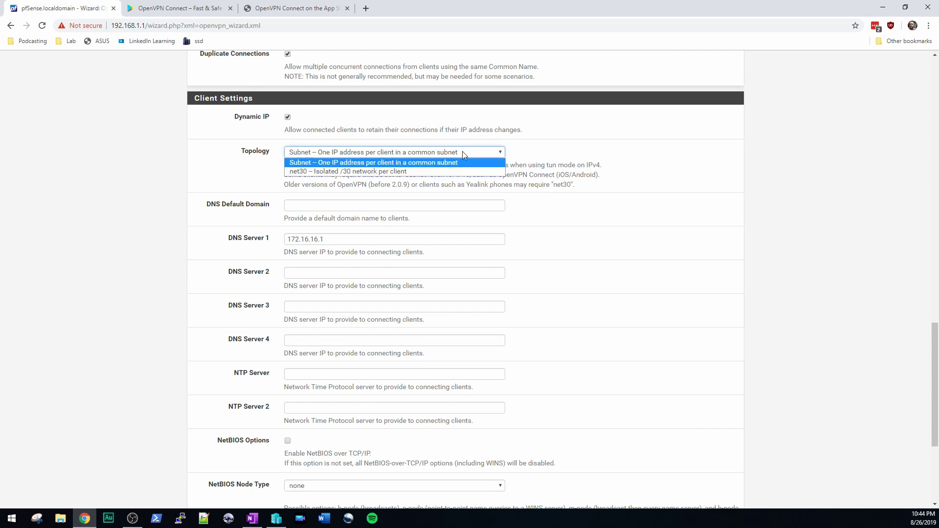
click(463, 153)
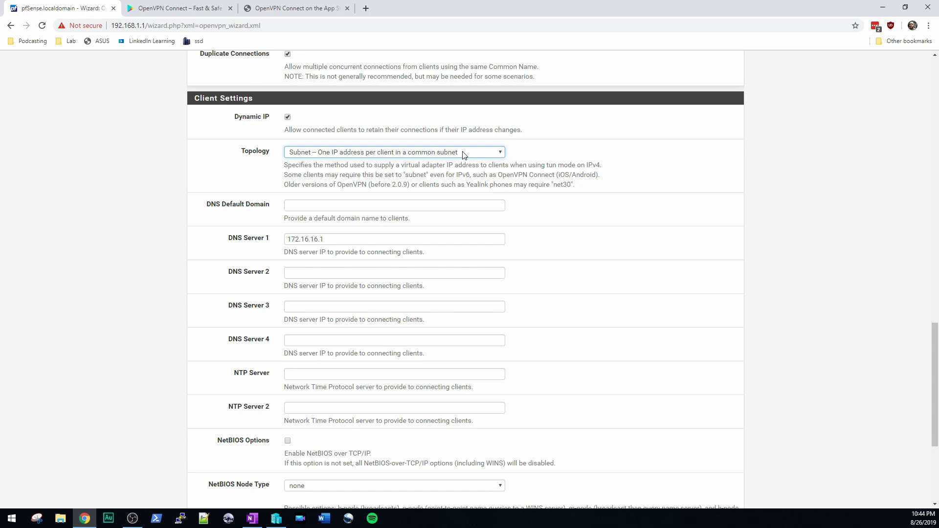
click(522, 152)
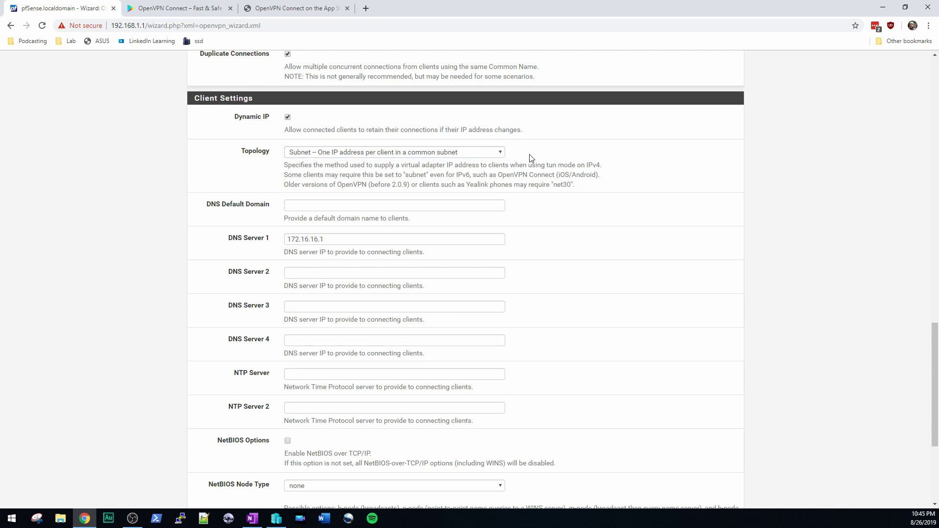
Step: Set DNS Server 1 to 8.8.8.8 and DNS Server 2 to 8.8.4.4 in the client settings
scroll(536, 156, down, 2)
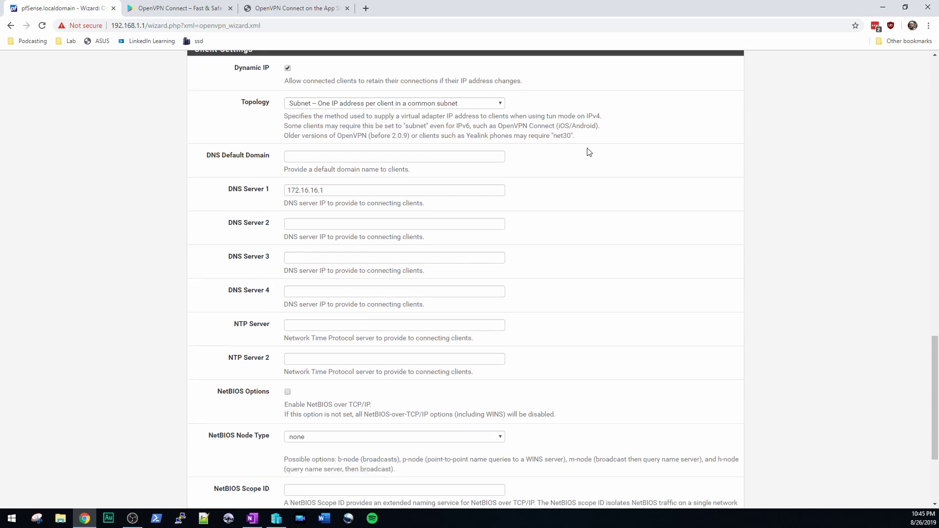
drag(361, 141, 196, 147)
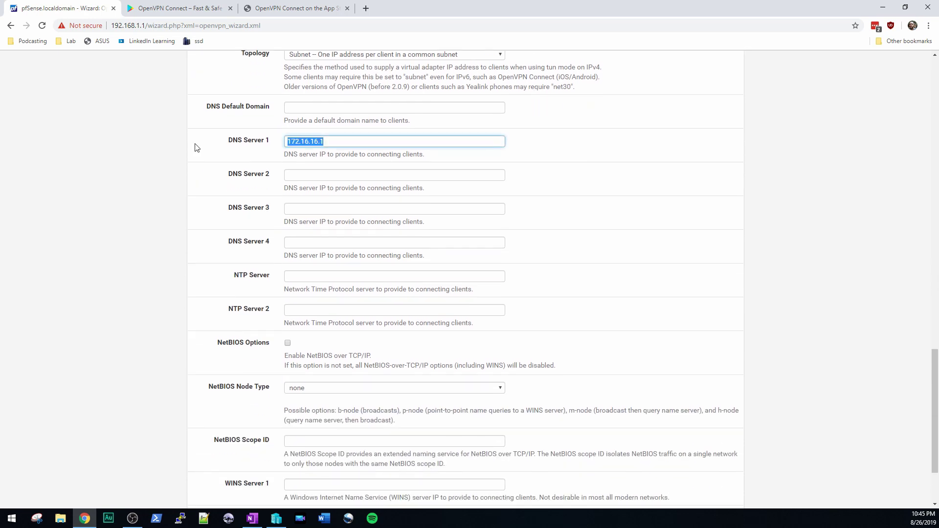
text(8)
click(346, 177)
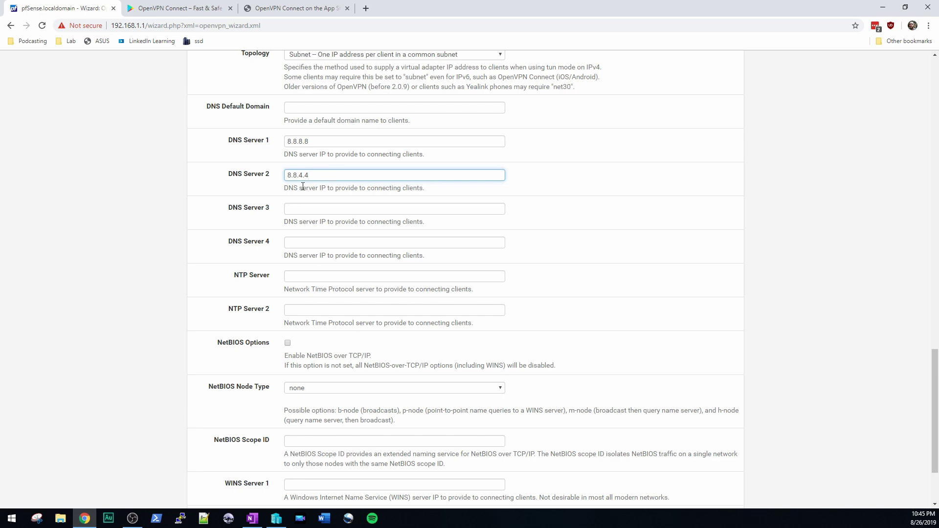
Step: Finish the OpenVPN setup wizard with both the Firewall Rule and OpenVPN rule options enabled
scroll(247, 229, down, 2)
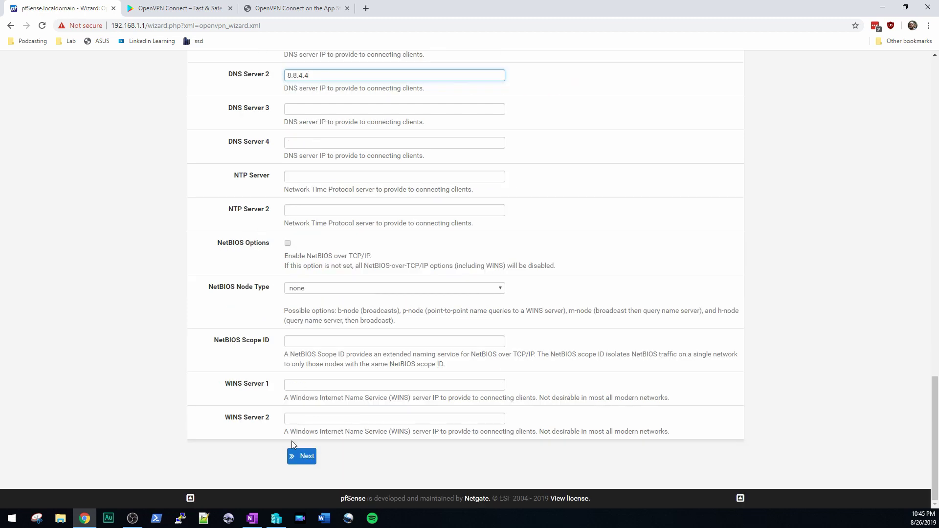
click(305, 460)
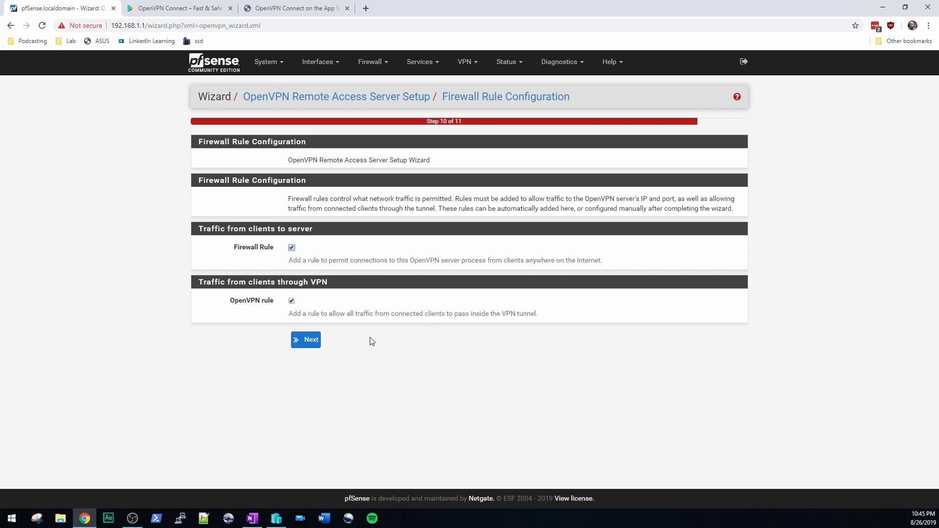
click(305, 340)
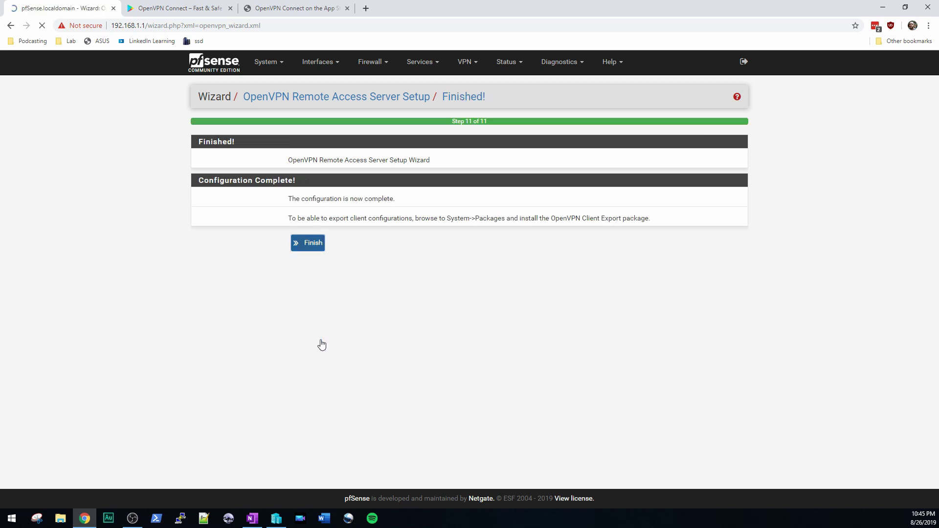
click(310, 246)
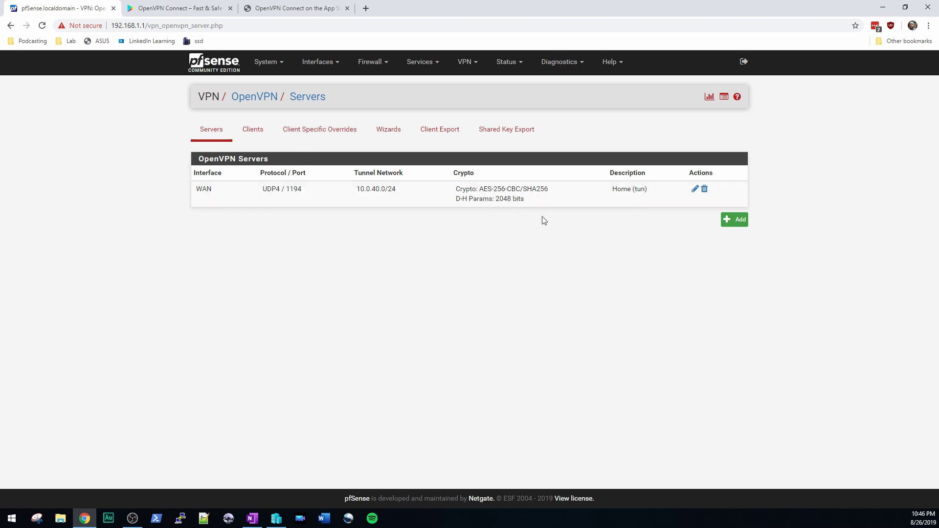
Step: Check the static IPv4 address configured on the SECURITY interface
click(335, 63)
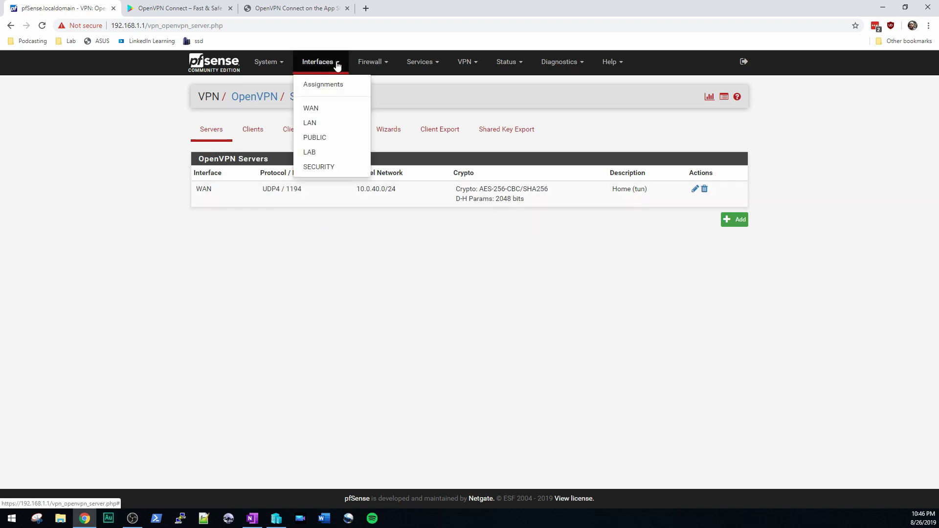
click(326, 166)
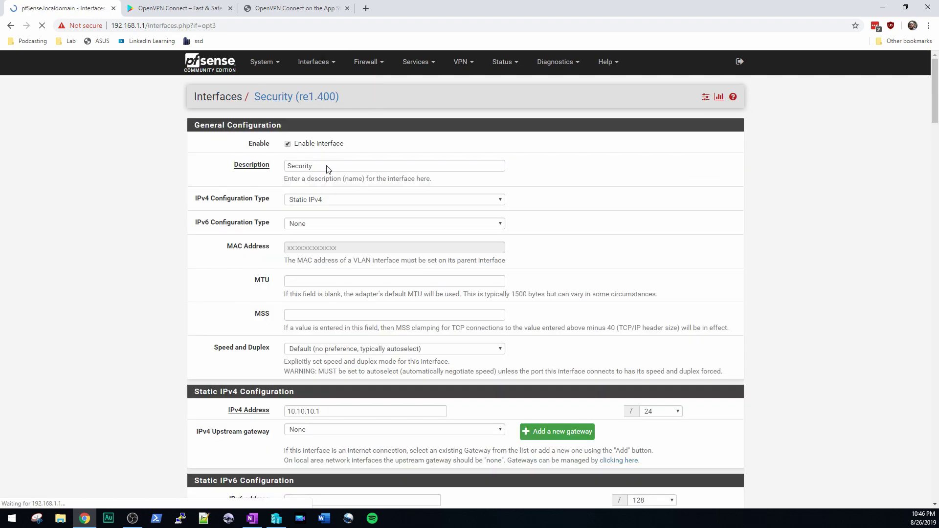
scroll(250, 243, down, 2)
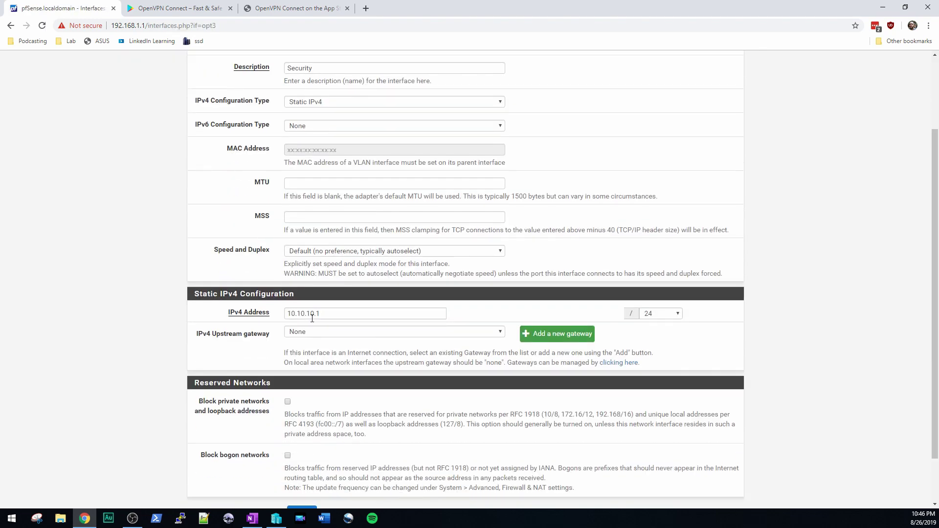
click(302, 316)
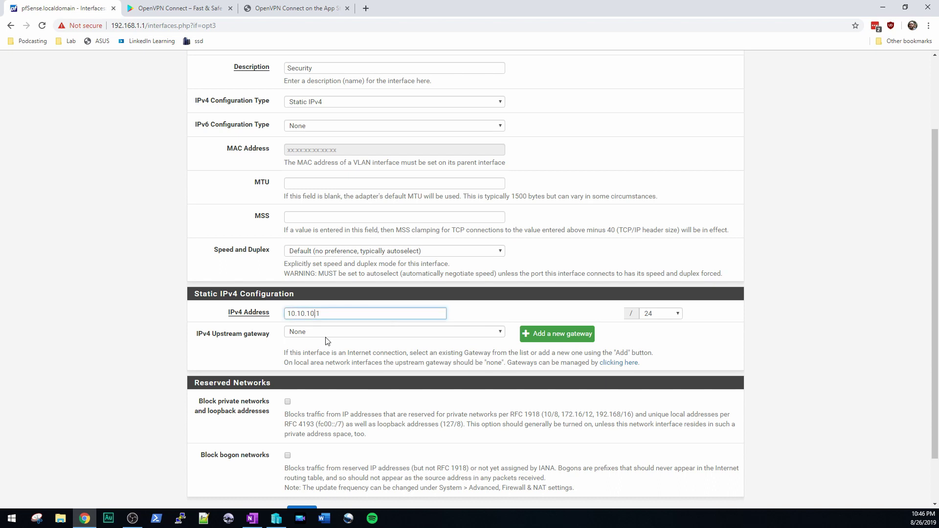
click(315, 317)
click(368, 327)
click(380, 314)
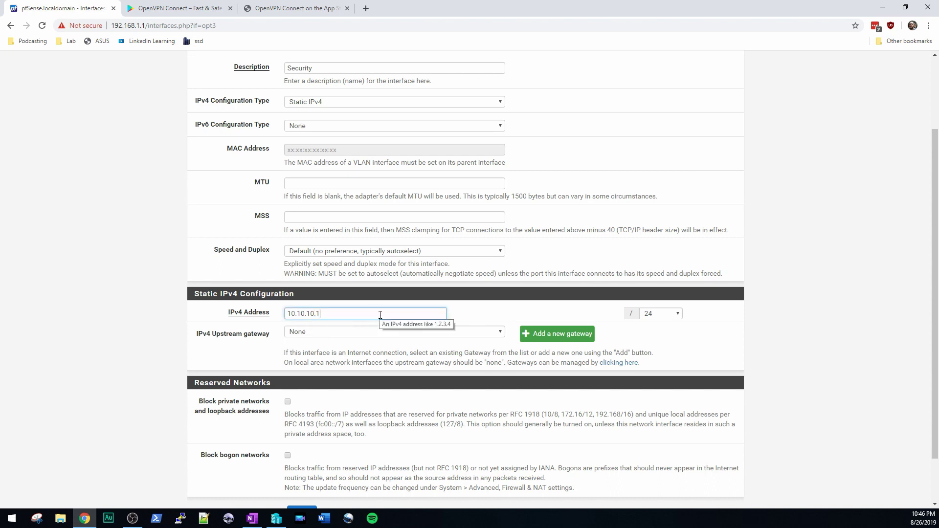
scroll(367, 336, up, 2)
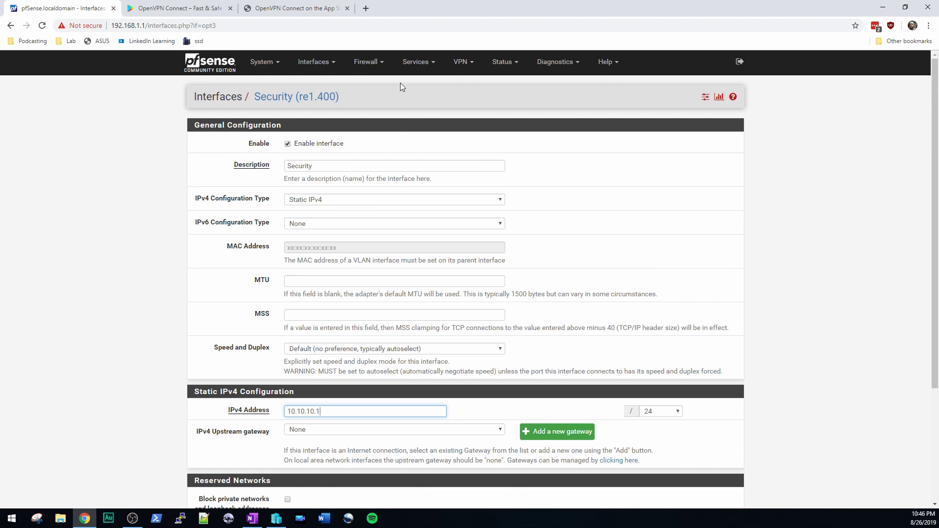
Step: Set the Home OpenVPN server's IPv4 local network to 10.10.10.0/24 and save the server configuration
click(429, 64)
click(466, 62)
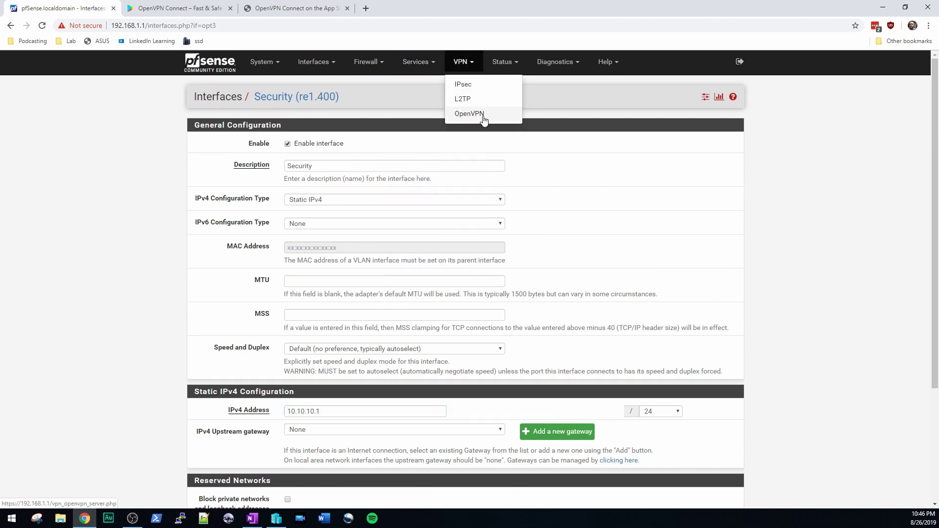
click(469, 113)
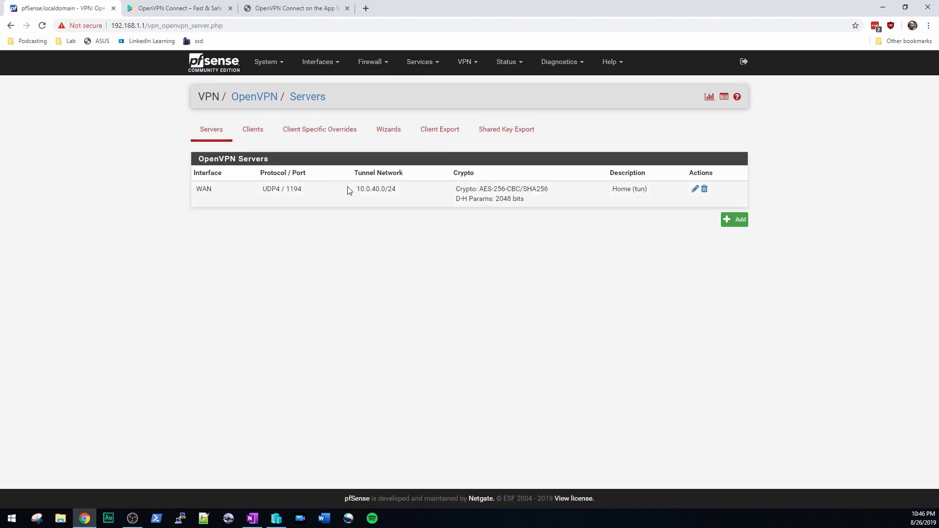
click(695, 189)
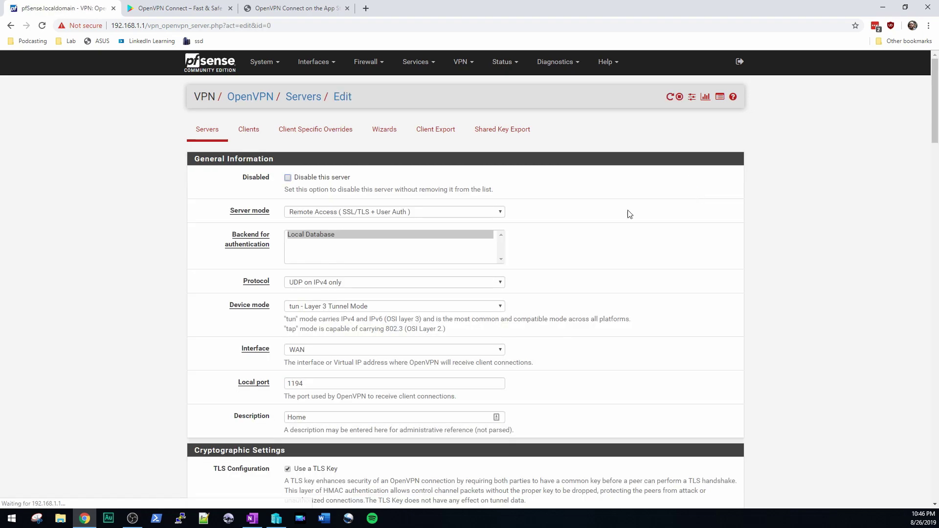
scroll(396, 289, down, 7)
scroll(392, 301, down, 6)
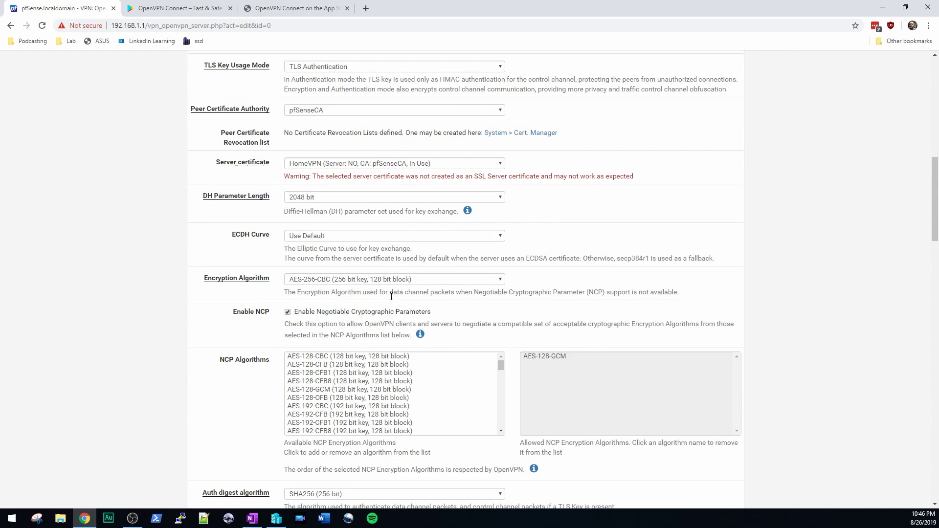
scroll(398, 293, down, 3)
scroll(527, 349, down, 4)
scroll(526, 349, down, 3)
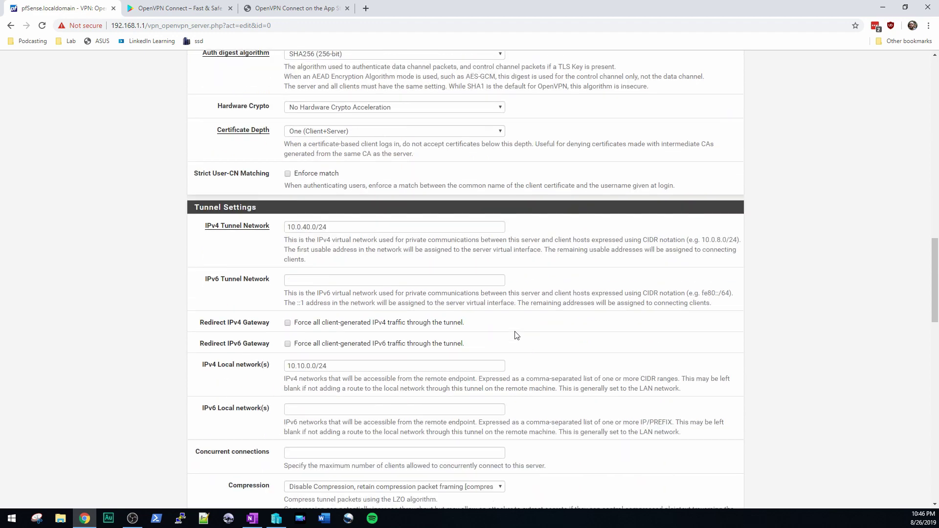
scroll(308, 228, down, 3)
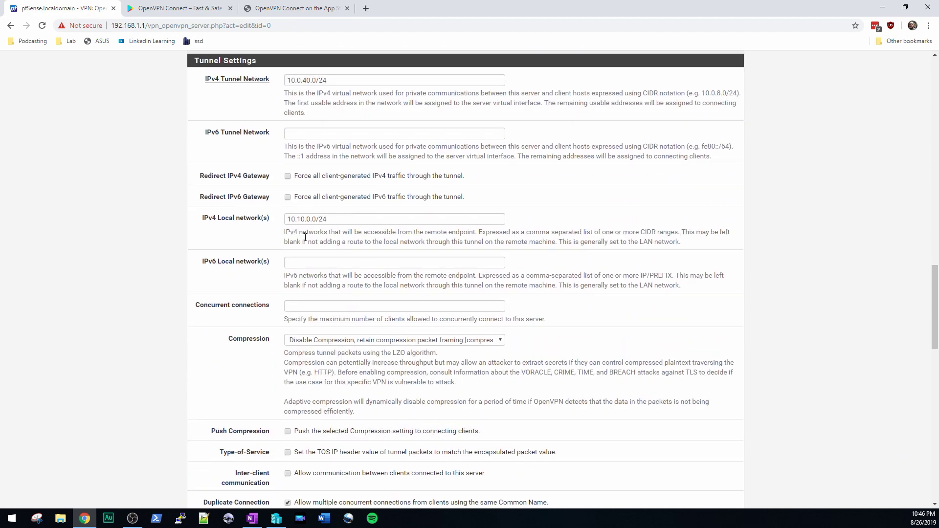
click(310, 219)
key(Delete)
text(10.)
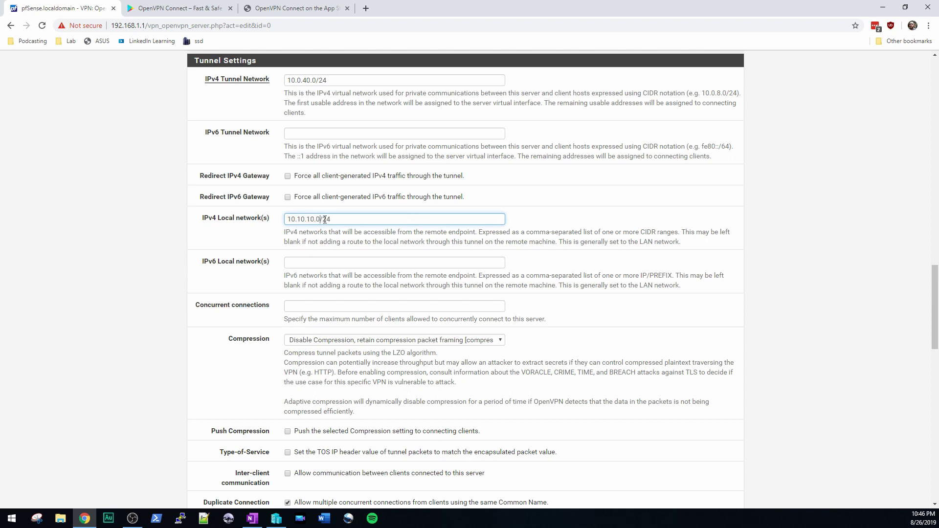
scroll(352, 250, down, 20)
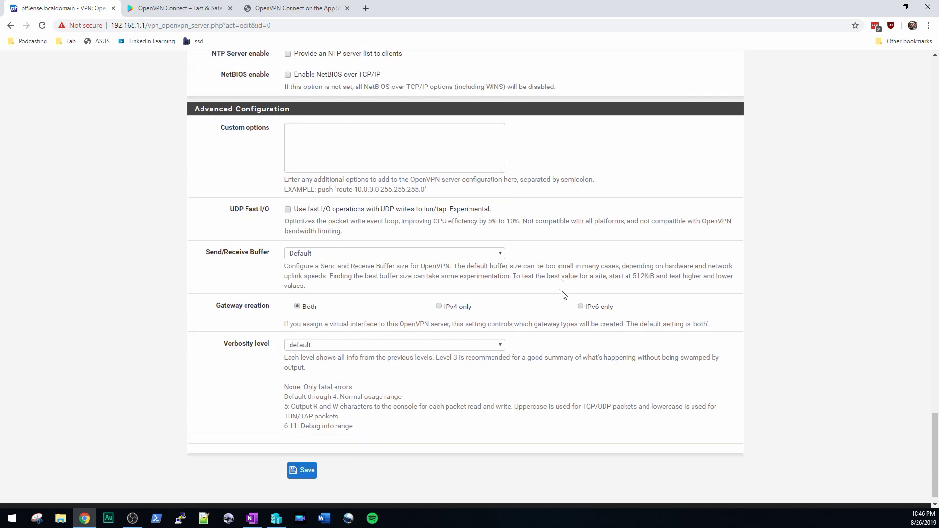
click(306, 456)
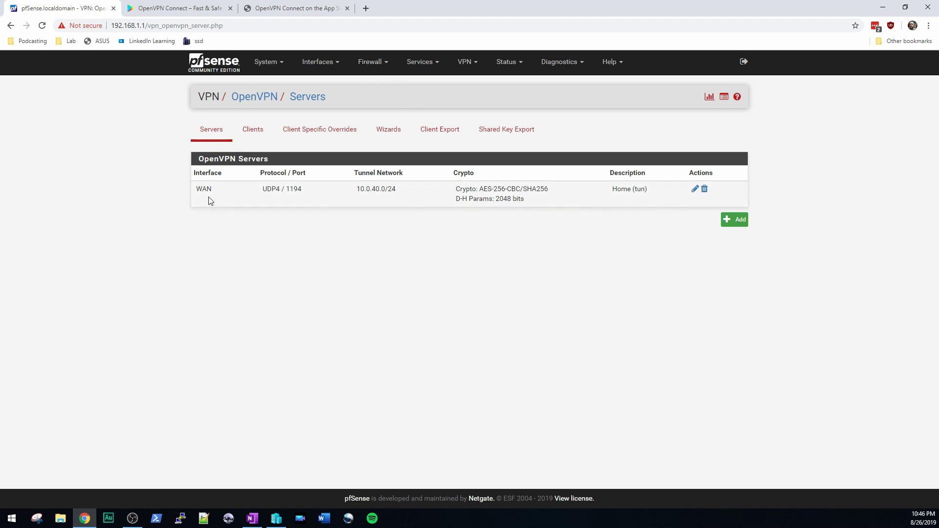
Step: Review the firewall's NAT settings, including the 1:1 and NPt mappings and the automatic outbound rules
click(383, 62)
click(380, 99)
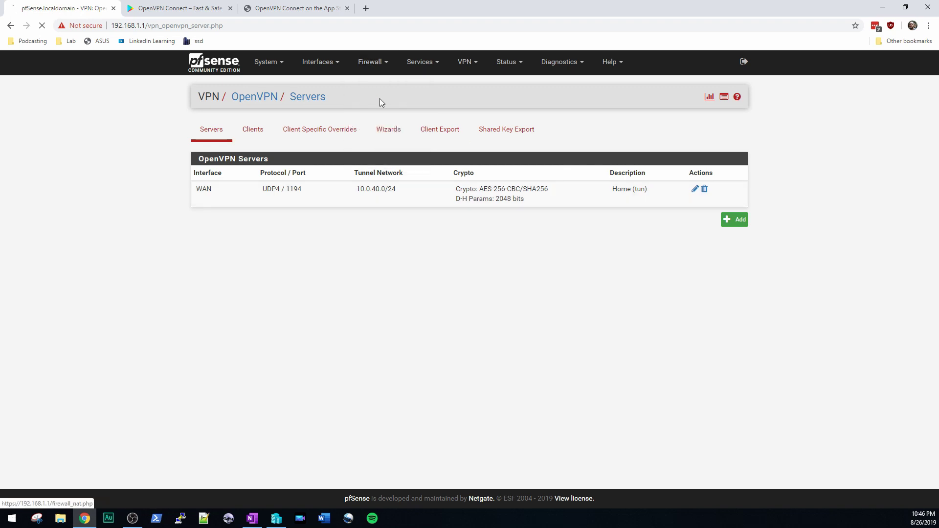
click(284, 139)
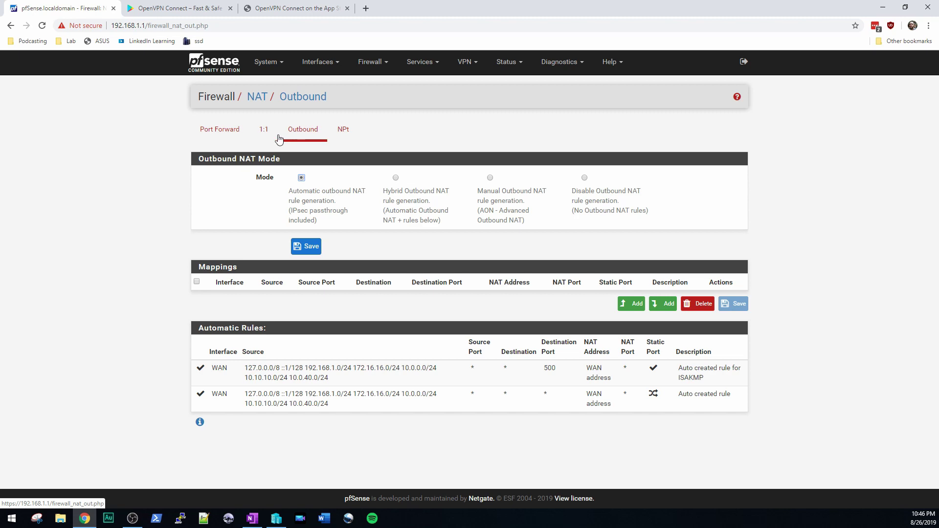
click(264, 135)
click(221, 136)
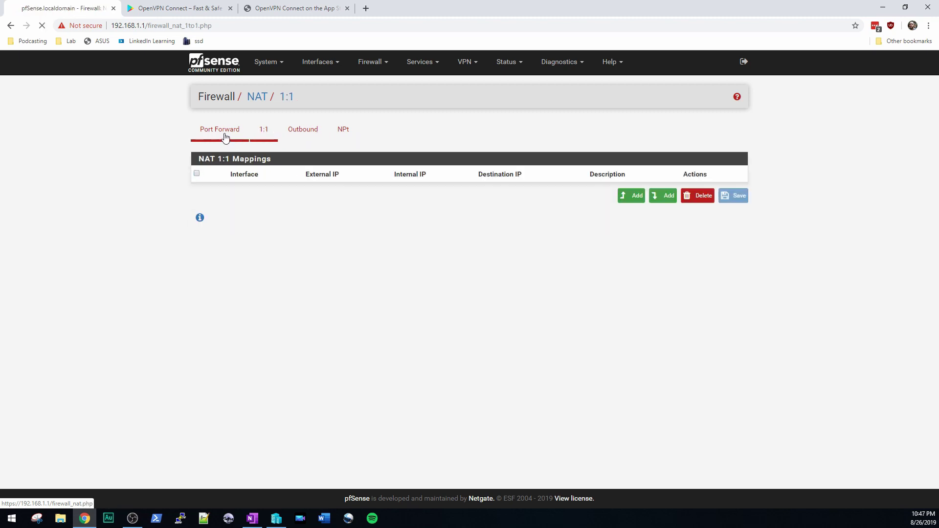
click(299, 131)
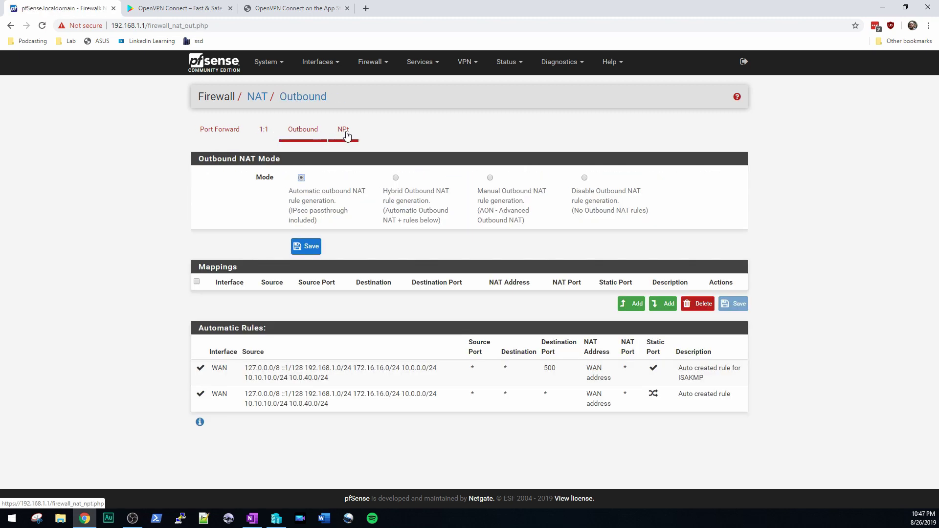
click(346, 135)
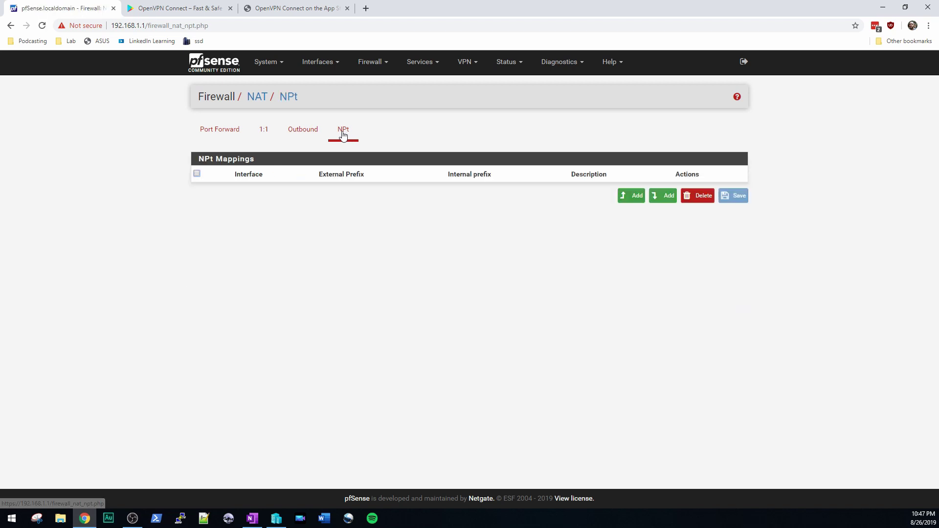
click(309, 135)
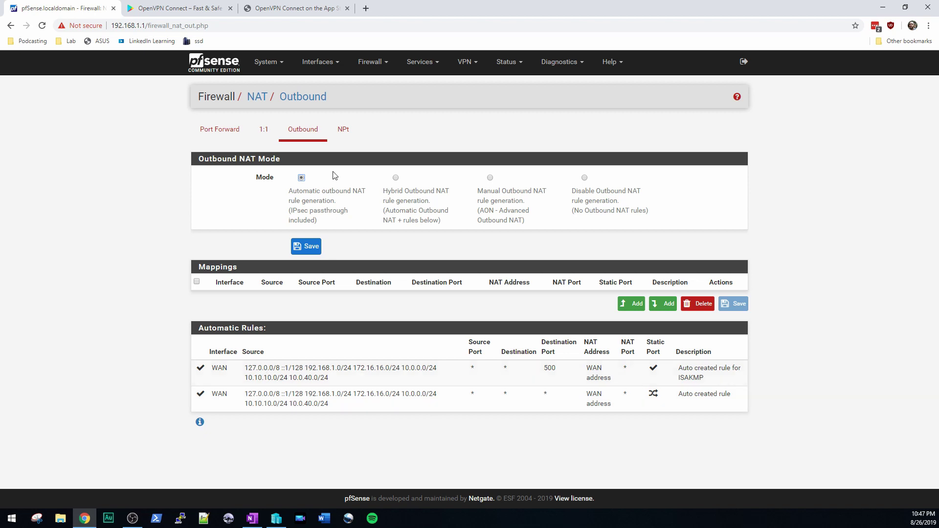
Step: Delete the WAN firewall rule that allows OpenVPN traffic on port 2091
click(394, 63)
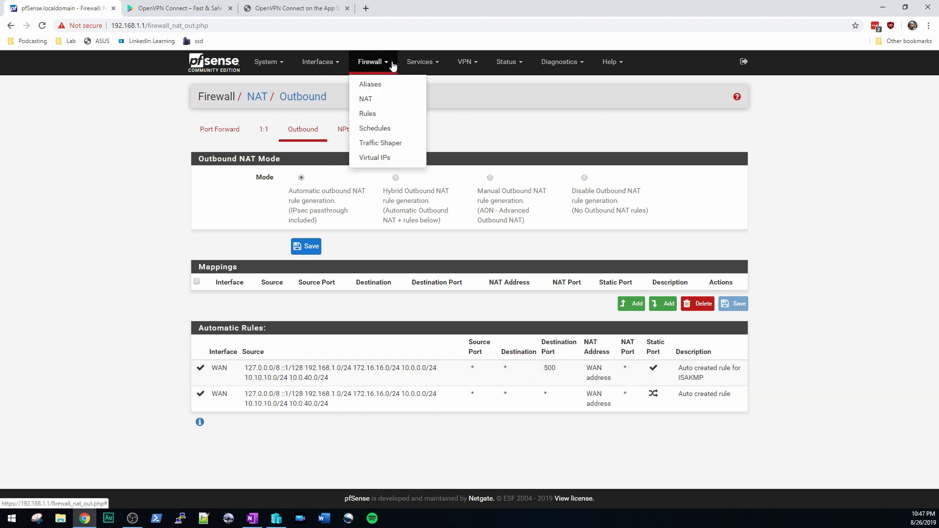
click(393, 113)
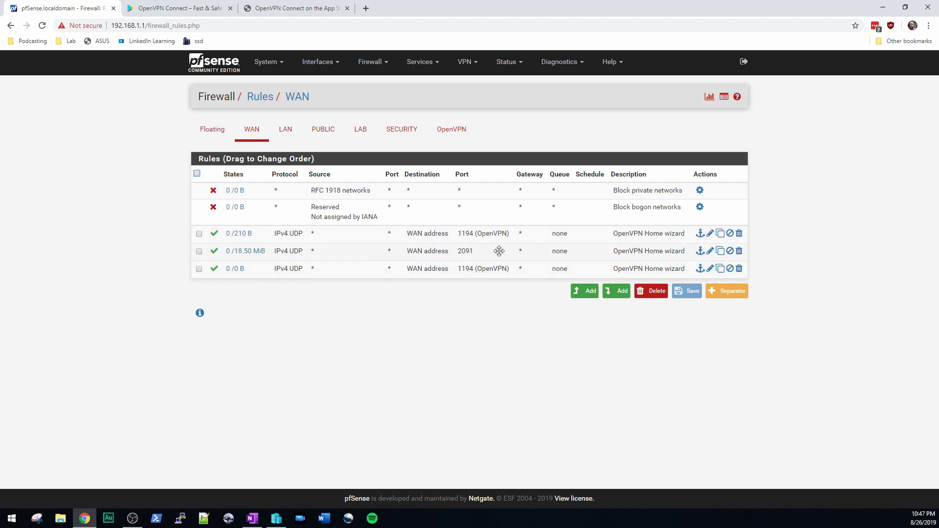
click(199, 252)
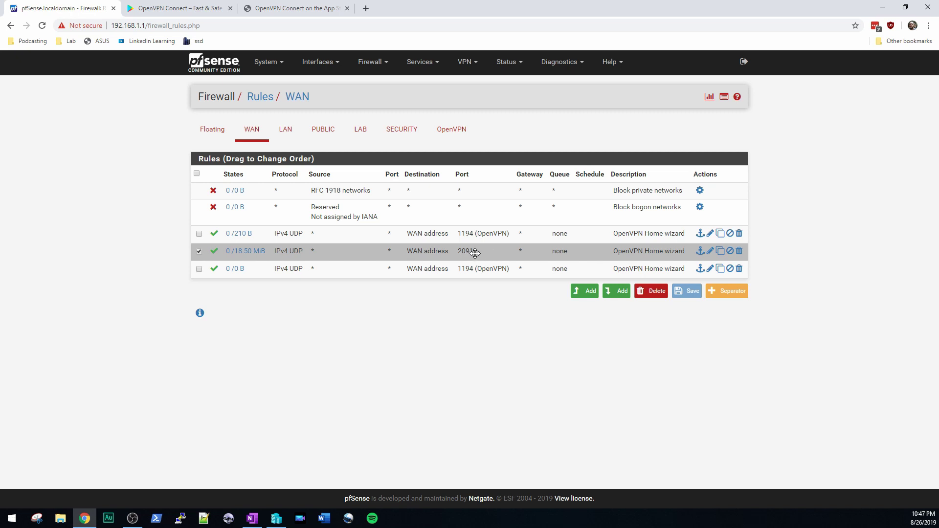
click(738, 252)
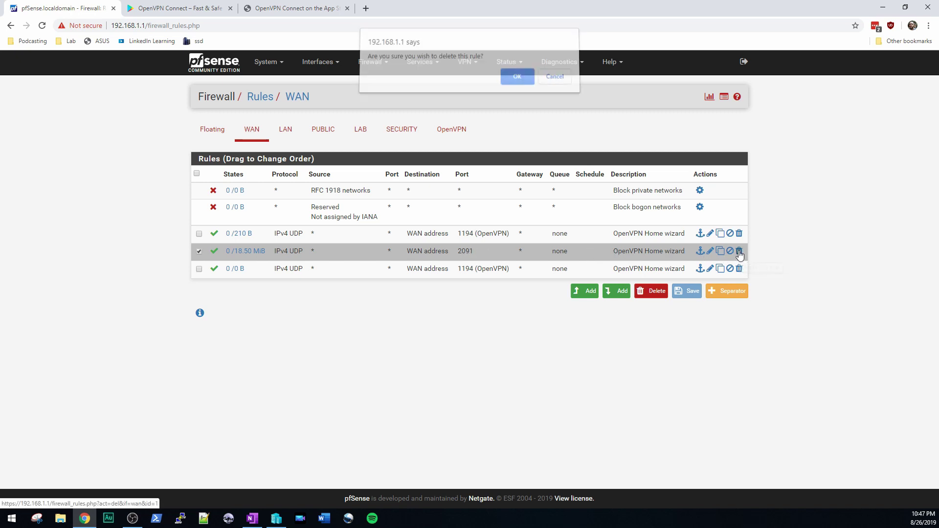
click(512, 78)
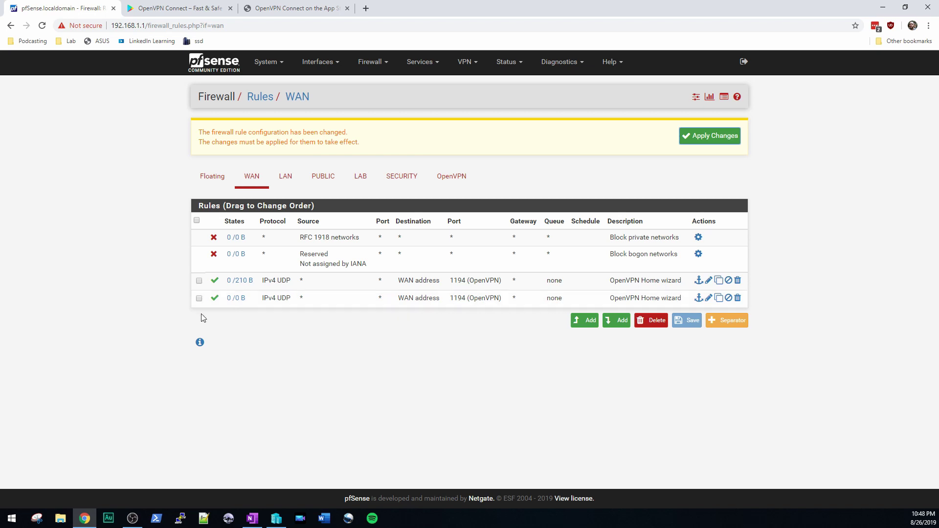
Step: Delete the lower of the two duplicate WAN firewall rules for port 1194 (OpenVPN)
mouse_move(244, 298)
click(199, 297)
click(737, 298)
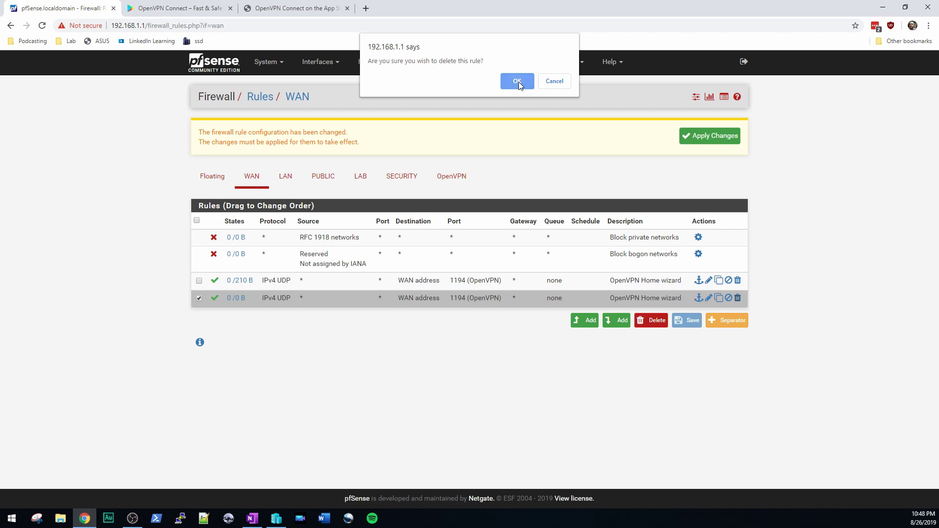
click(517, 81)
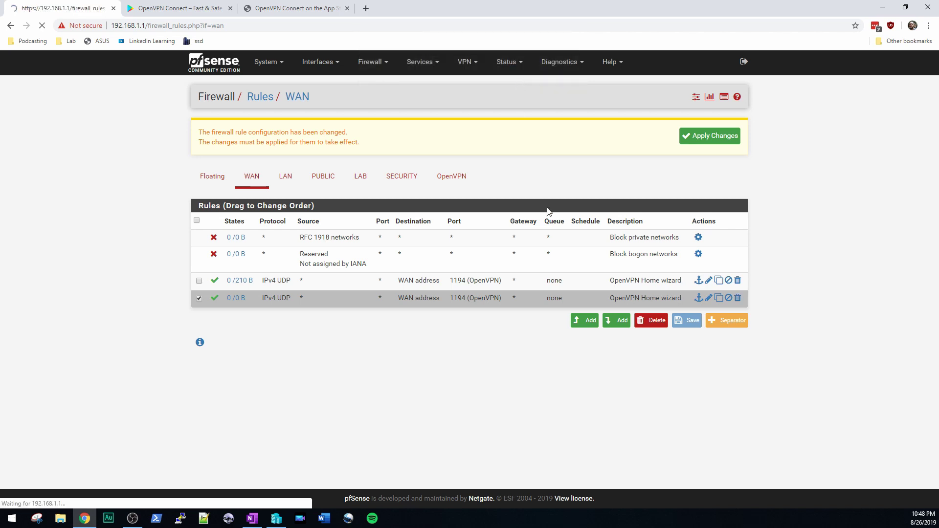
Step: Review and save the remaining WAN firewall rule for port 1194 (OpenVPN), and apply the pending firewall changes
click(709, 280)
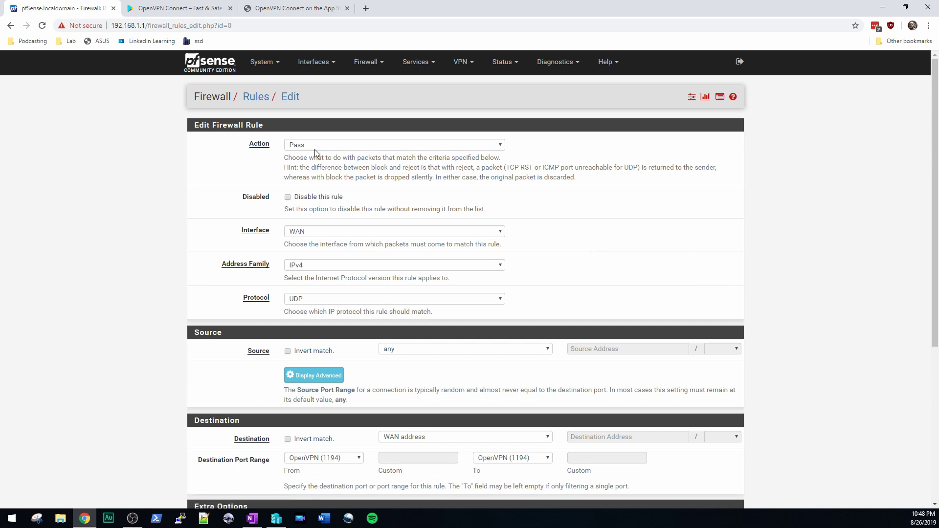
click(328, 143)
click(327, 142)
click(335, 146)
click(336, 146)
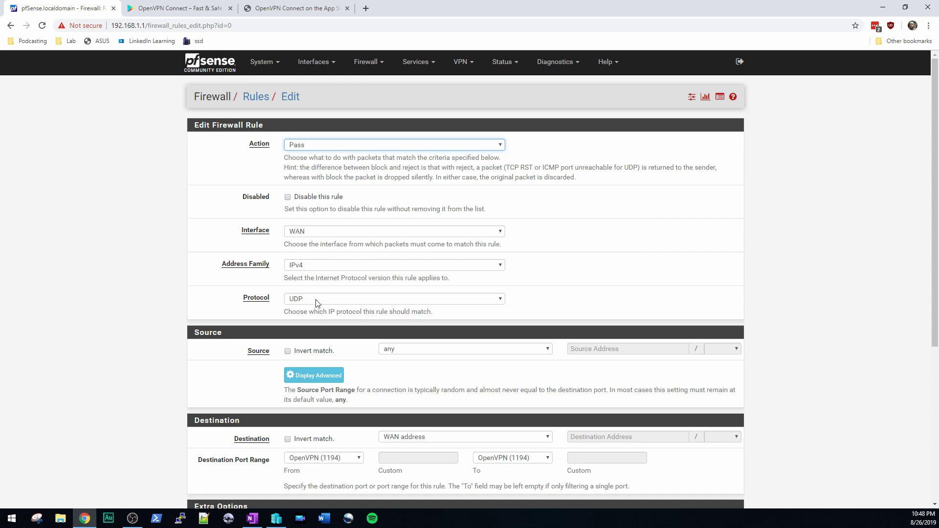
scroll(316, 303, down, 2)
scroll(377, 249, down, 2)
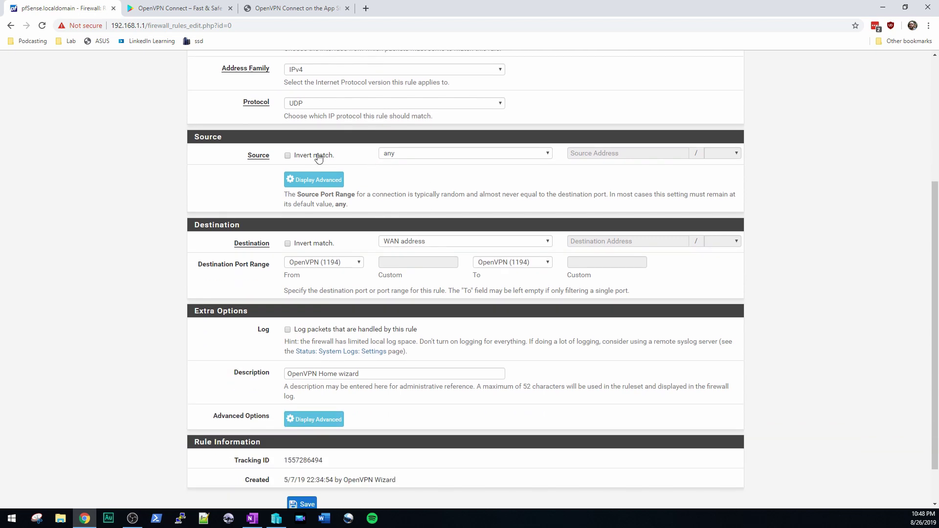
scroll(445, 183, down, 1)
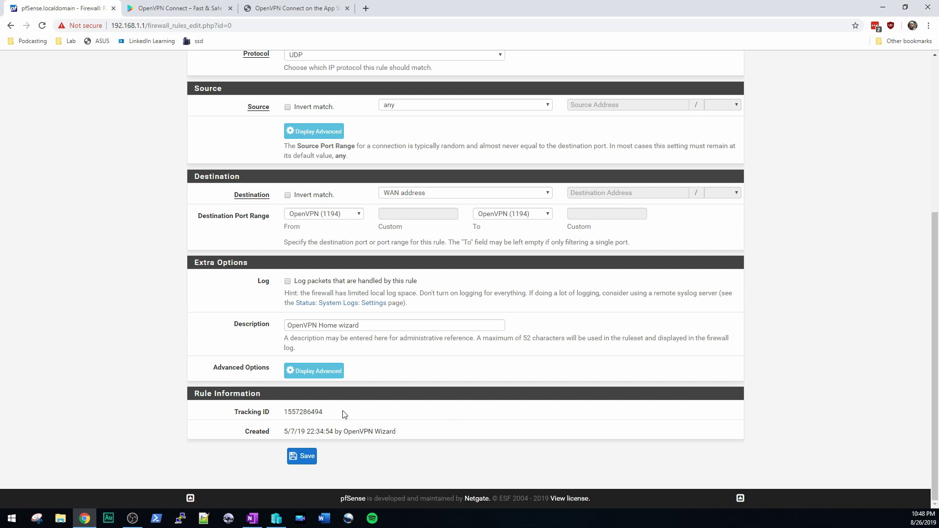
click(317, 459)
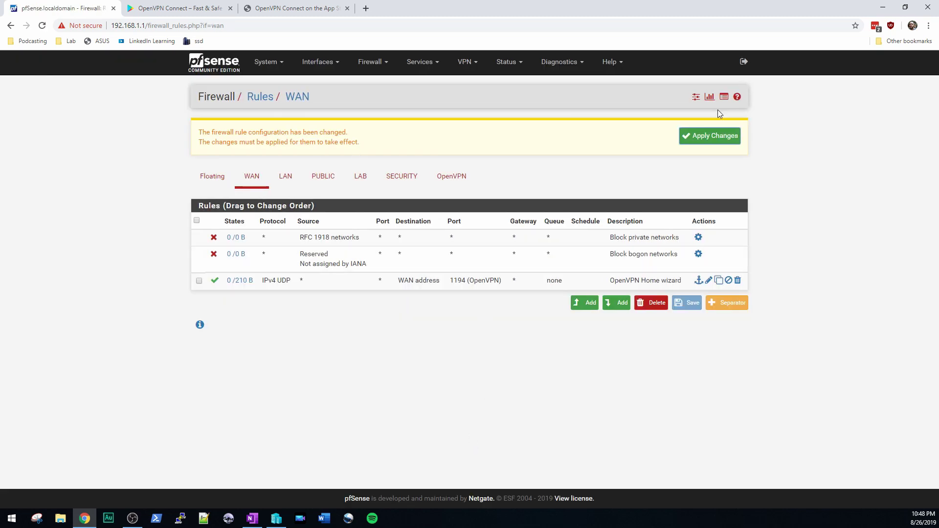
click(714, 138)
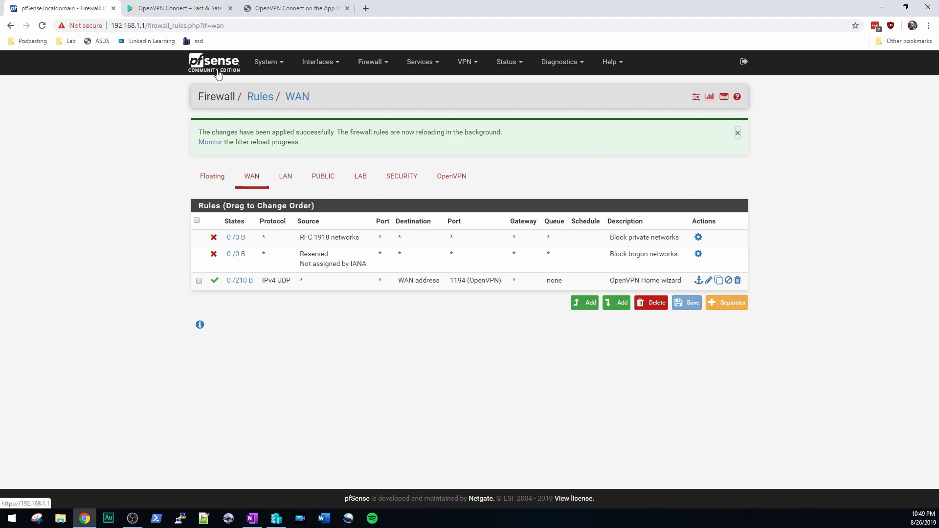
Step: Search the available packages for "open" in the Package Manager, and check the installed packages for openvpn-client-export
click(285, 68)
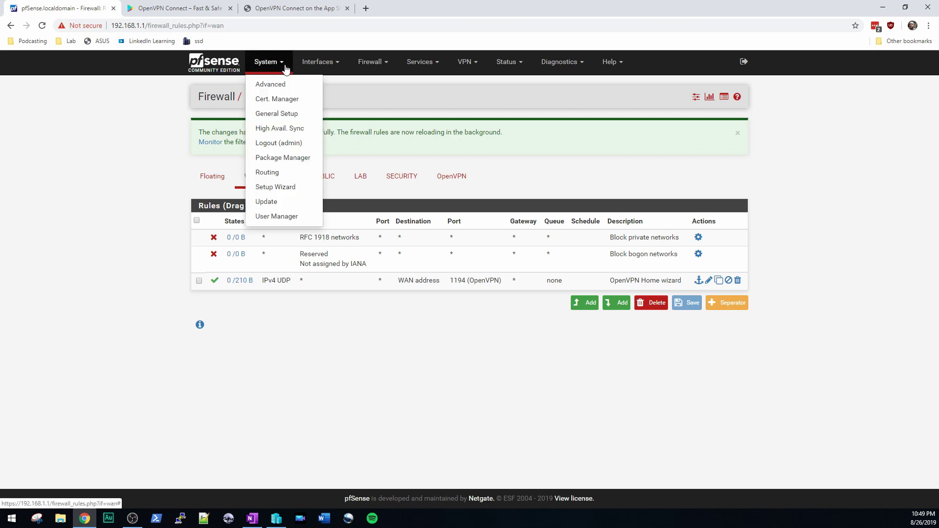
click(293, 160)
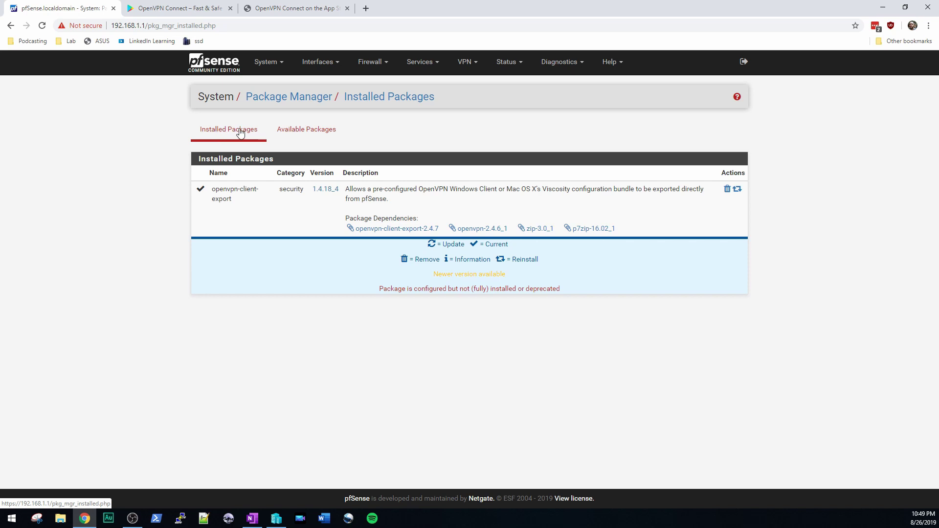
click(305, 139)
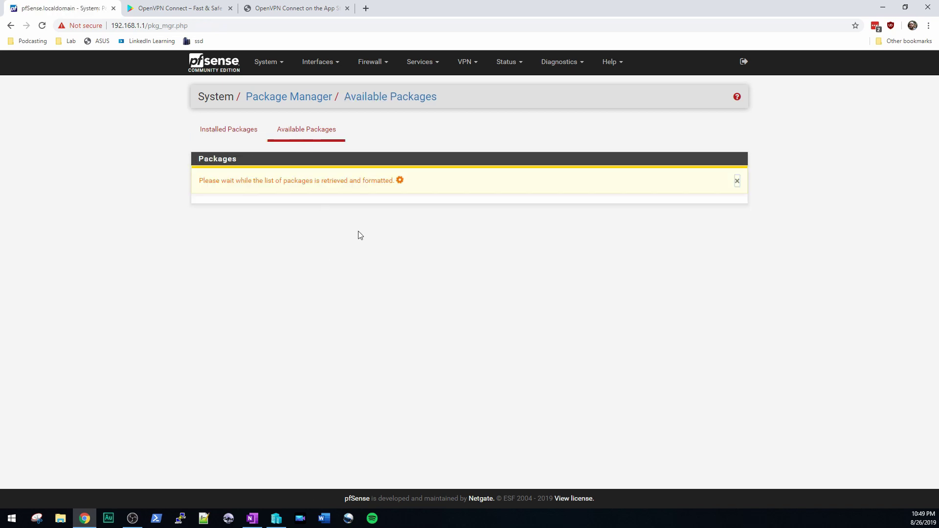
scroll(375, 291, down, 10)
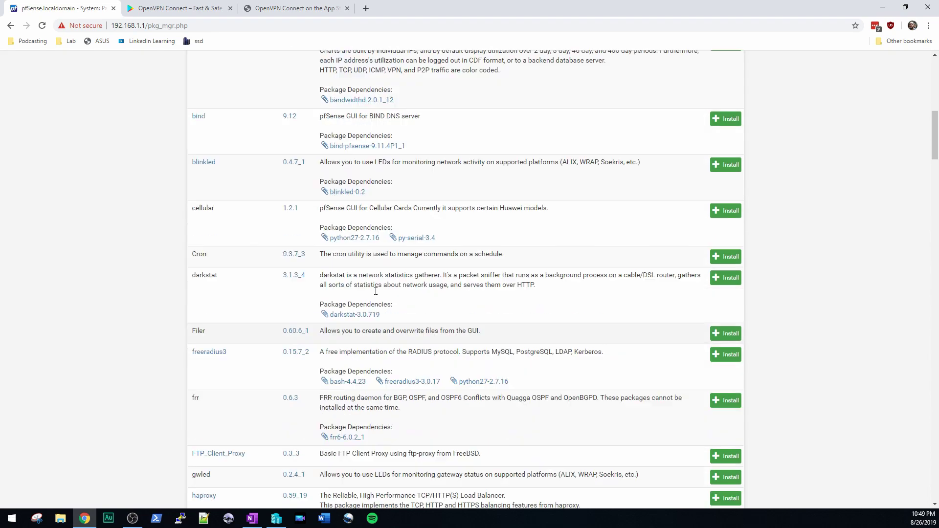
scroll(375, 291, up, 10)
click(343, 177)
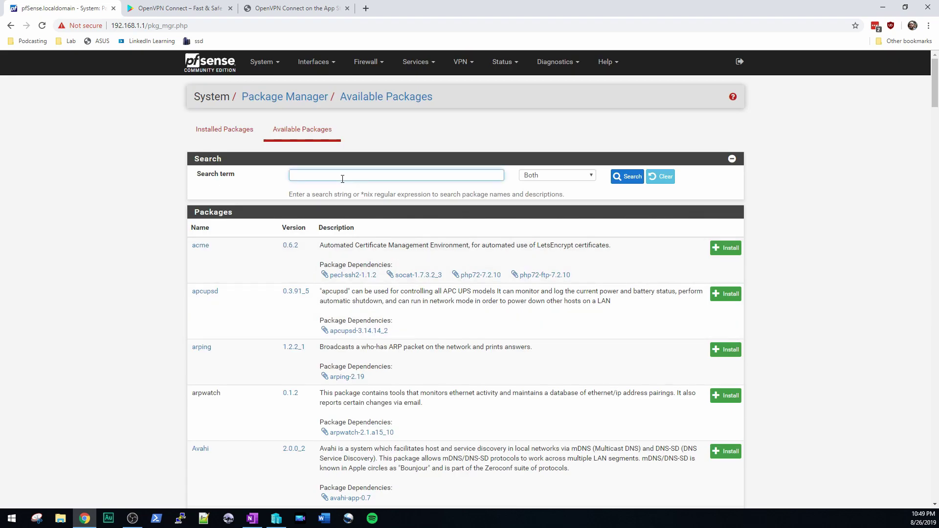
text(open)
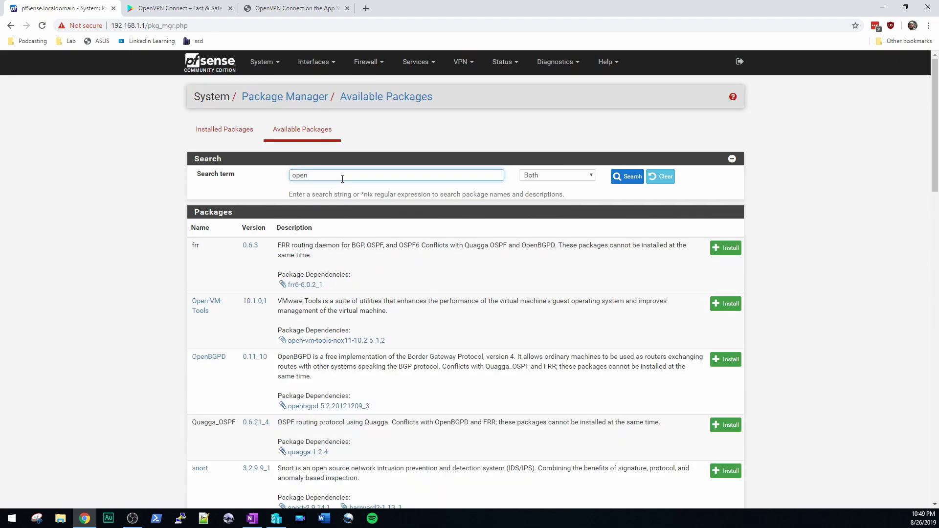
scroll(338, 270, down, 2)
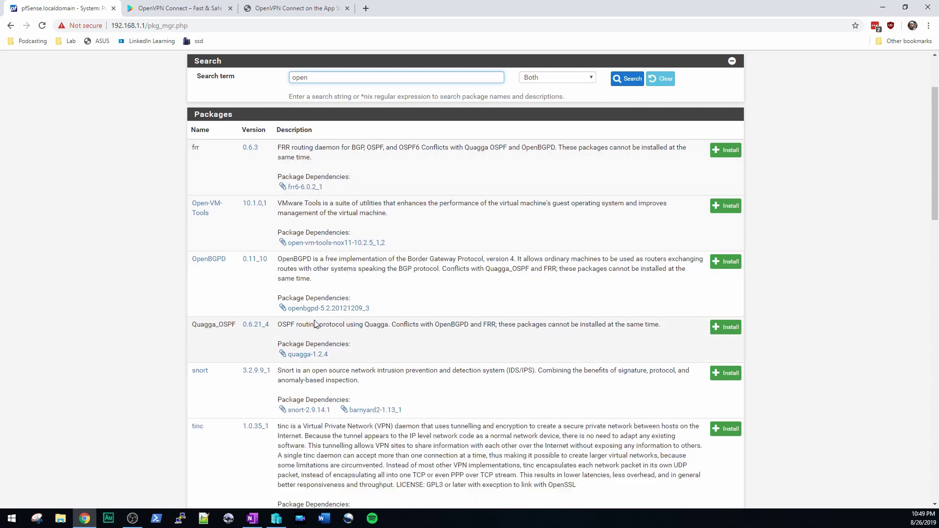
scroll(228, 286, down, 4)
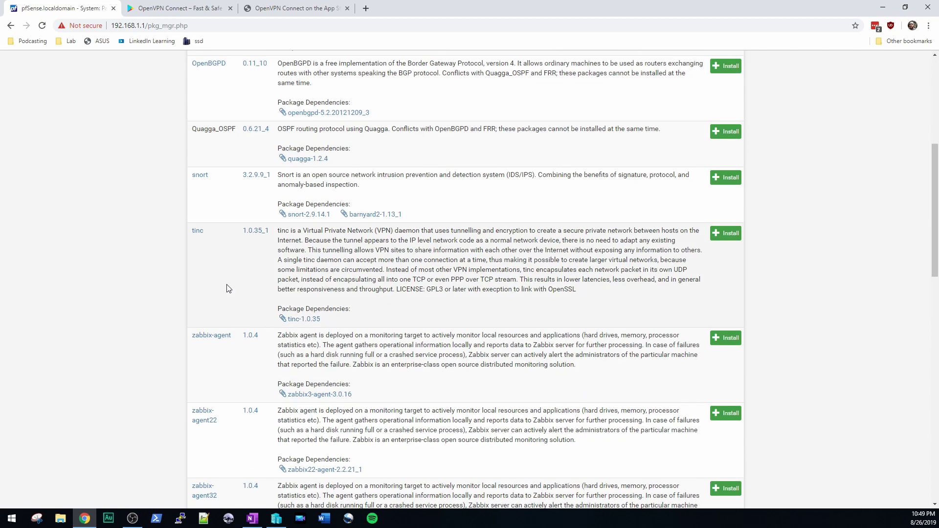
scroll(232, 309, down, 8)
scroll(232, 308, up, 14)
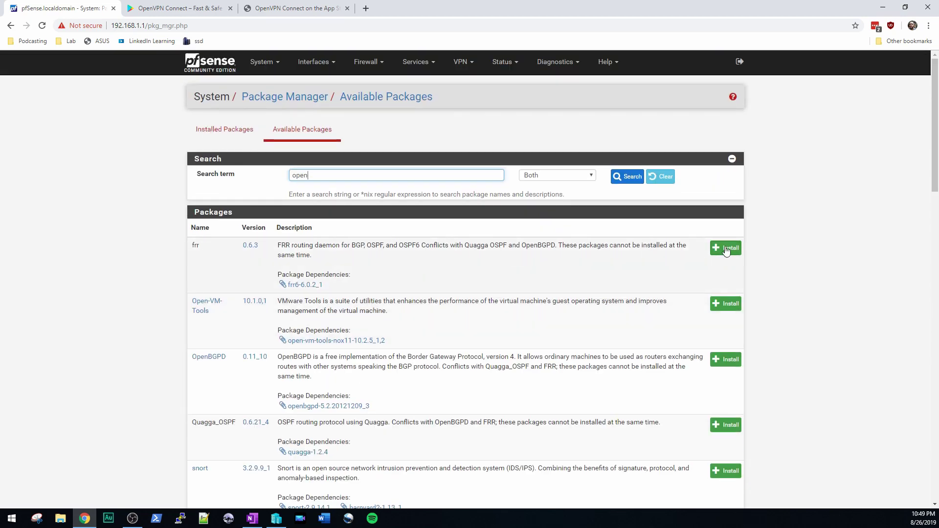
click(228, 139)
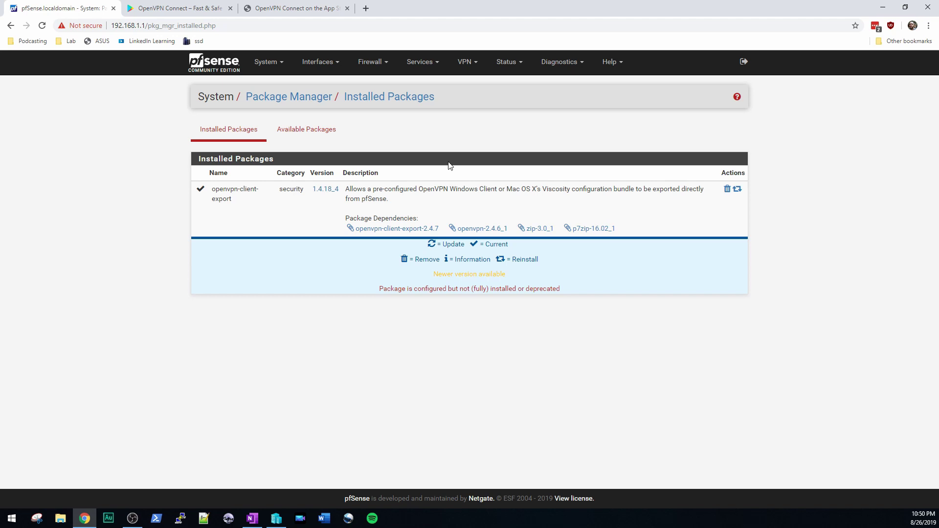
Step: Open the OpenVPN Client Export Utility and examine the export options for the HomeVPN certificate's client
click(470, 66)
click(230, 201)
click(473, 62)
click(487, 114)
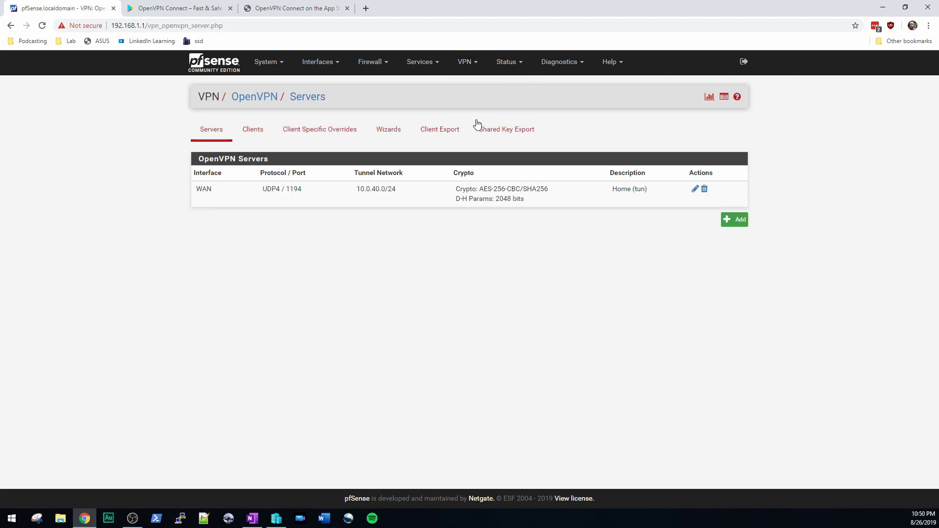
click(448, 139)
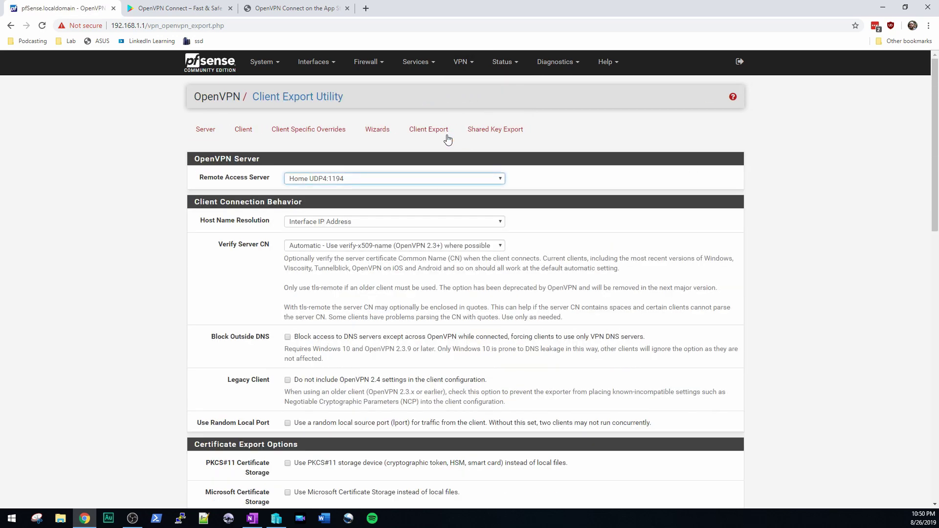
scroll(562, 220, down, 10)
scroll(565, 221, down, 4)
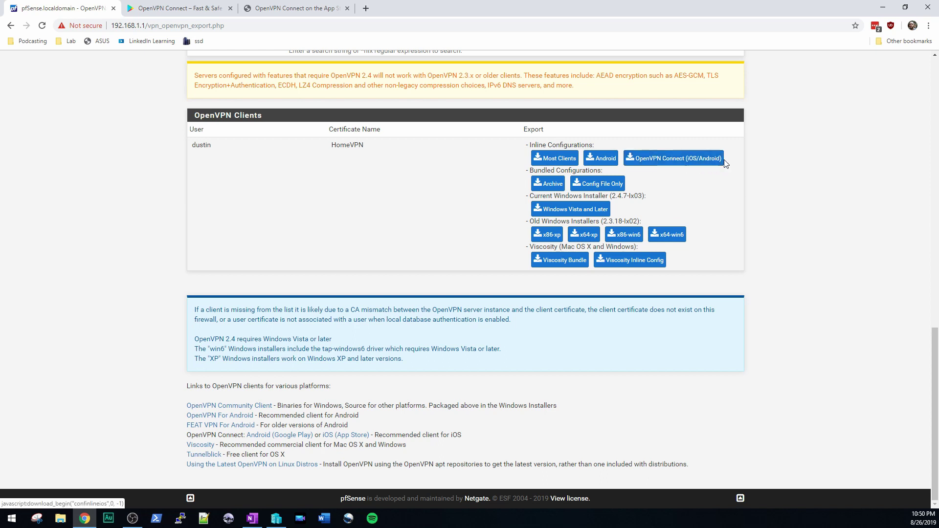
click(687, 159)
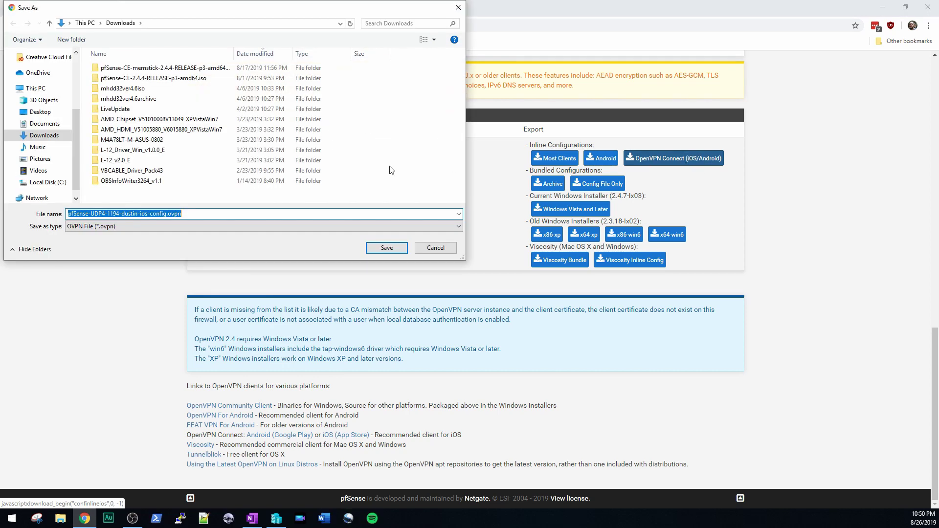
click(190, 217)
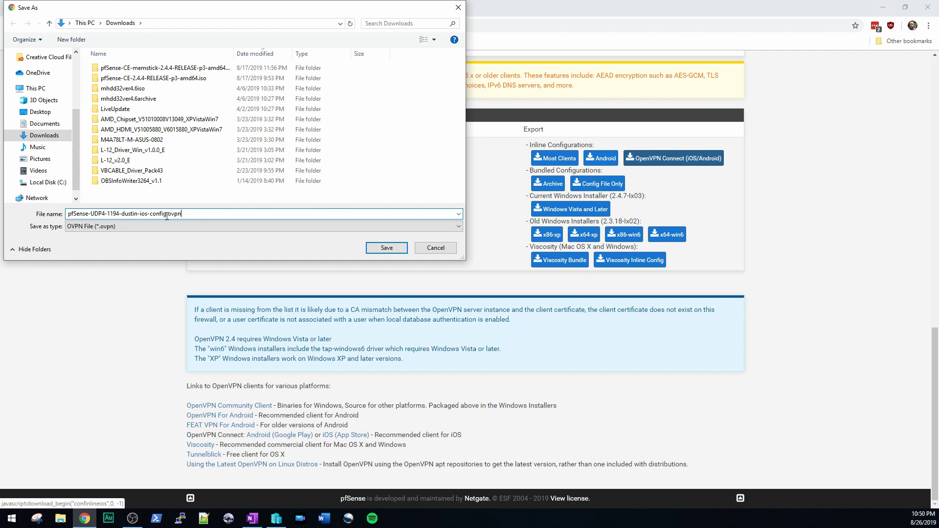
drag(169, 215, 65, 212)
click(193, 214)
drag(189, 213, 65, 215)
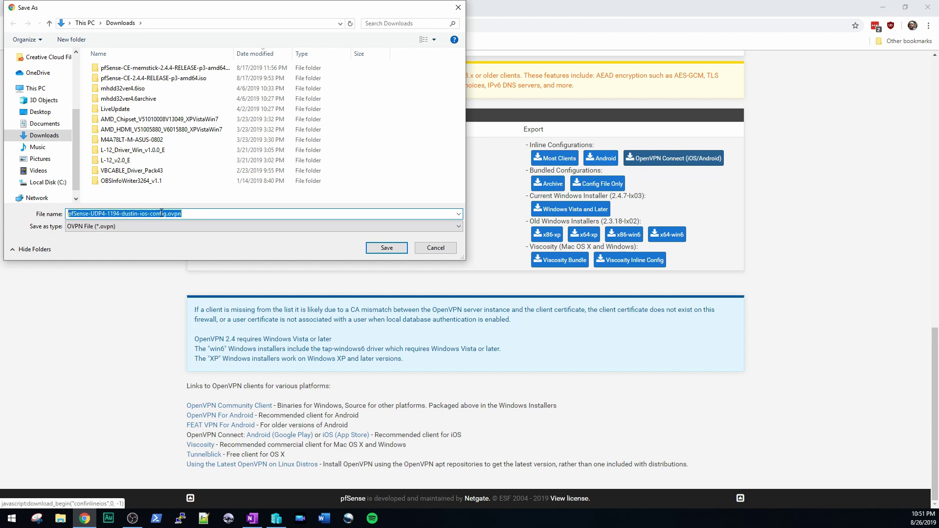
click(190, 213)
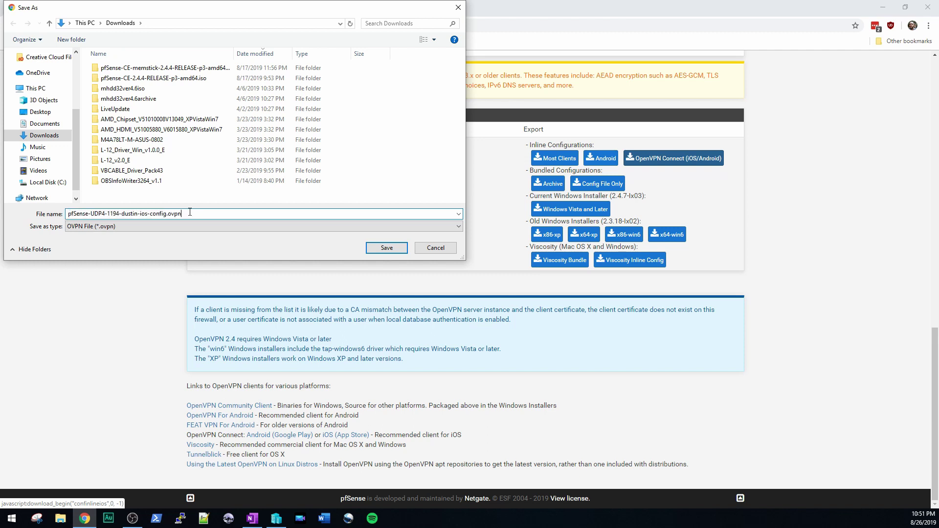
click(436, 249)
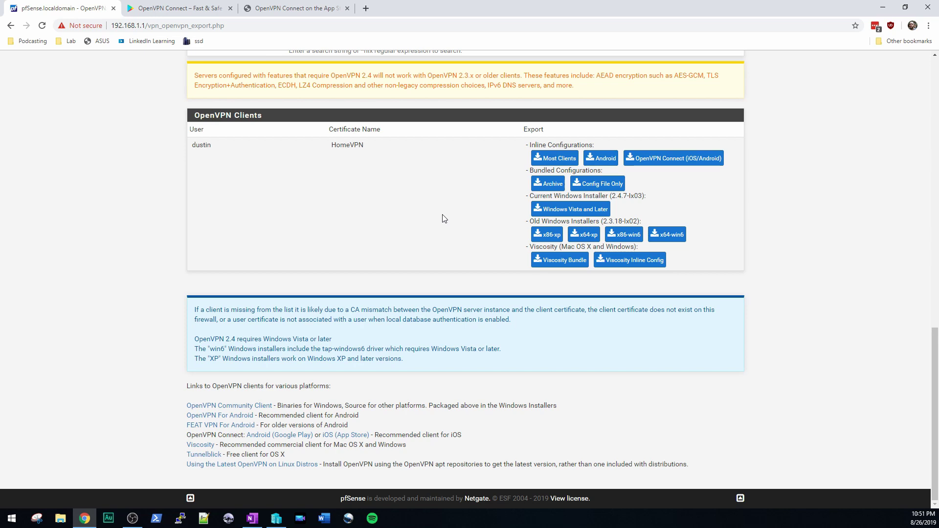
Step: Look over the OpenVPN Connect app pages on Google Play and the Apple App Store
click(149, 8)
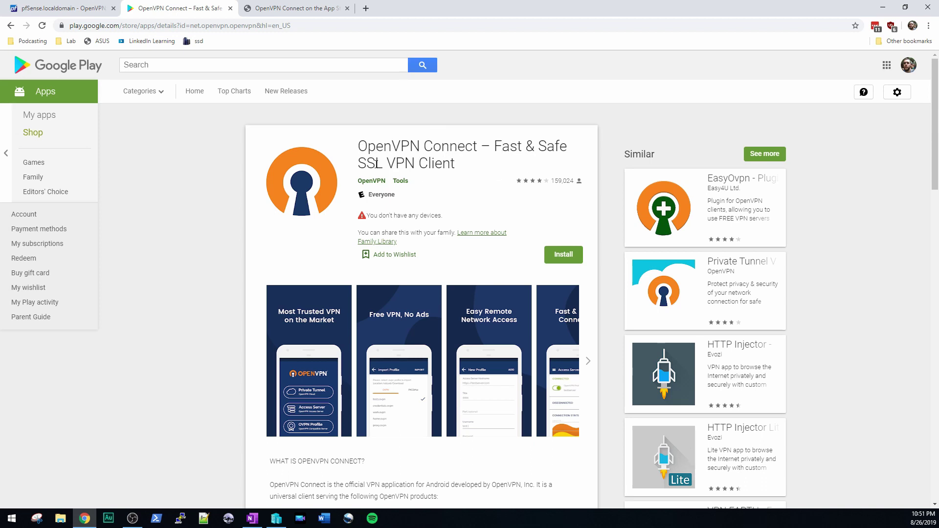
click(280, 12)
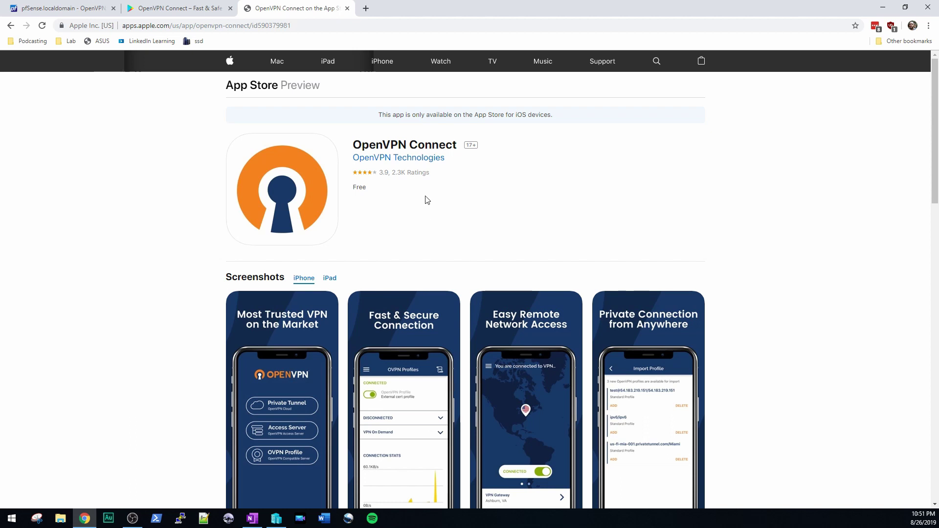
scroll(427, 198, down, 2)
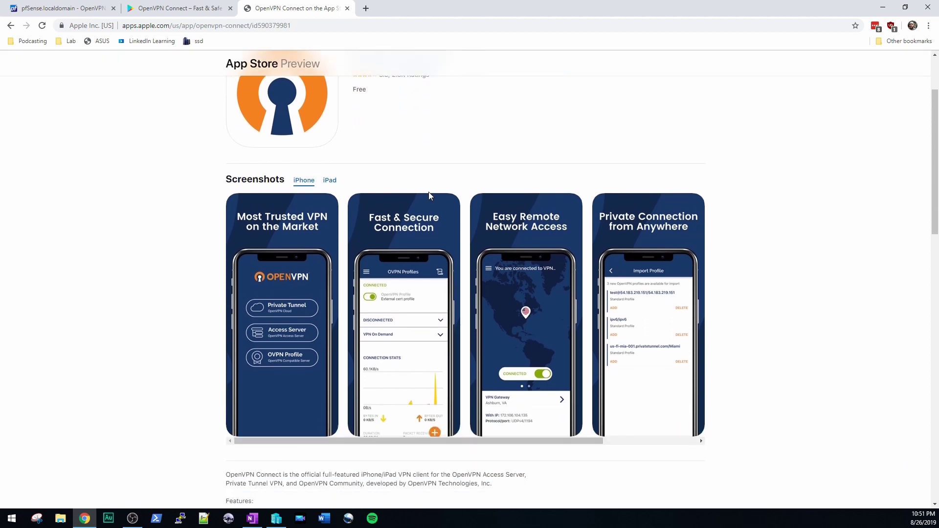
scroll(134, 292, down, 1)
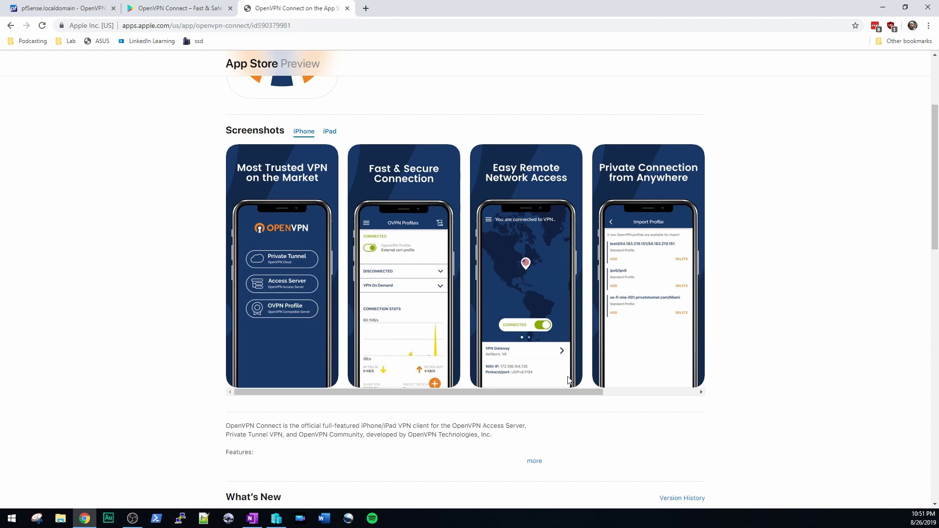
drag(531, 391, 503, 391)
scroll(384, 285, down, 1)
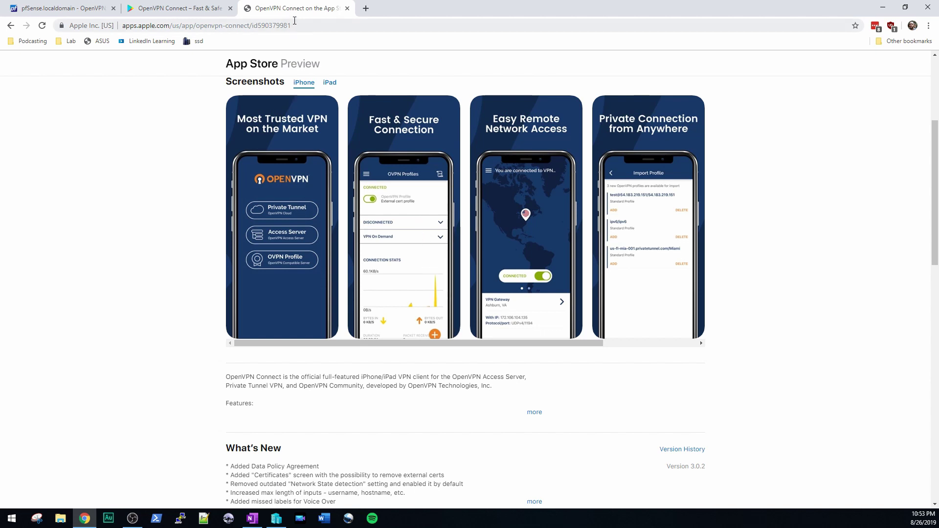
Step: Open the Home OpenVPN server's configuration in pfSense and review its cryptographic and tunnel settings, including the IPv4 gateway redirection option
click(73, 8)
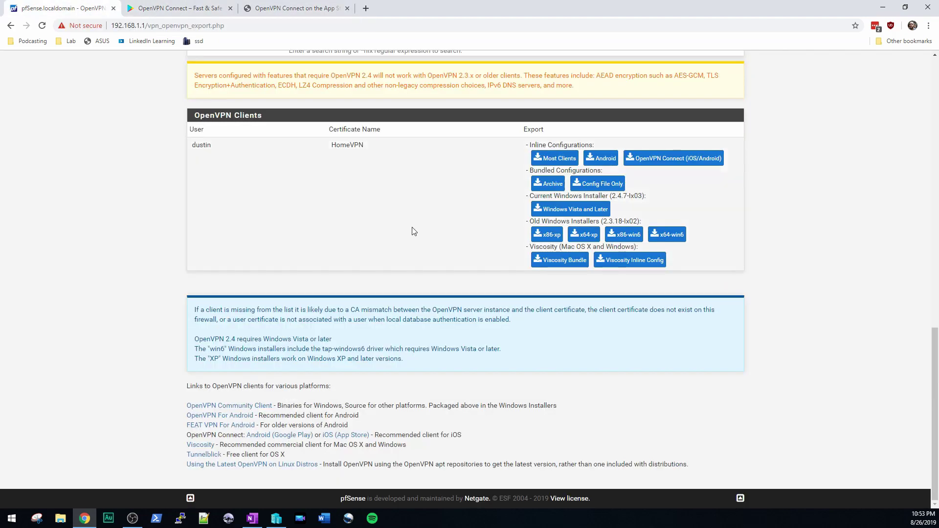
scroll(391, 225, up, 20)
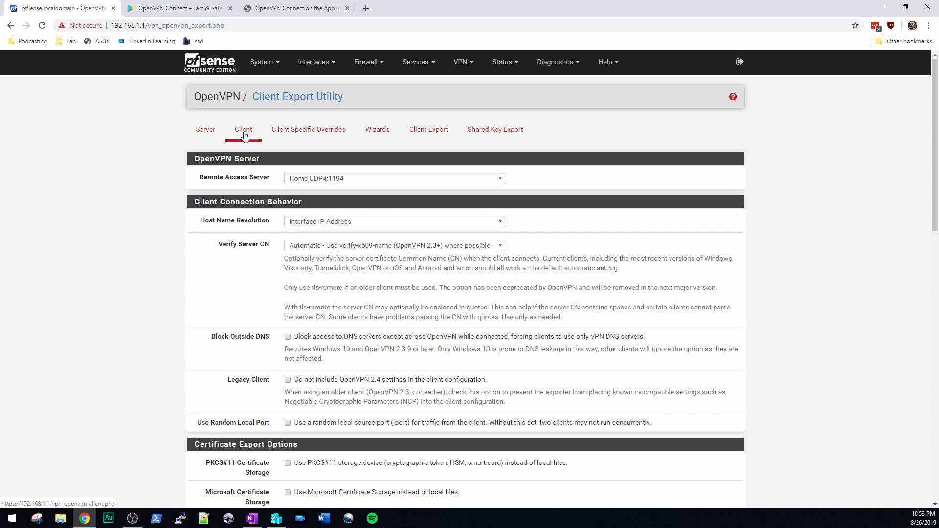
click(206, 131)
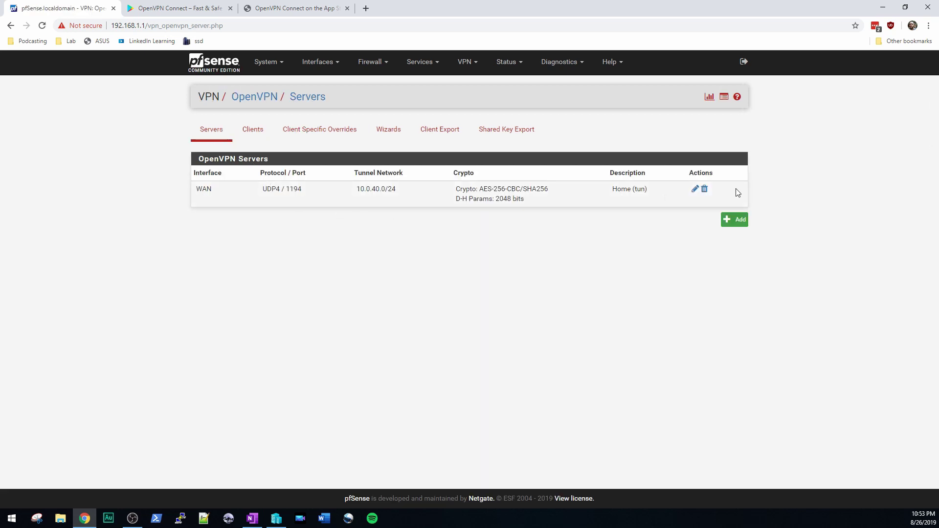
click(694, 189)
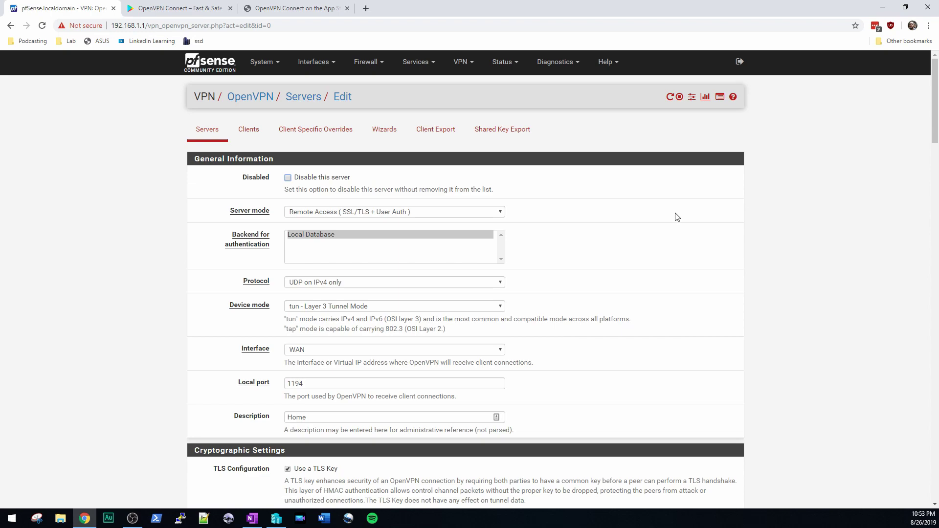
scroll(676, 217, down, 8)
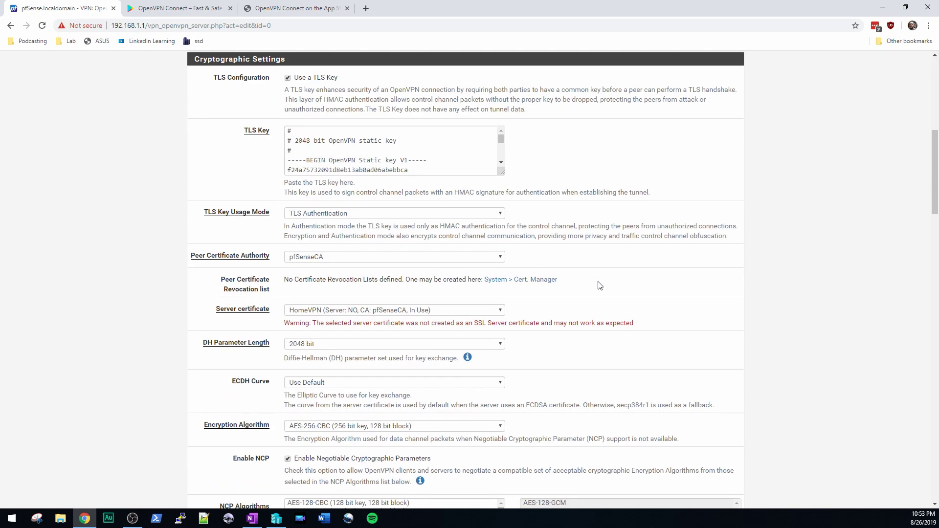
scroll(601, 285, down, 9)
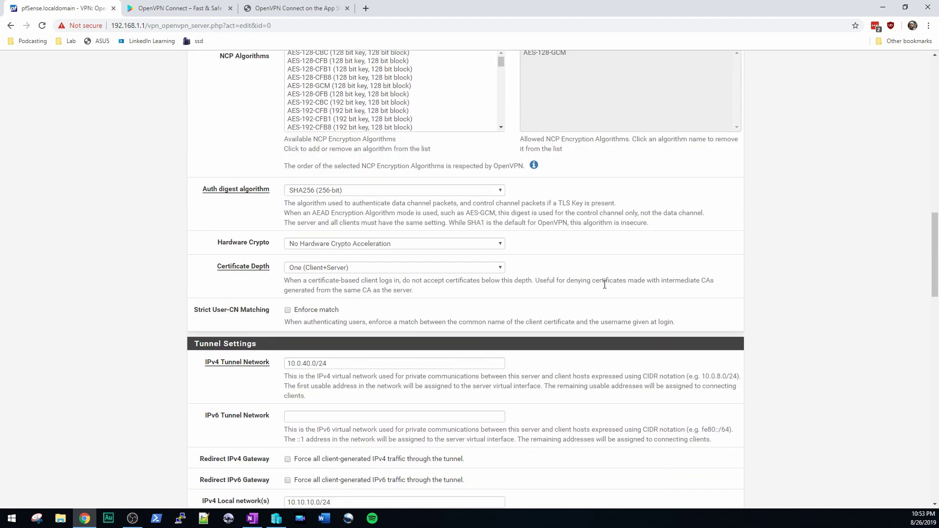
scroll(604, 284, down, 2)
scroll(604, 287, down, 3)
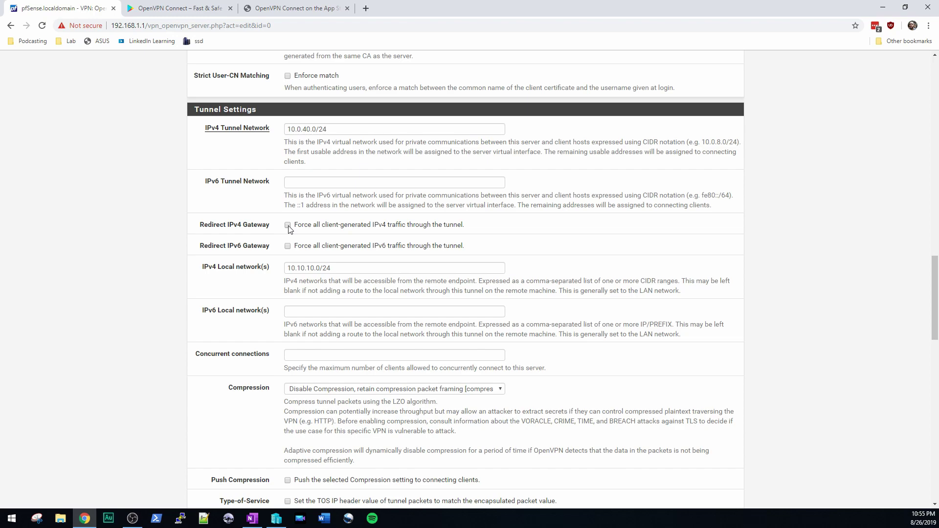
scroll(352, 275, up, 20)
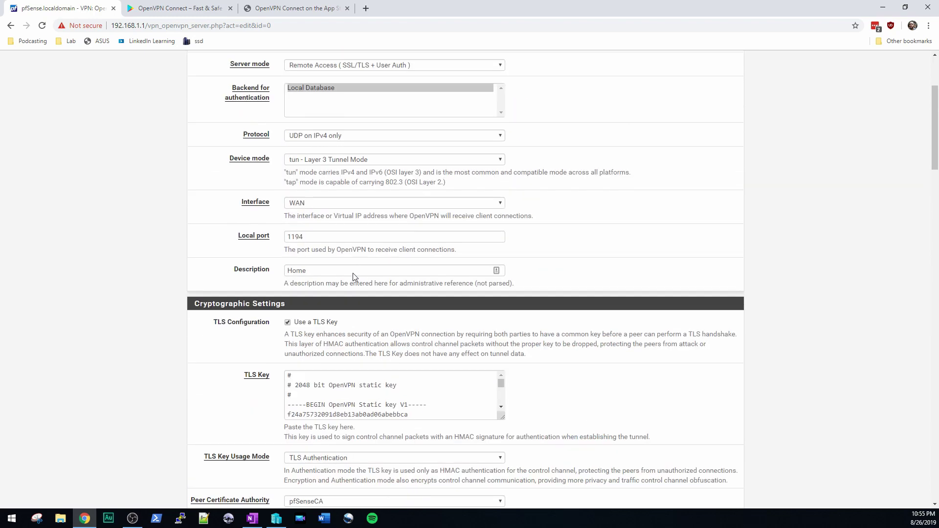
scroll(354, 277, up, 4)
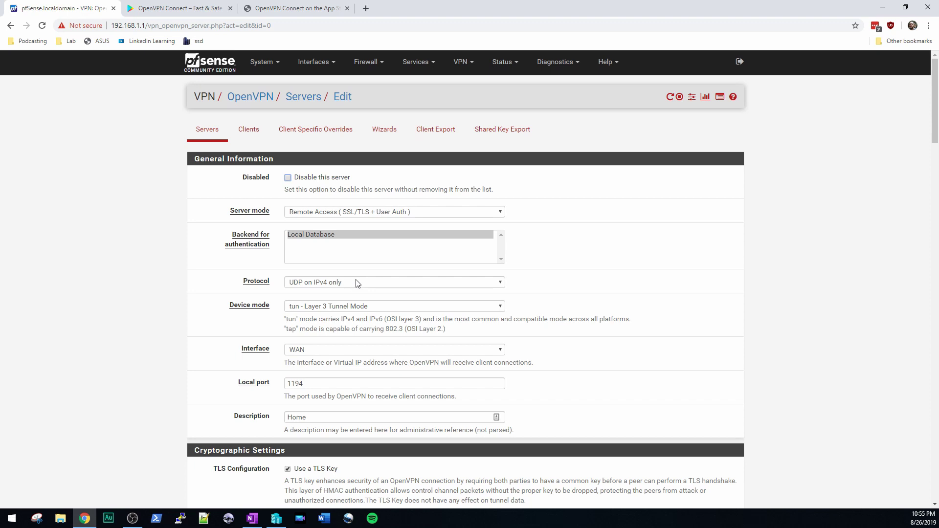